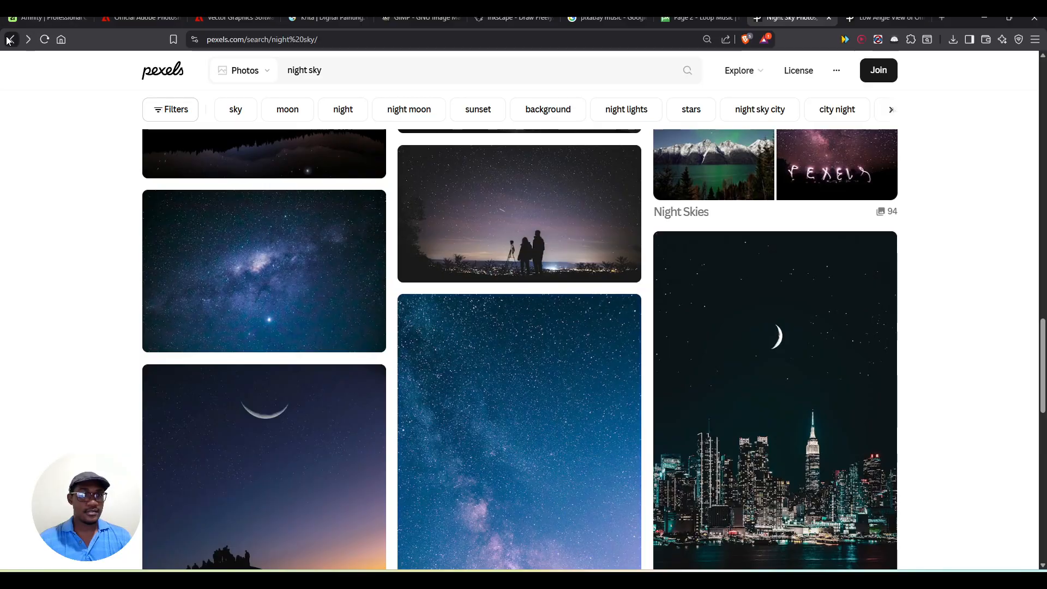
# Step: Return to the Pexels sky results, open the red clouds and blue sky photo, and compare it with the office building photo
pyautogui.click(12, 41)
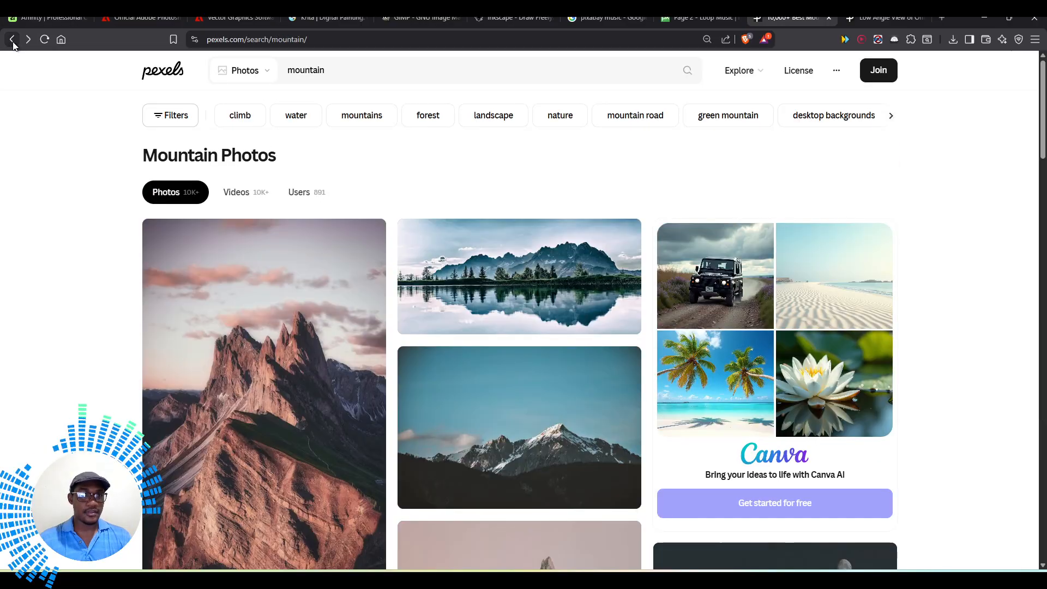
pyautogui.click(13, 41)
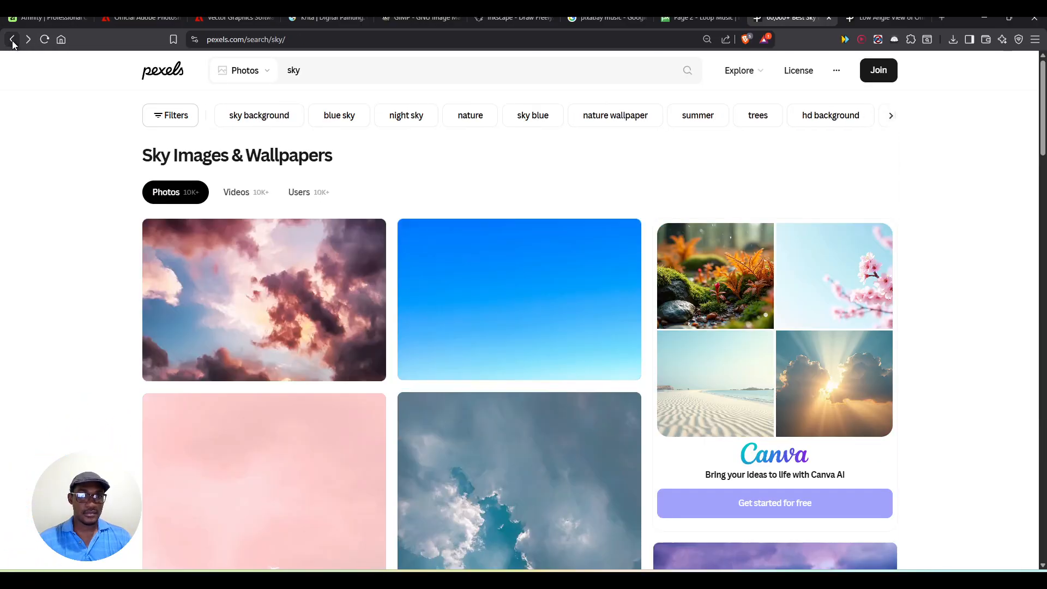
pyautogui.click(246, 279)
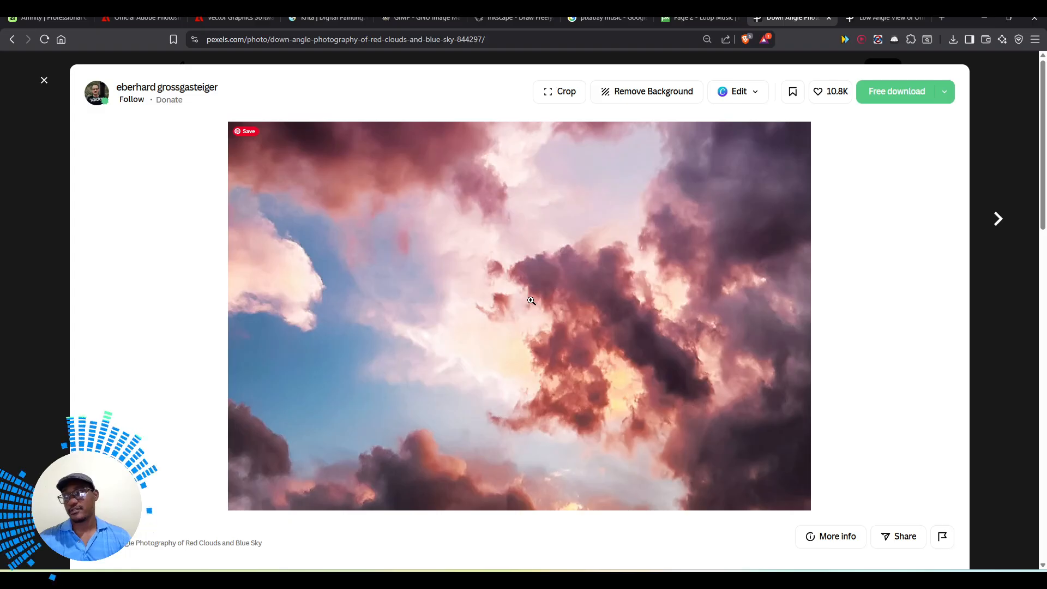
pyautogui.click(878, 18)
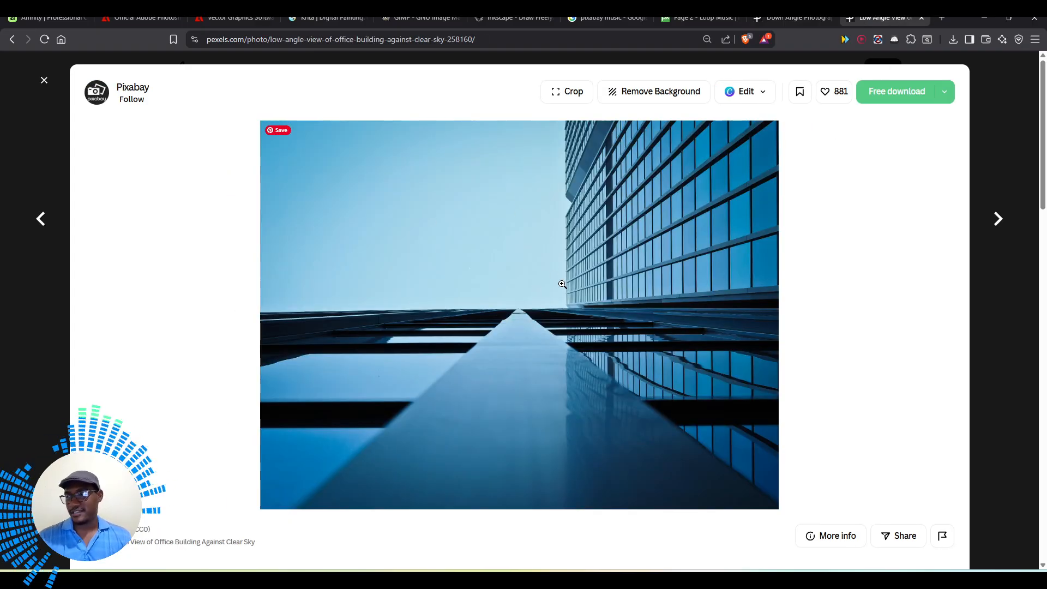
pyautogui.click(804, 17)
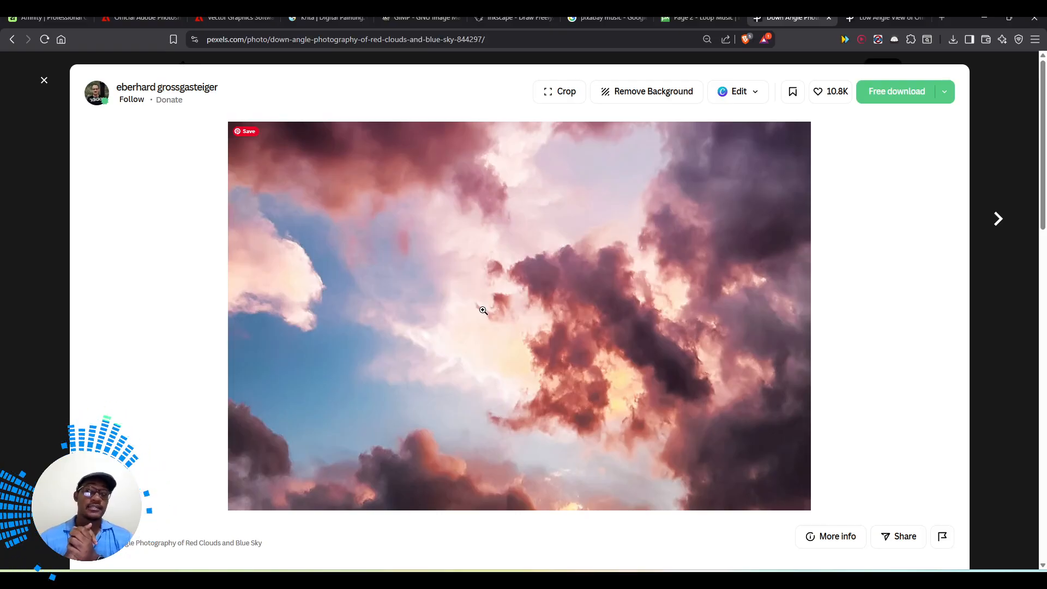
# Step: Switch to Affinity and create an FHD 1080p document, 1920 × 1080 px, with a transparent background
pyautogui.hotkey('alt', 'Tab')
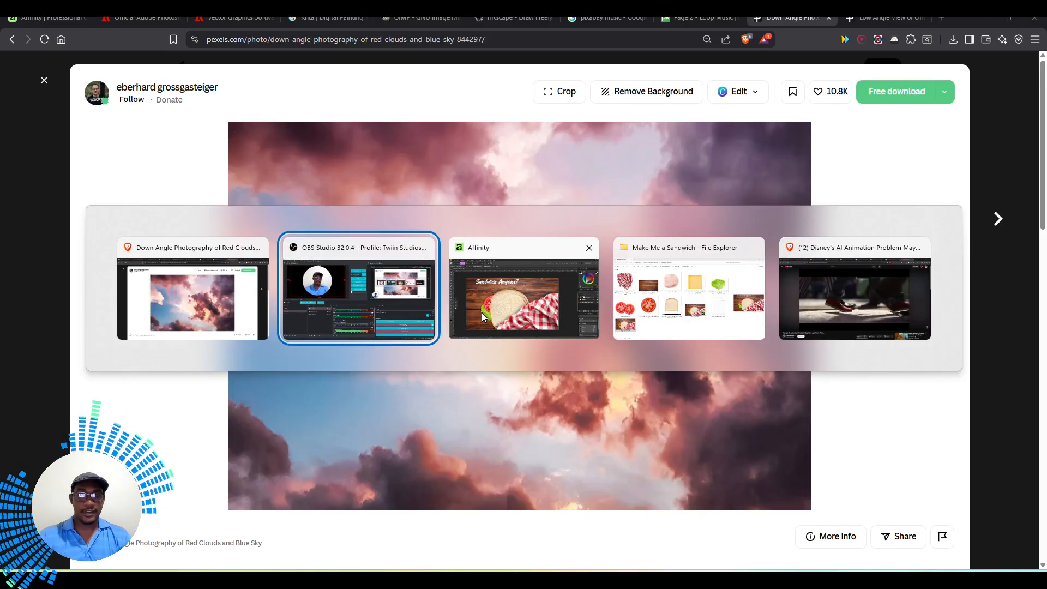
pyautogui.hotkey('alt', 'Tab')
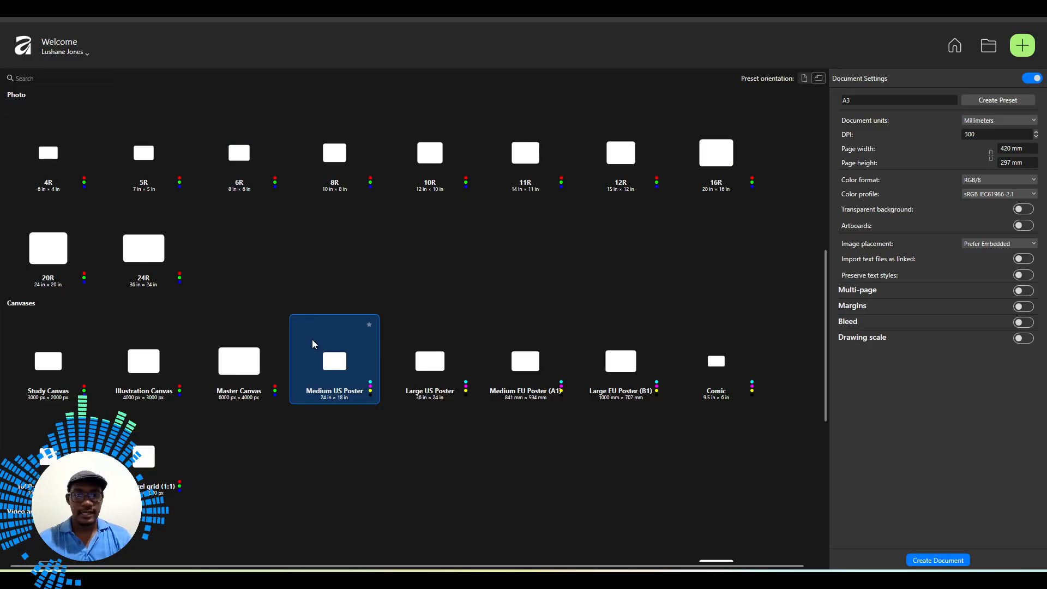
pyautogui.scroll(-4, 311, 340)
pyautogui.scroll(-3, 305, 340)
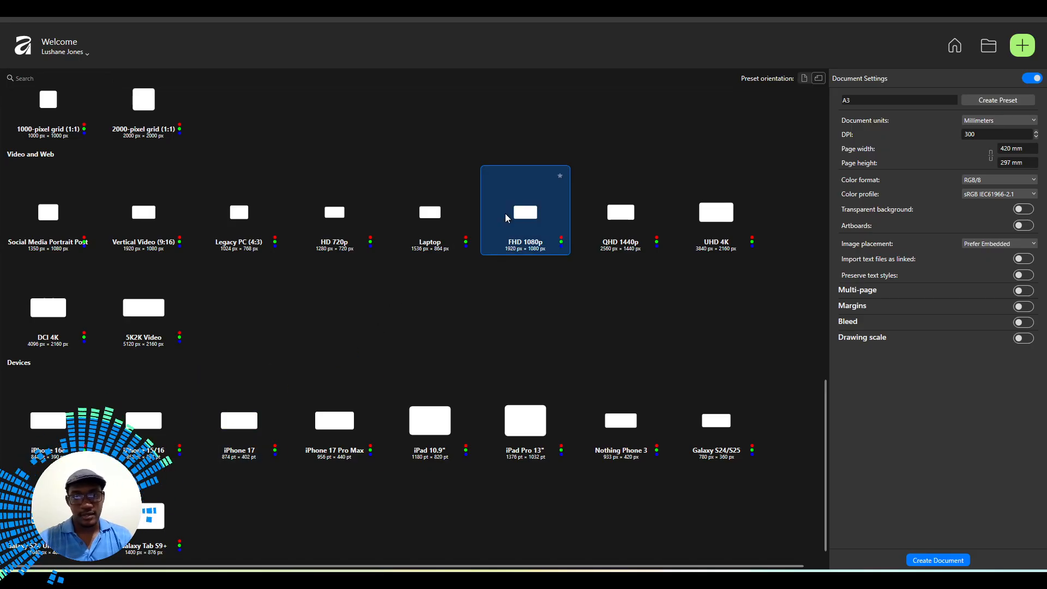
pyautogui.click(527, 249)
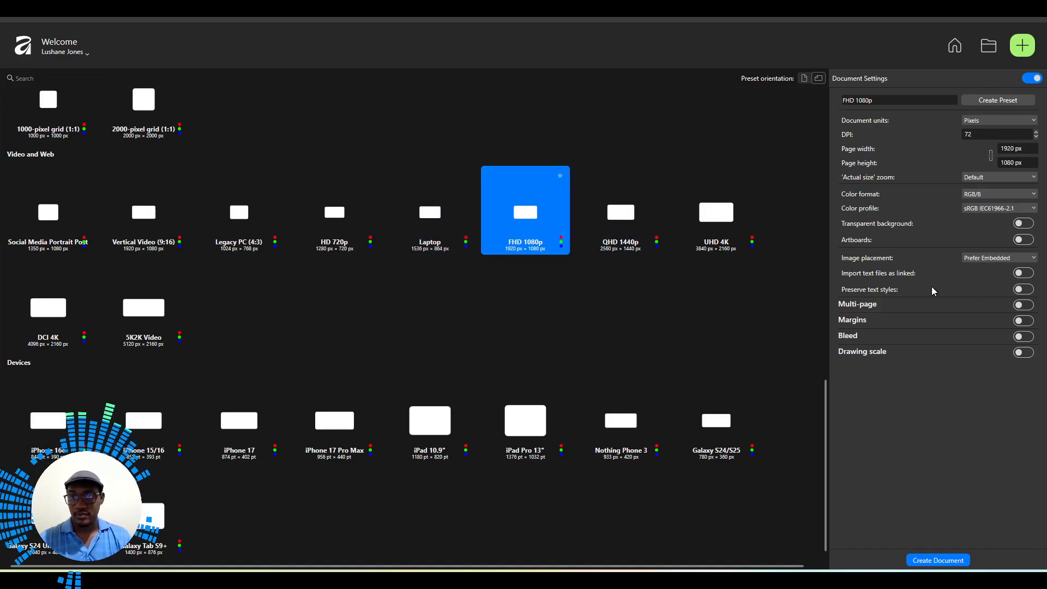
pyautogui.click(1024, 224)
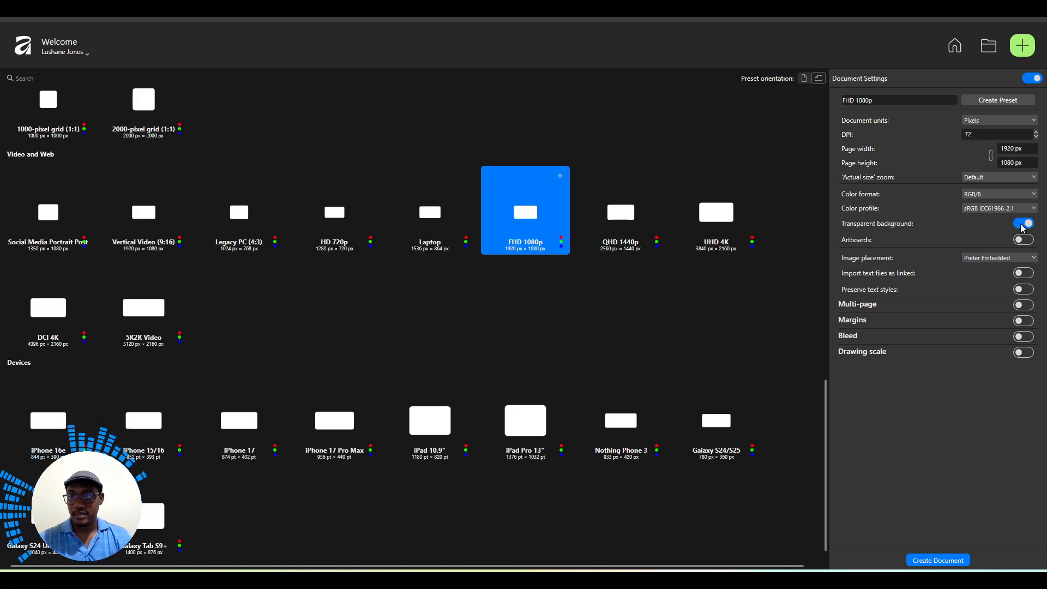
pyautogui.click(929, 560)
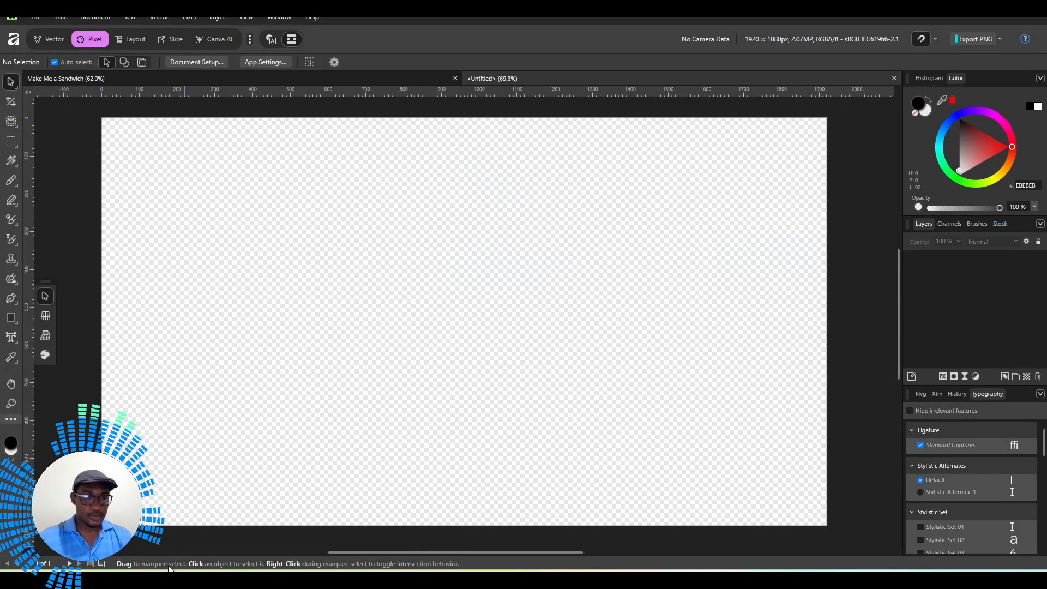
# Step: Show the Composition Blend folder's images as large thumbnails and preview the sunset sky, sky scraper, mountains and milky way files
pyautogui.moveTo(168, 576)
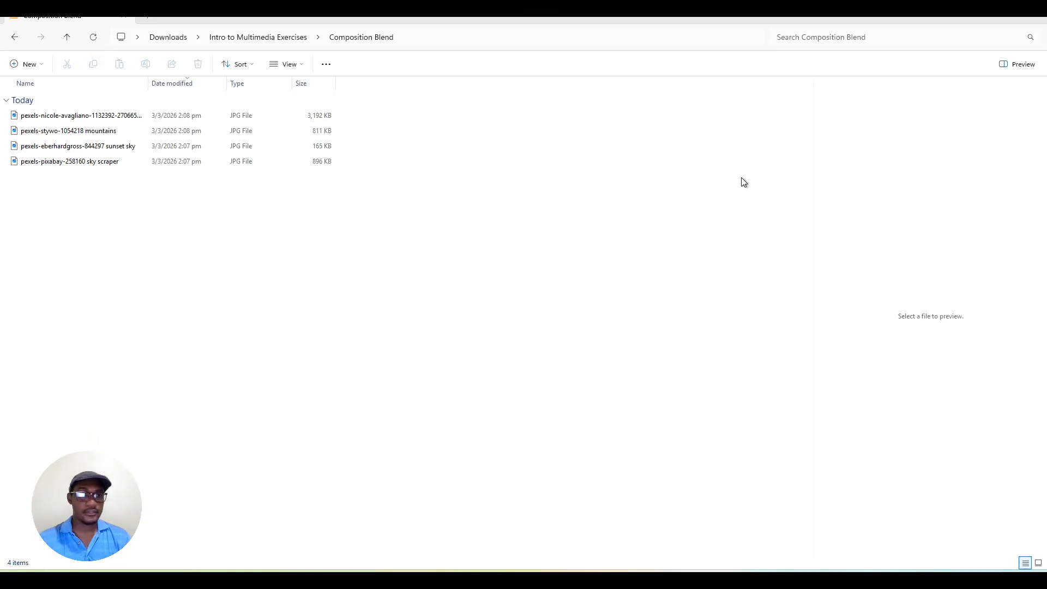
pyautogui.click(303, 64)
pyautogui.click(295, 107)
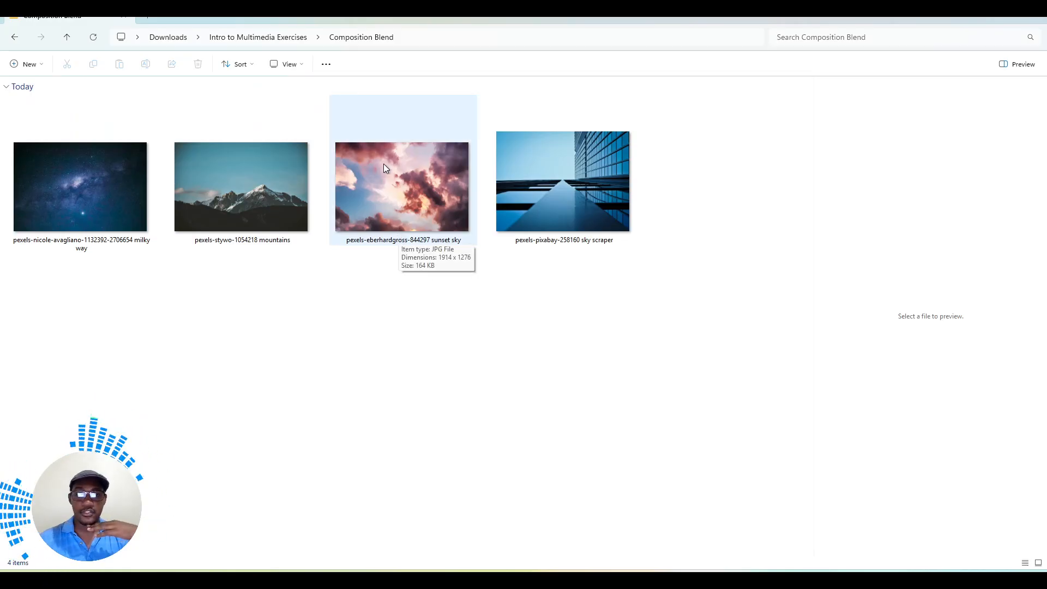
pyautogui.click(395, 192)
pyautogui.click(557, 191)
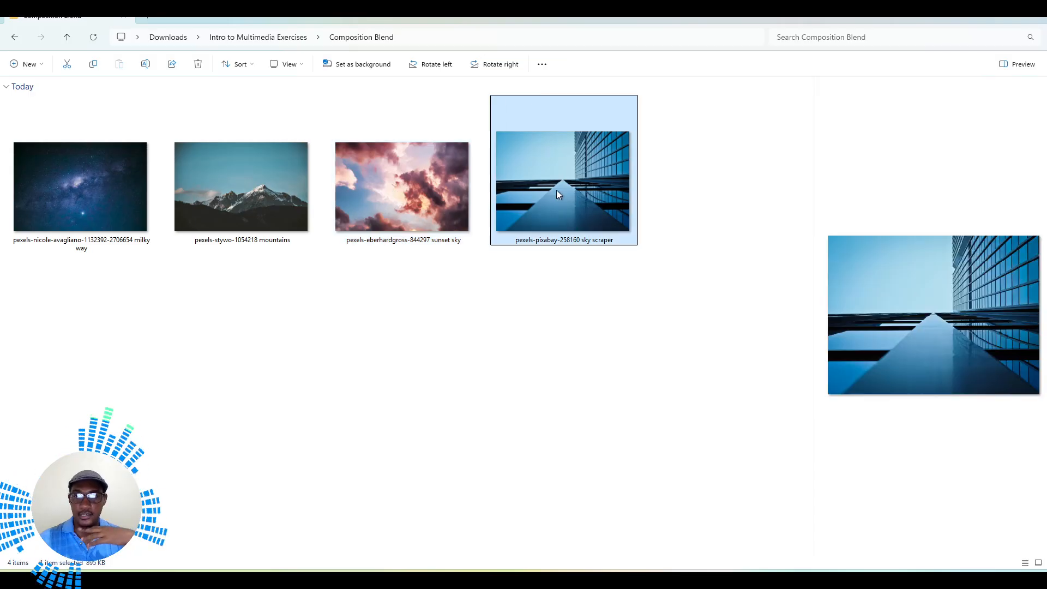
pyautogui.click(223, 191)
pyautogui.click(88, 206)
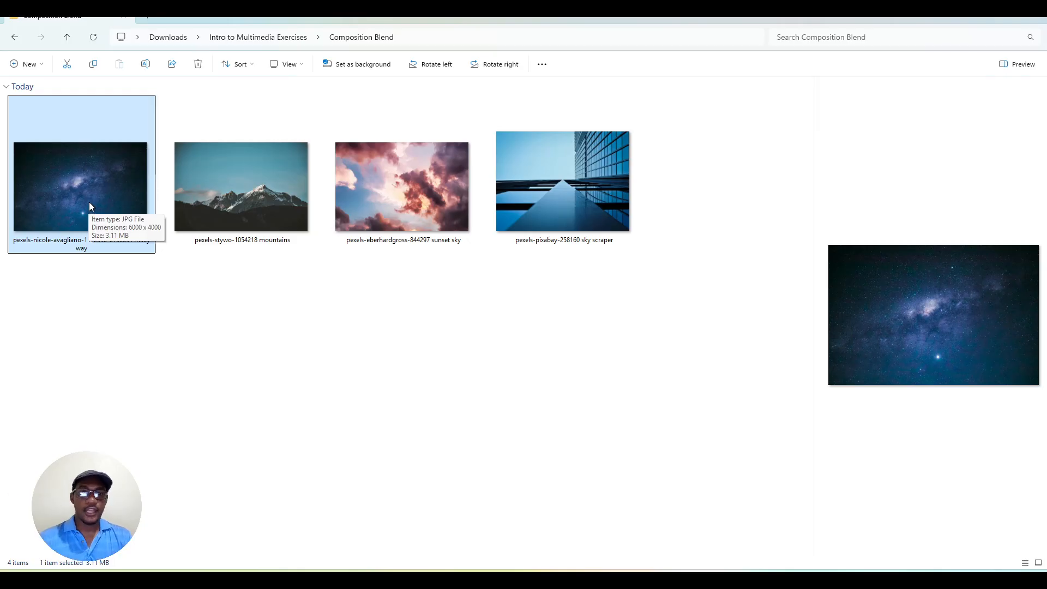
# Step: Place the sunset sky and sky scraper images from the Composition Blend folder into the untitled Affinity document
pyautogui.moveTo(404, 316); pyautogui.dragTo(502, 297)
pyautogui.hotkey('alt', 'Tab')
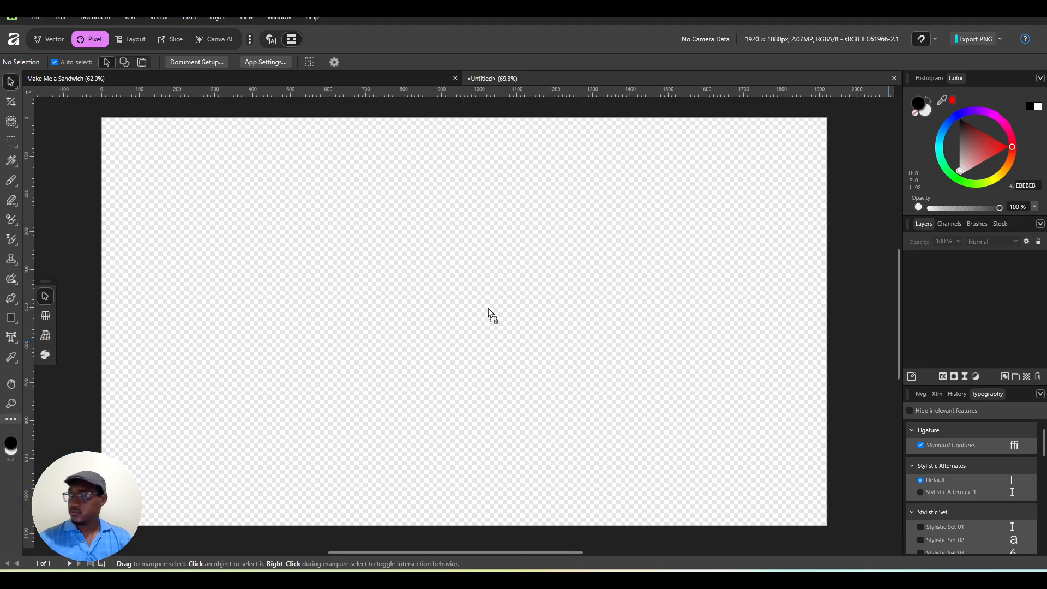
pyautogui.moveTo(496, 294); pyautogui.dragTo(496, 293)
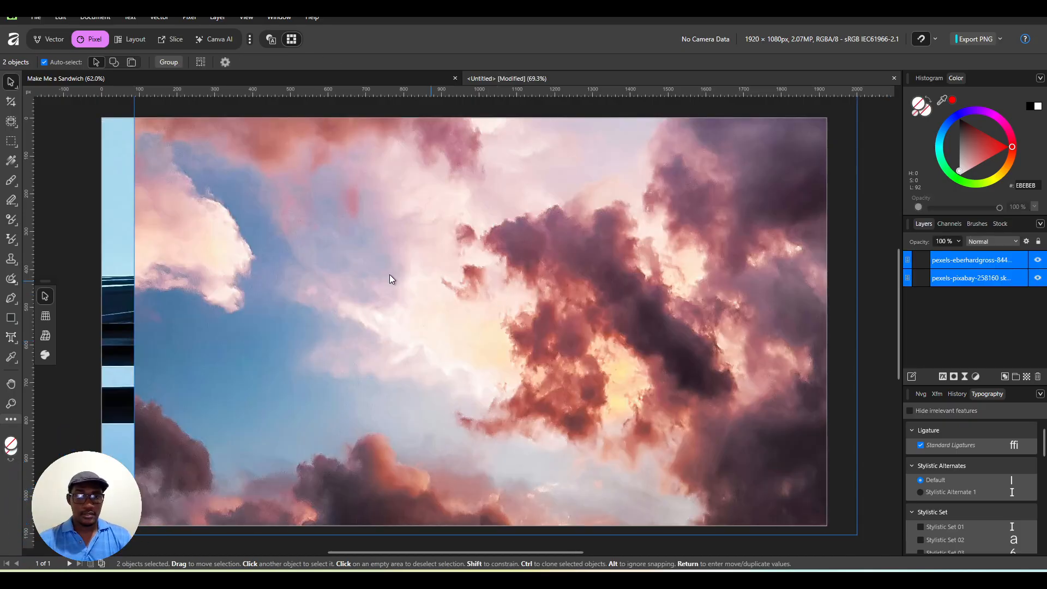
# Step: Deselect the two placed images and hide the sunset sky layer
pyautogui.scroll(-4, 485, 248)
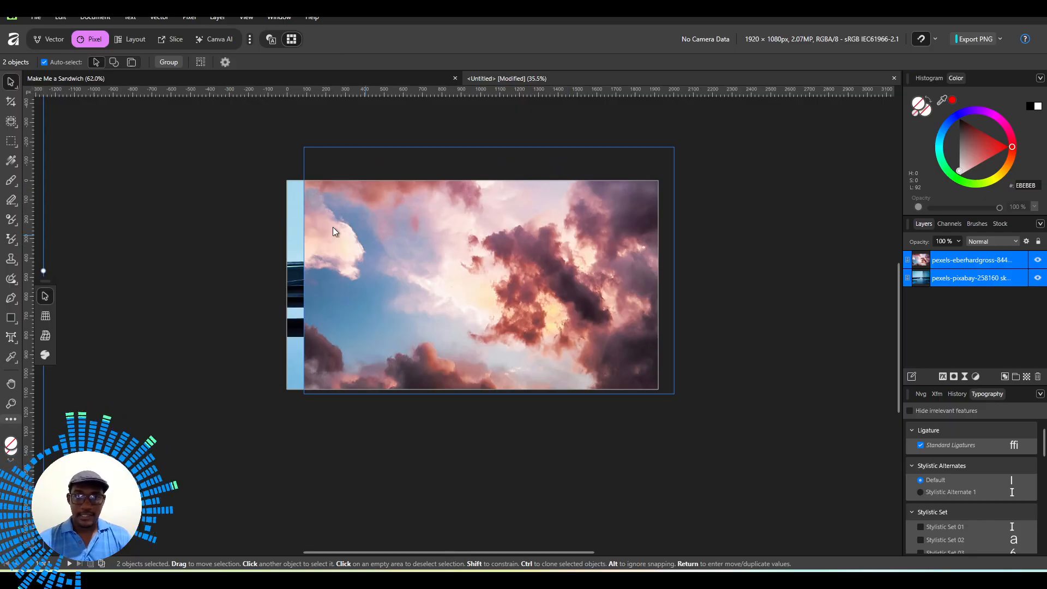
pyautogui.click(239, 194)
pyautogui.click(935, 261)
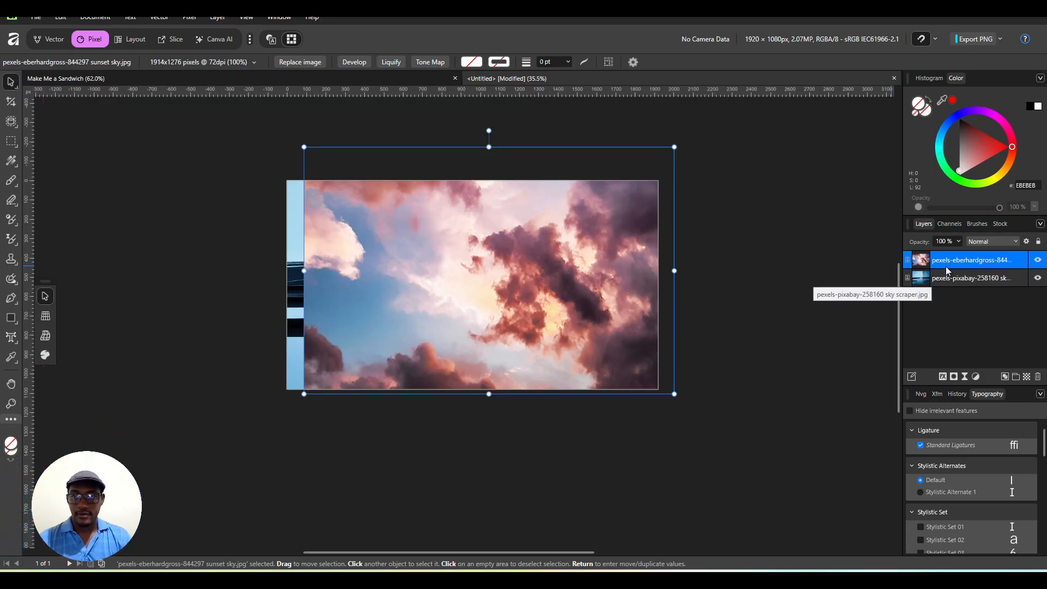
pyautogui.click(1038, 259)
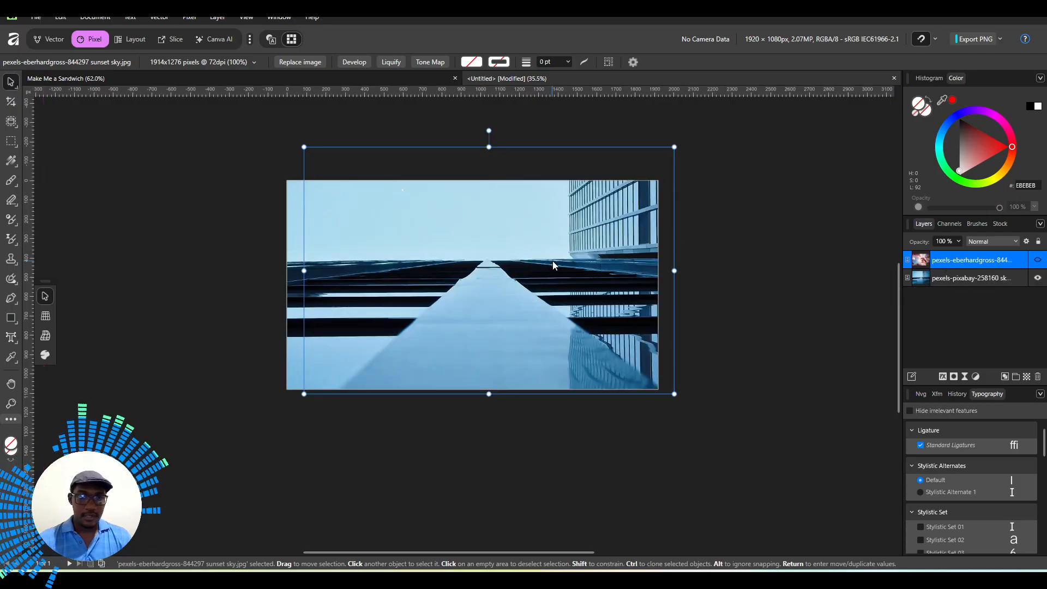
# Step: Scale the sky scraper image proportionally to about 42% so its sides line up with the page width
pyautogui.click(939, 276)
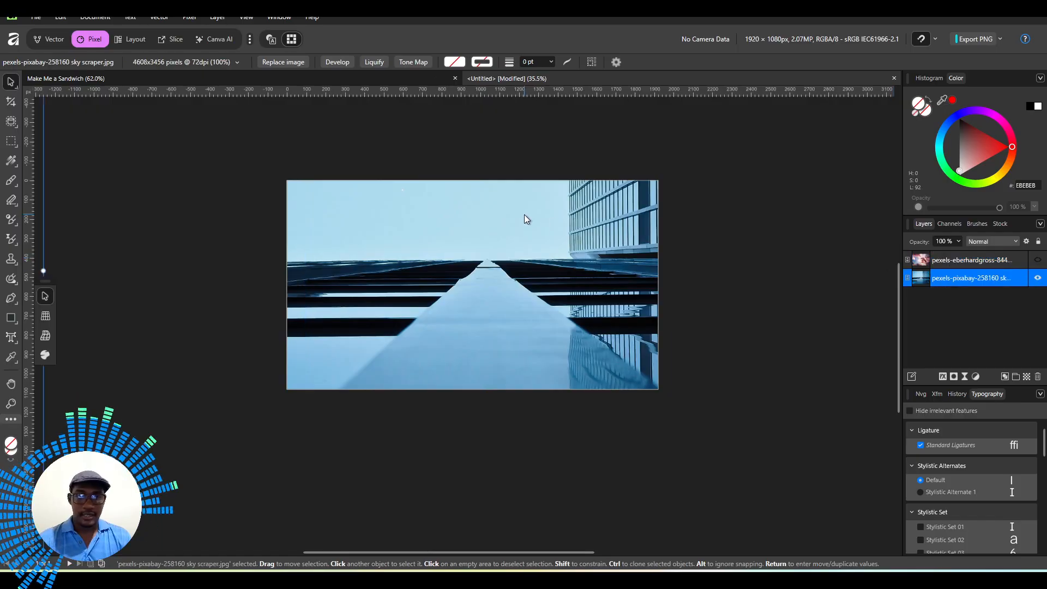
pyautogui.scroll(-5, 486, 250)
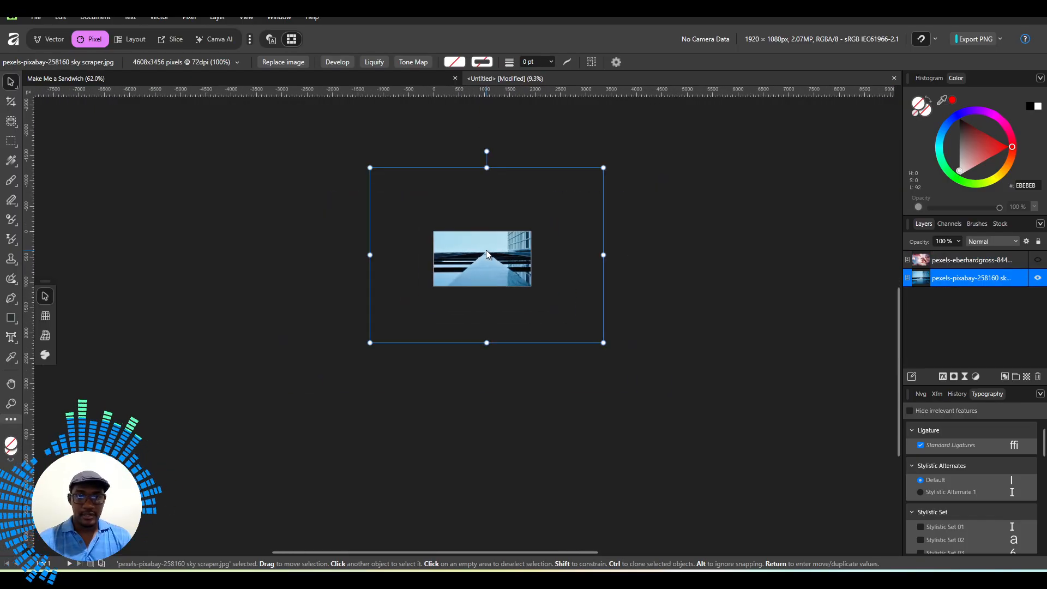
pyautogui.moveTo(603, 167); pyautogui.dragTo(531, 221)
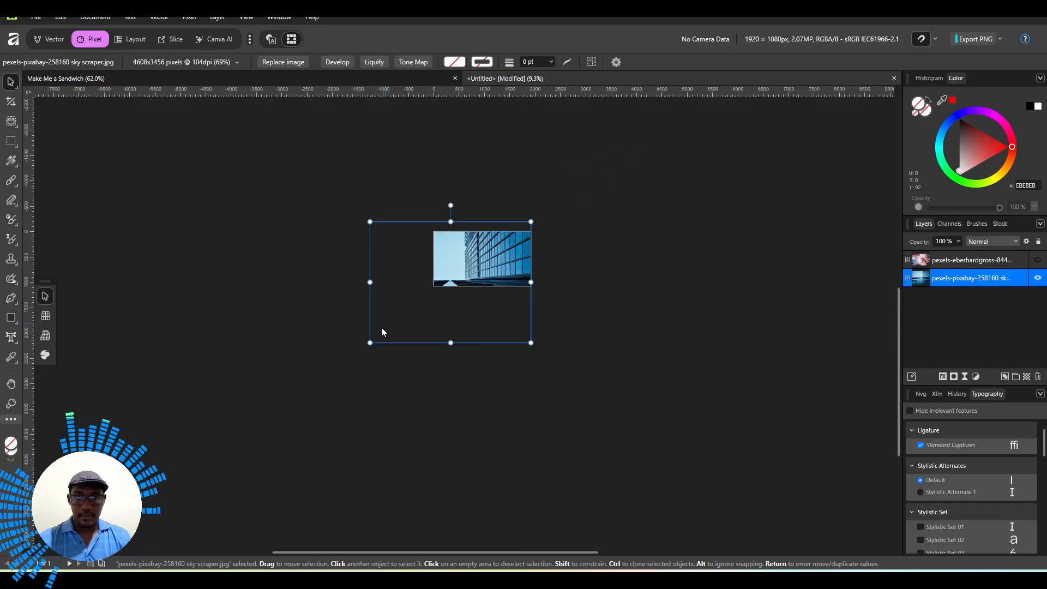
pyautogui.moveTo(365, 339); pyautogui.dragTo(429, 291)
pyautogui.scroll(3, 456, 287)
pyautogui.scroll(2, 593, 275)
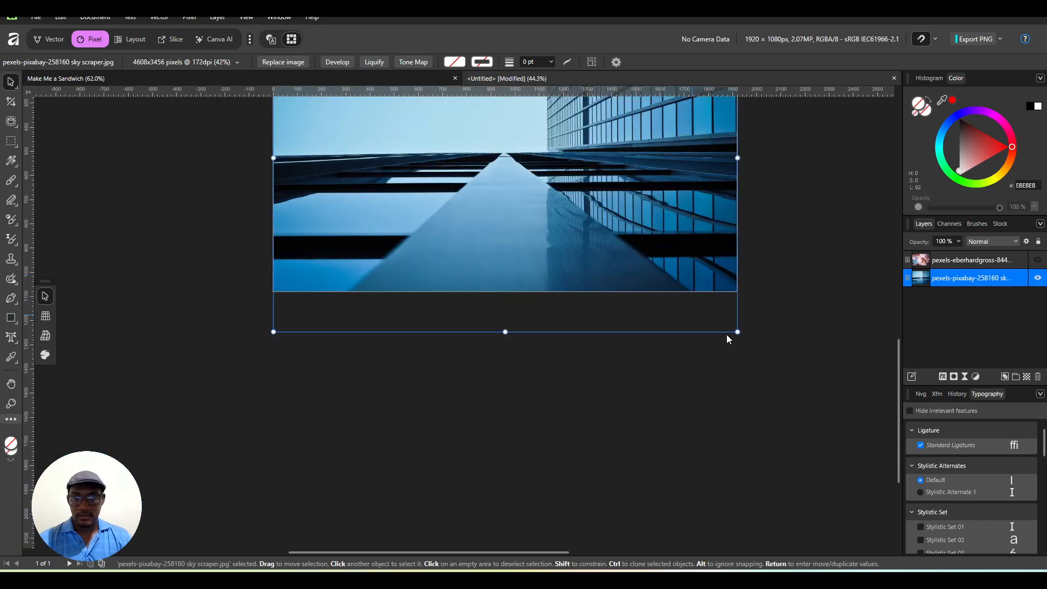
# Step: Quit the Keyviz key visualizer and launch it again
pyautogui.click(889, 571)
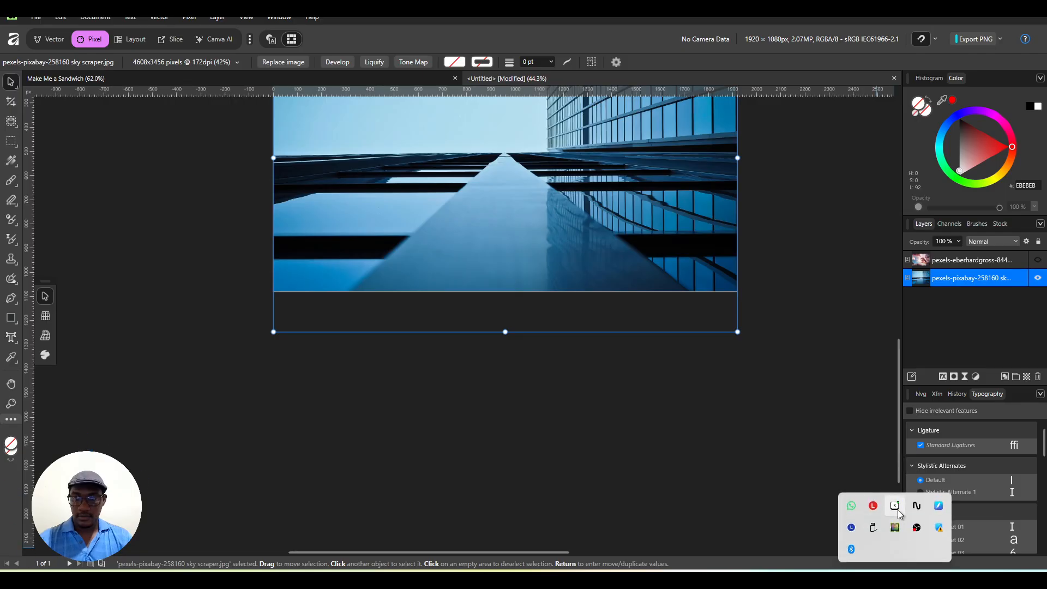
pyautogui.click(827, 420)
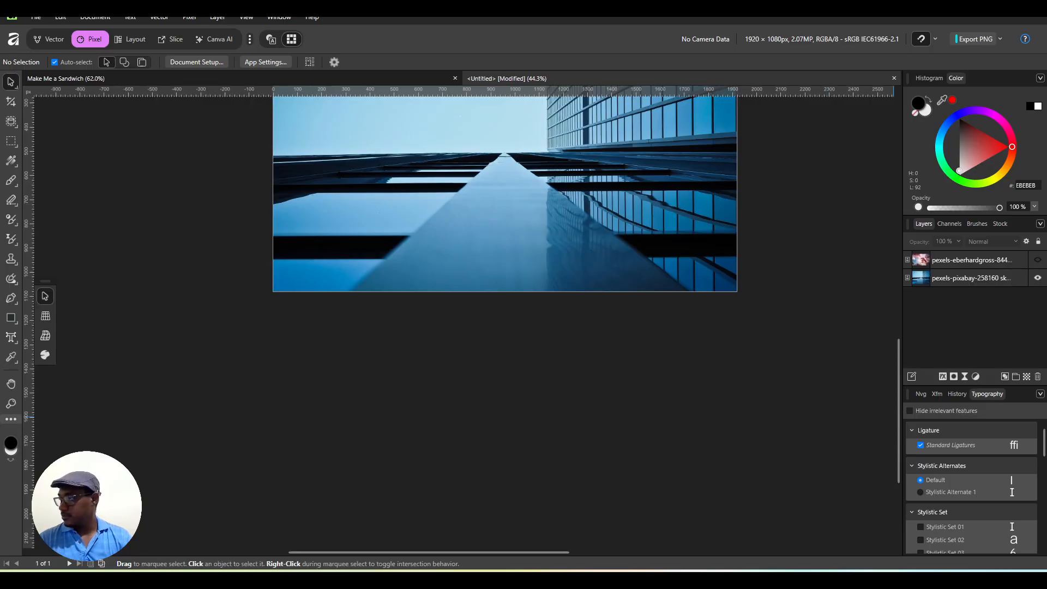
pyautogui.click(890, 572)
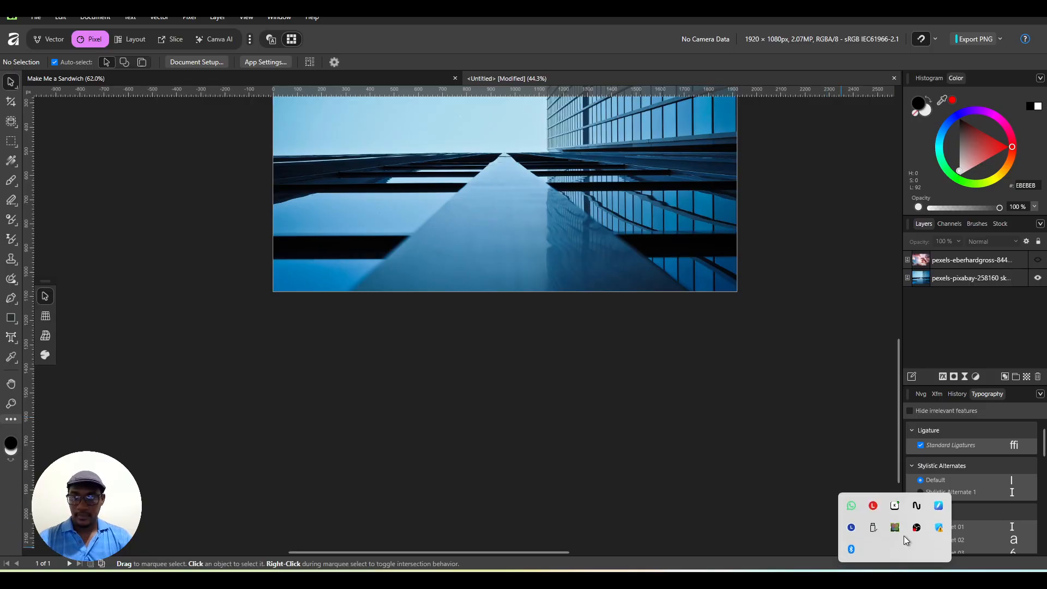
pyautogui.rightClick(896, 506)
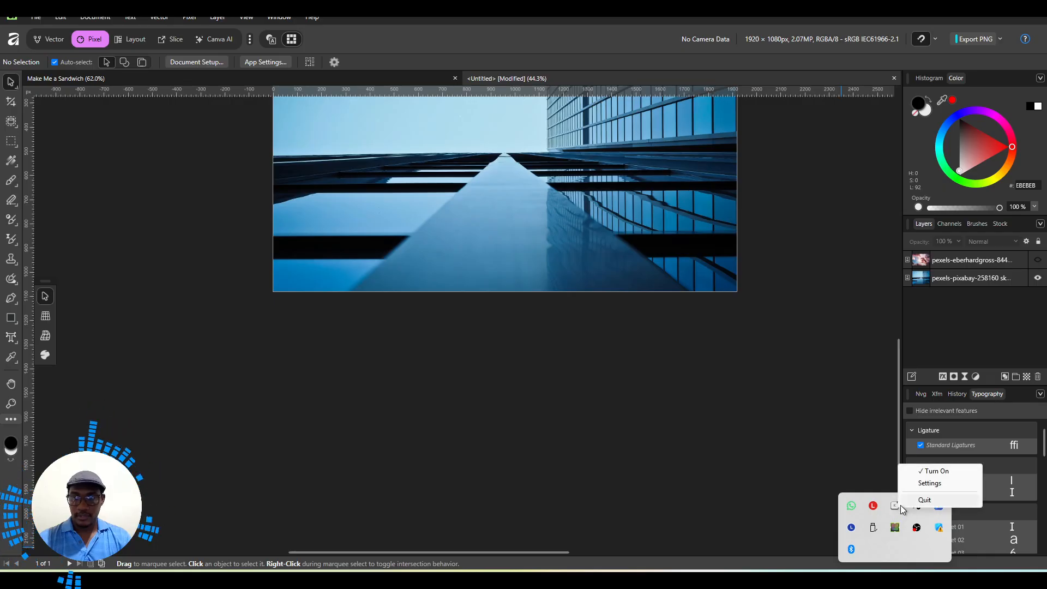
pyautogui.click(915, 498)
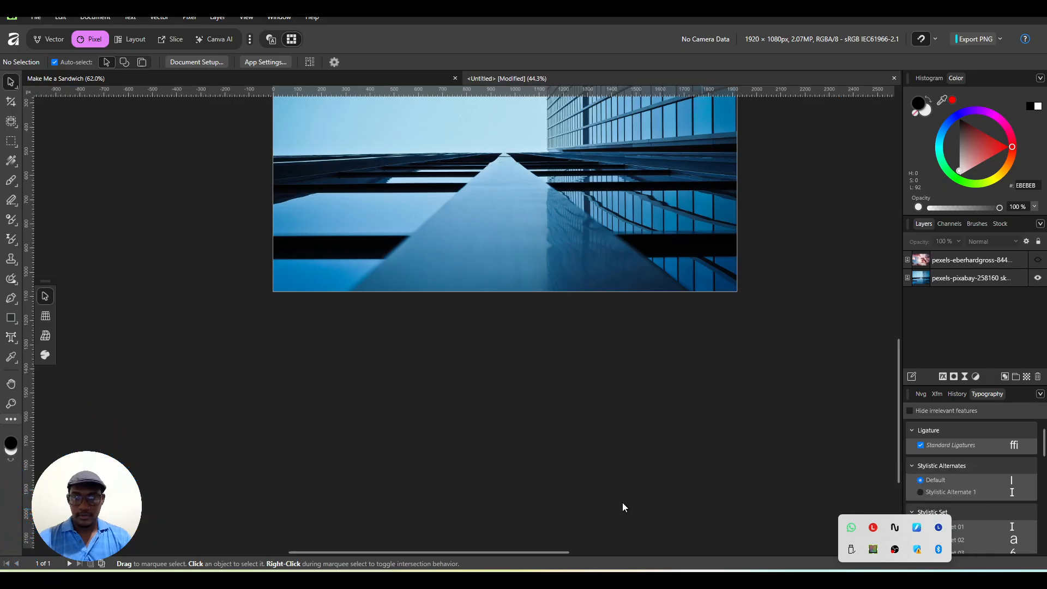
pyautogui.click(16, 572)
pyautogui.write('keyv')
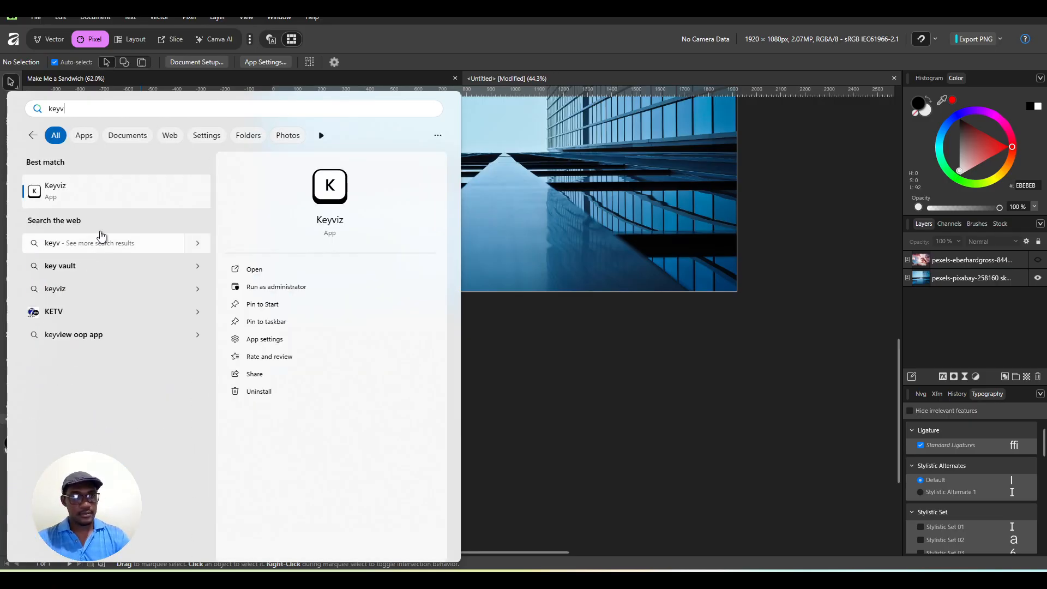
pyautogui.click(113, 202)
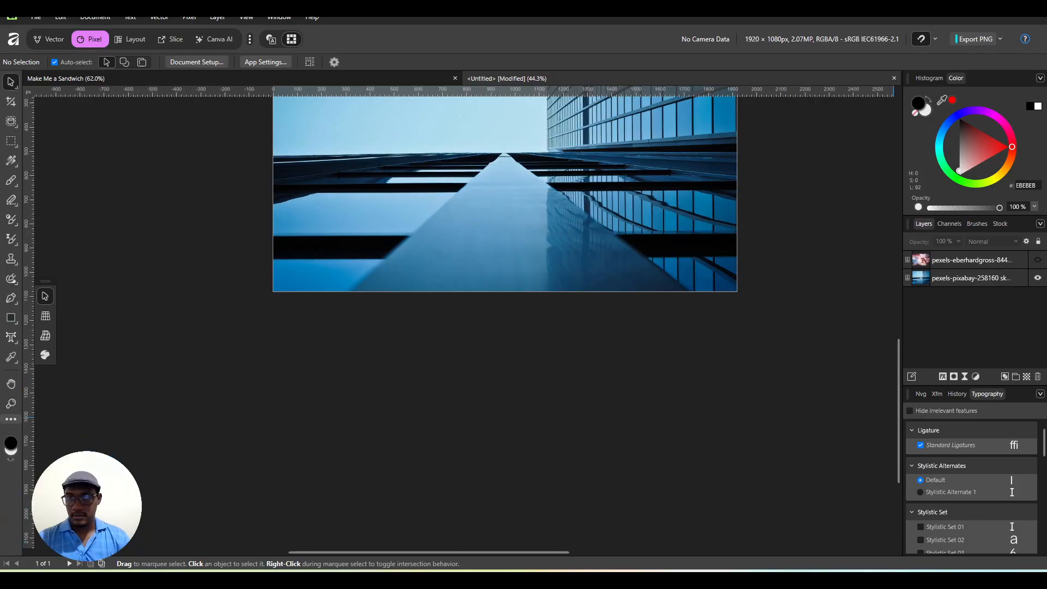
# Step: Set the Keyviz key visualization's alignment to bottom centre in its display settings and close the settings
pyautogui.rightClick(898, 516)
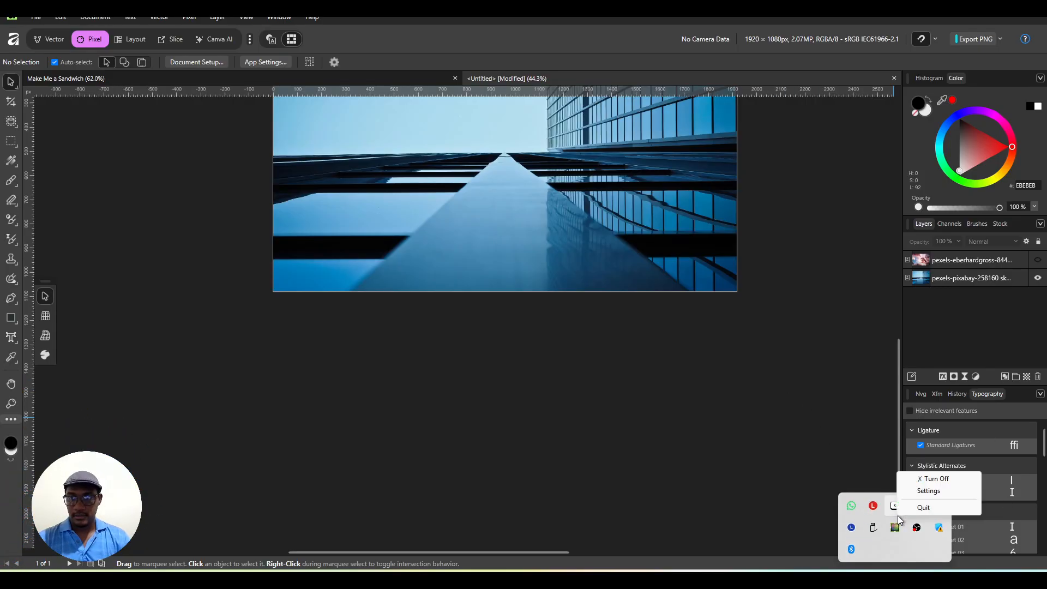
pyautogui.click(930, 490)
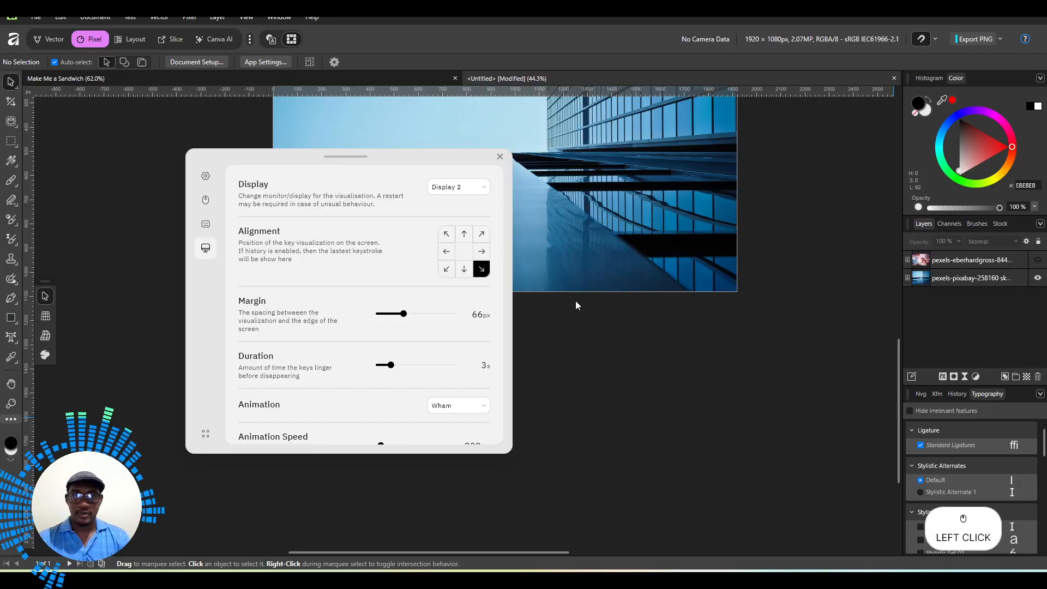
pyautogui.click(464, 270)
pyautogui.click(500, 157)
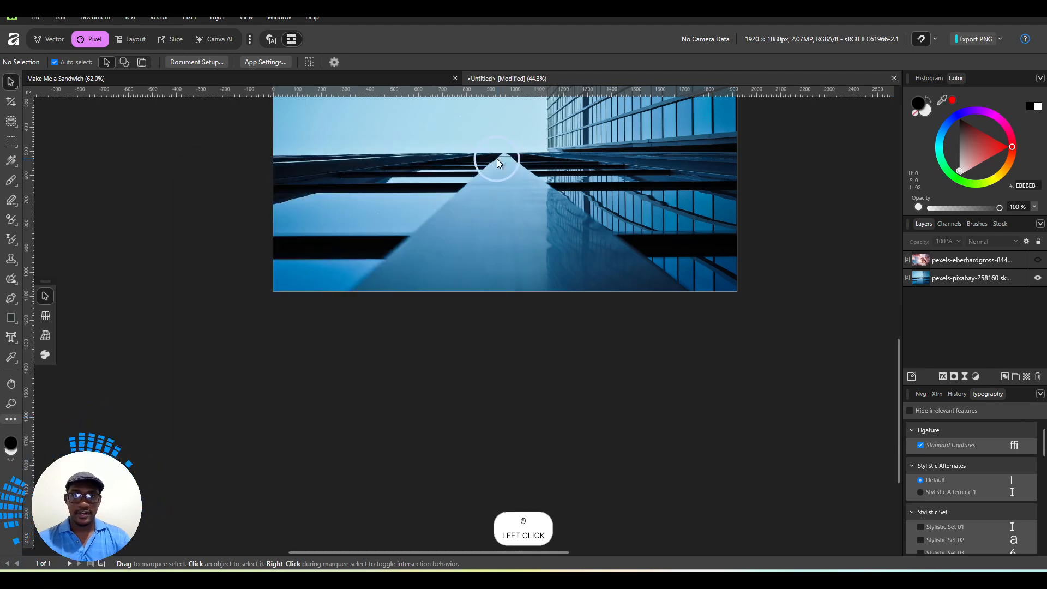
pyautogui.moveTo(652, 307); pyautogui.dragTo(639, 460)
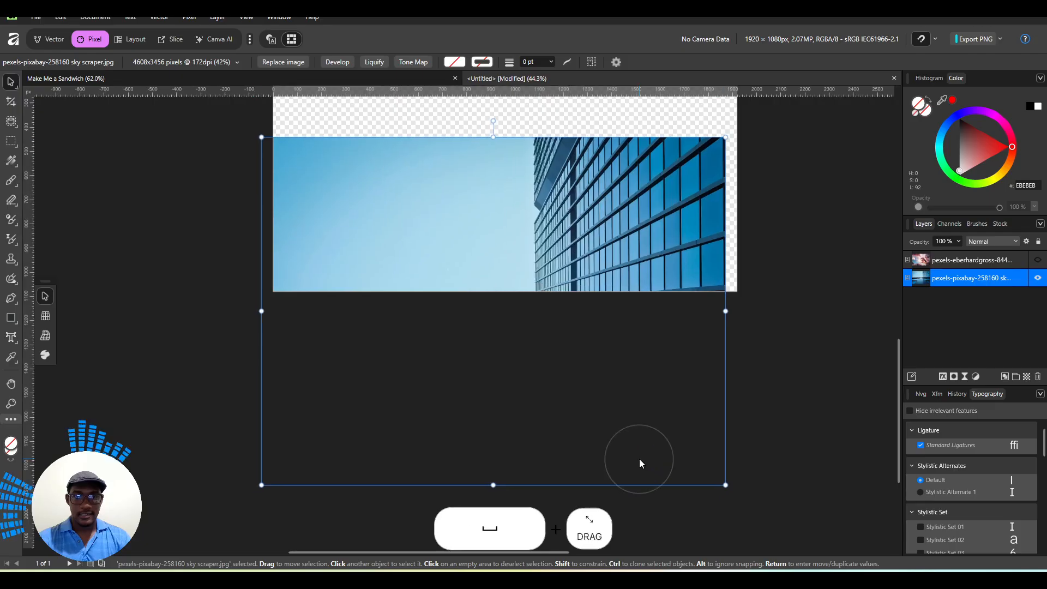
pyautogui.hotkey('ctrl', 'z')
pyautogui.hotkey('ctrl', 'z')
pyautogui.moveTo(698, 362); pyautogui.dragTo(678, 491)
pyautogui.click(651, 243)
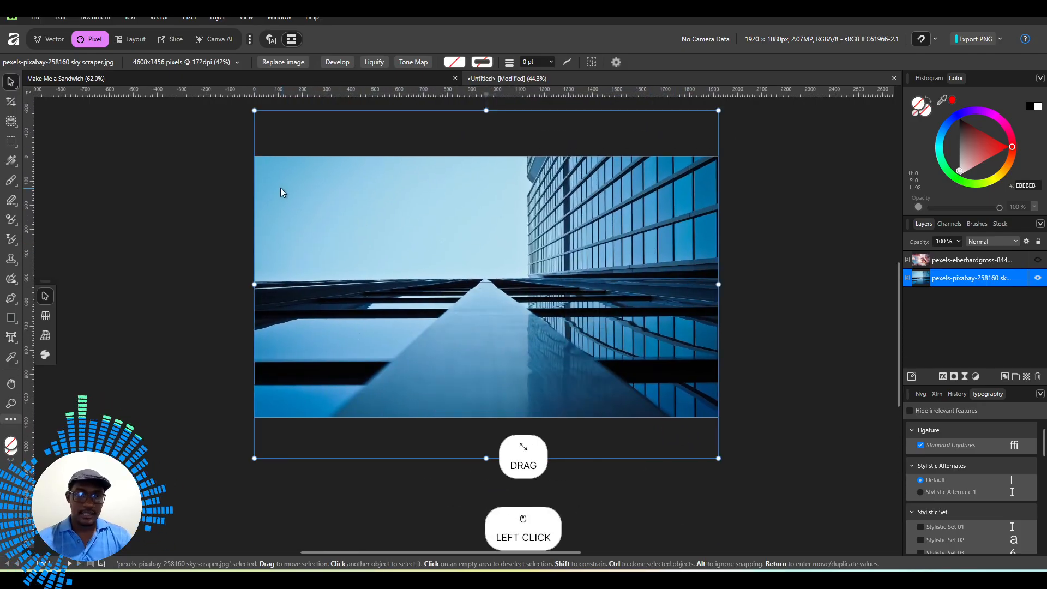
pyautogui.click(833, 232)
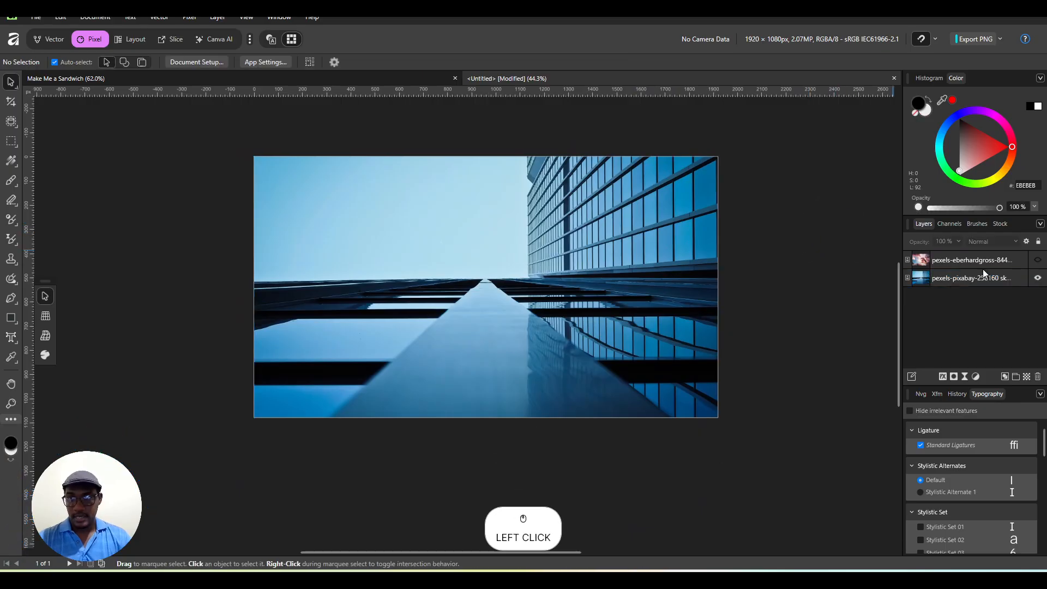
# Step: Show the sunset sky layer and shift its image left and slightly down on the page
pyautogui.click(1037, 261)
pyautogui.click(519, 296)
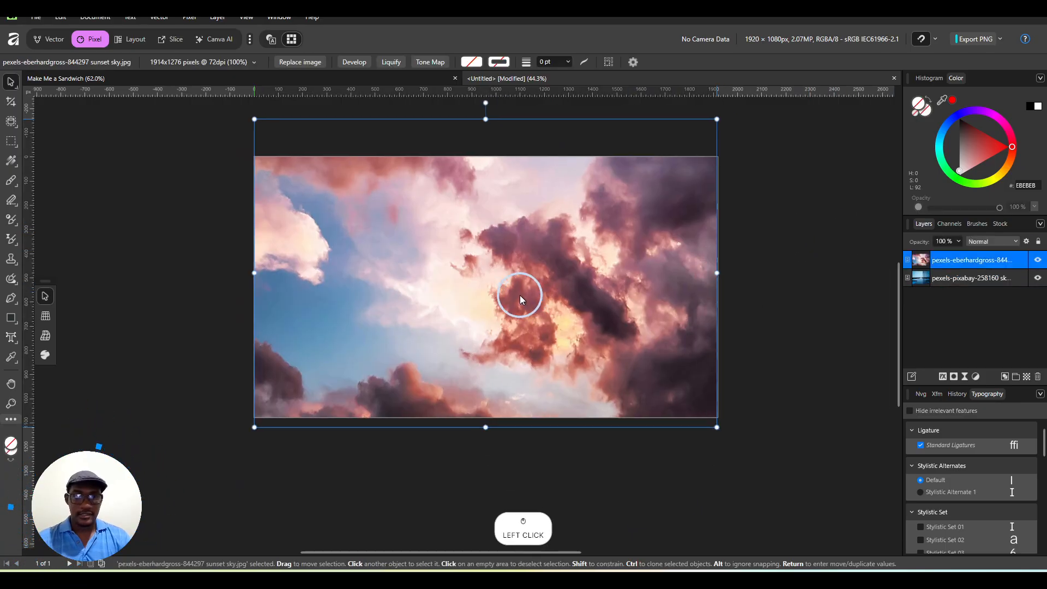
pyautogui.moveTo(520, 295); pyautogui.dragTo(499, 306)
# Step: Hide the sunset sky layer and move the sky scraper image down until its top edge meets the page's top edge
pyautogui.click(1038, 262)
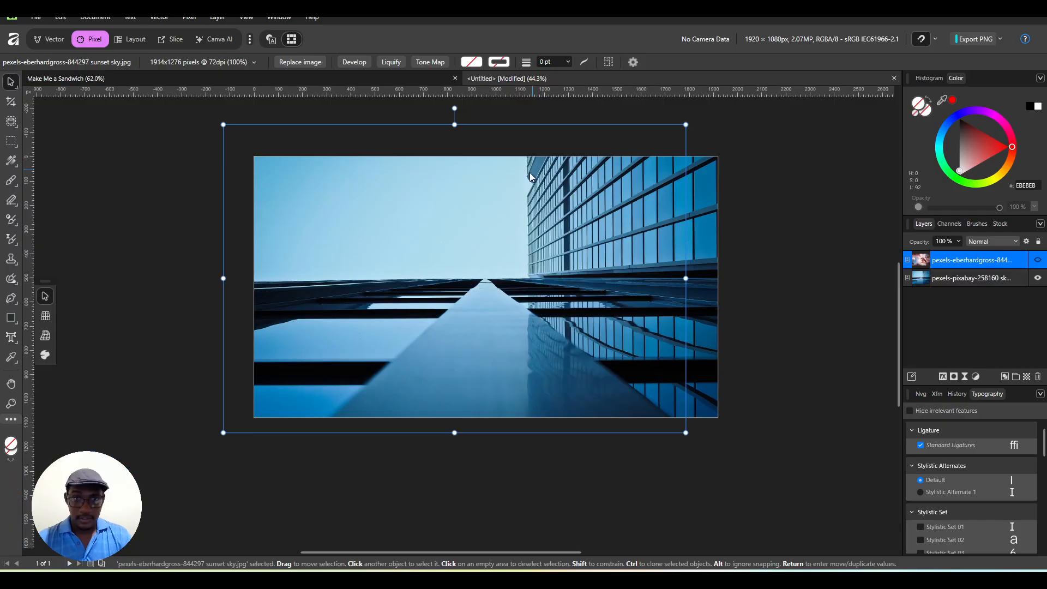
pyautogui.click(972, 281)
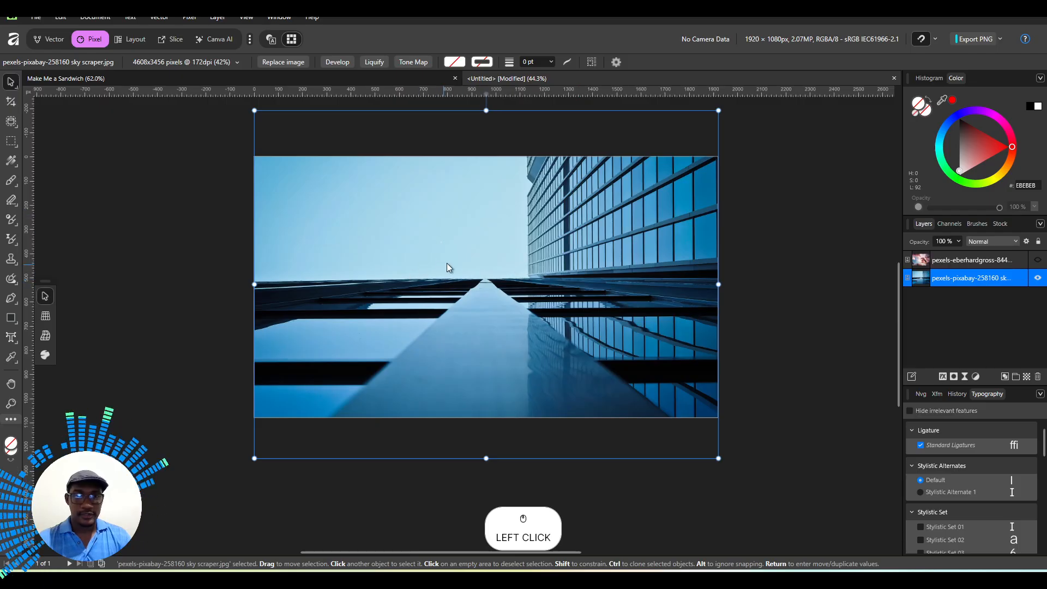
pyautogui.moveTo(513, 282); pyautogui.dragTo(514, 327)
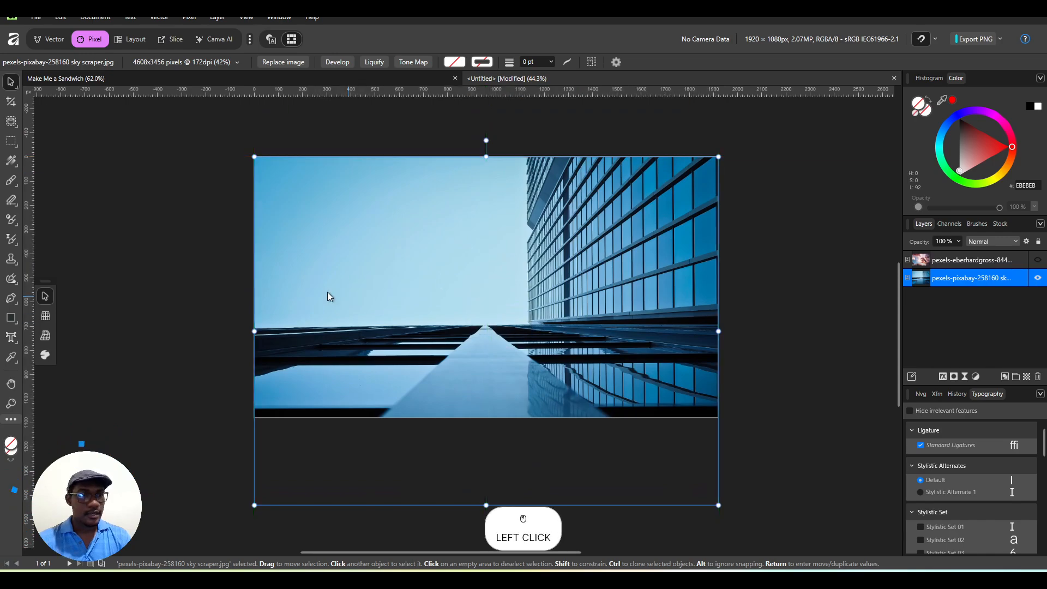
# Step: Try to select the empty sky of the sky scraper image with the rectangular marquee, using the new-selection mode
pyautogui.click(10, 144)
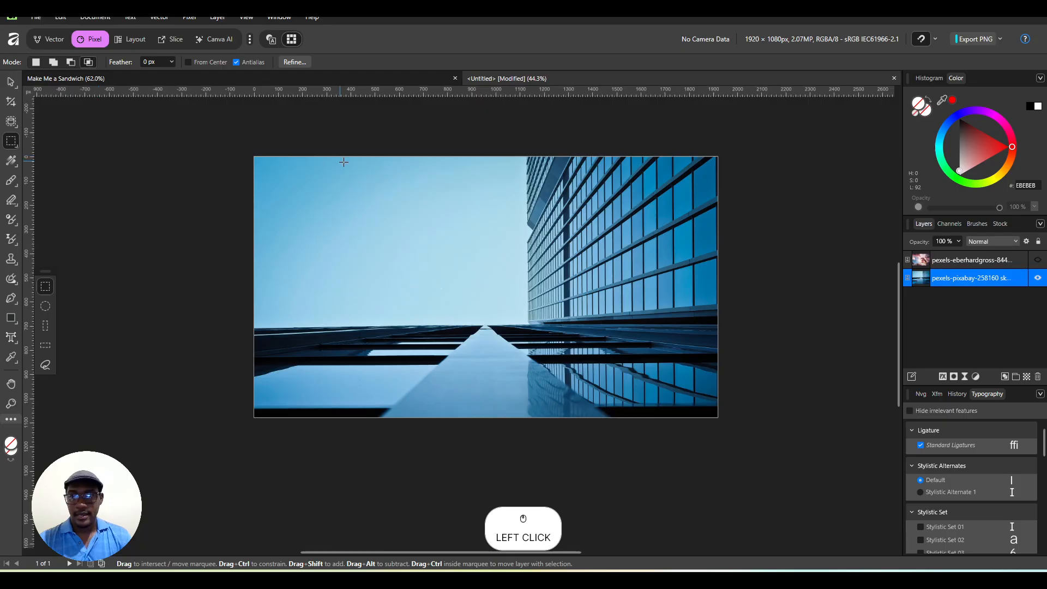
pyautogui.moveTo(239, 148); pyautogui.dragTo(354, 246)
pyautogui.moveTo(243, 153); pyautogui.dragTo(316, 217)
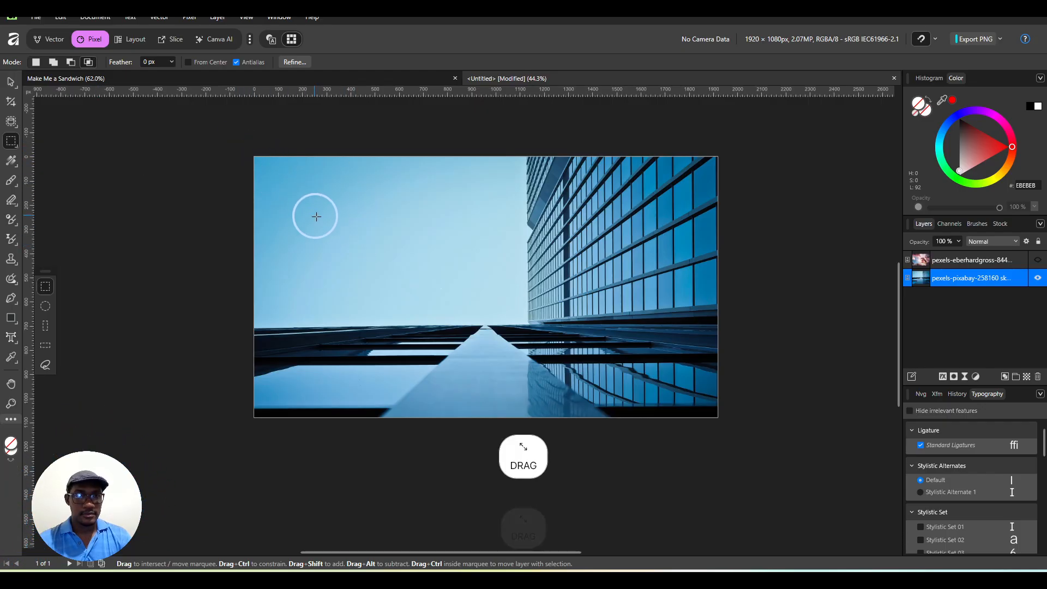
pyautogui.click(322, 218)
pyautogui.click(962, 283)
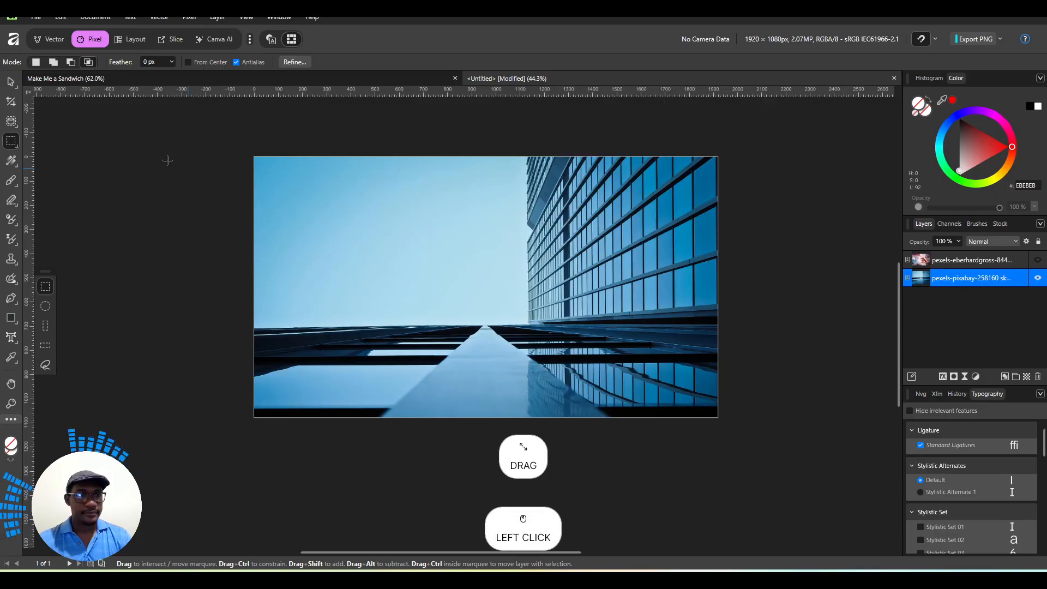
pyautogui.click(36, 61)
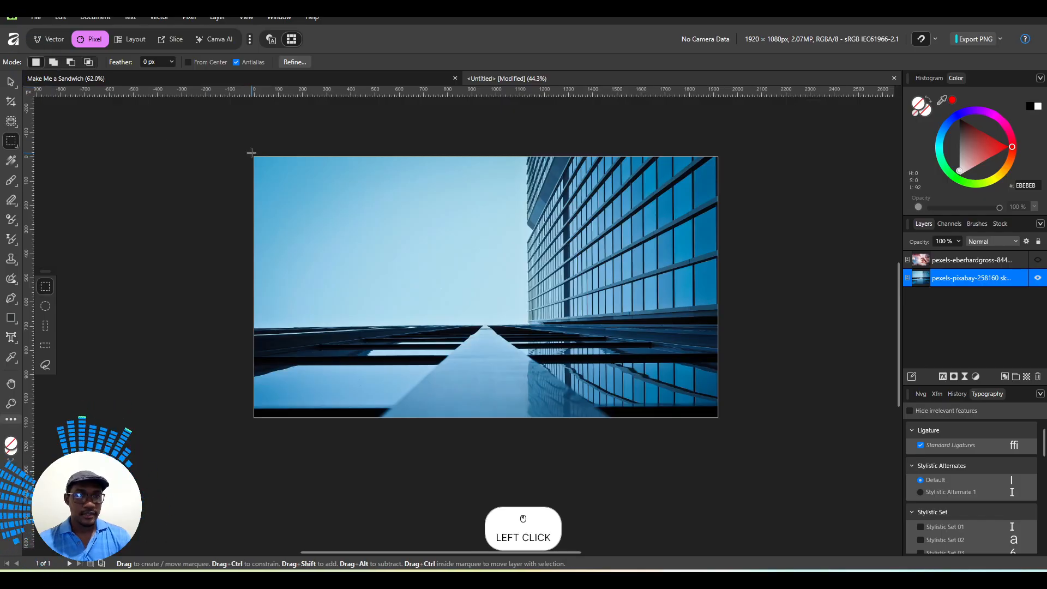
pyautogui.moveTo(253, 156); pyautogui.dragTo(528, 325)
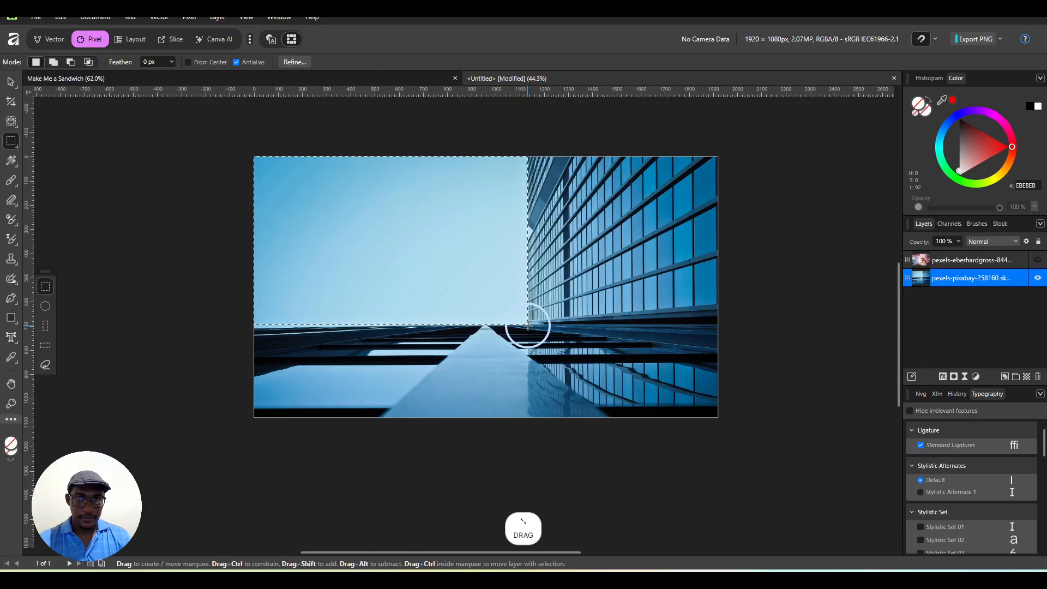
pyautogui.click(469, 146)
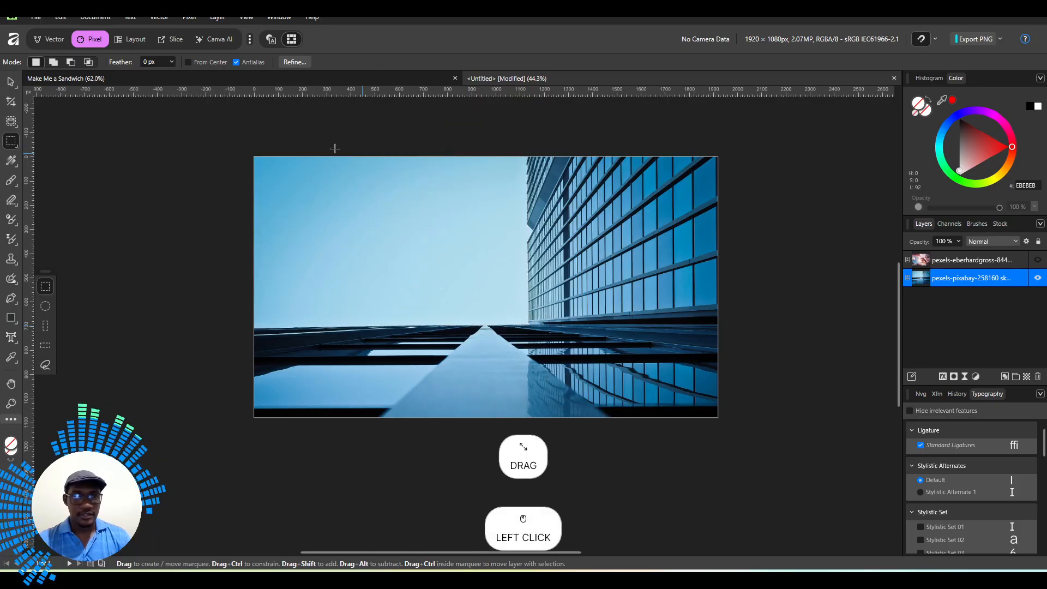
# Step: Start a polygonal freehand selection at the page's left edge and run it along the horizon to the base of the tower
pyautogui.click(12, 124)
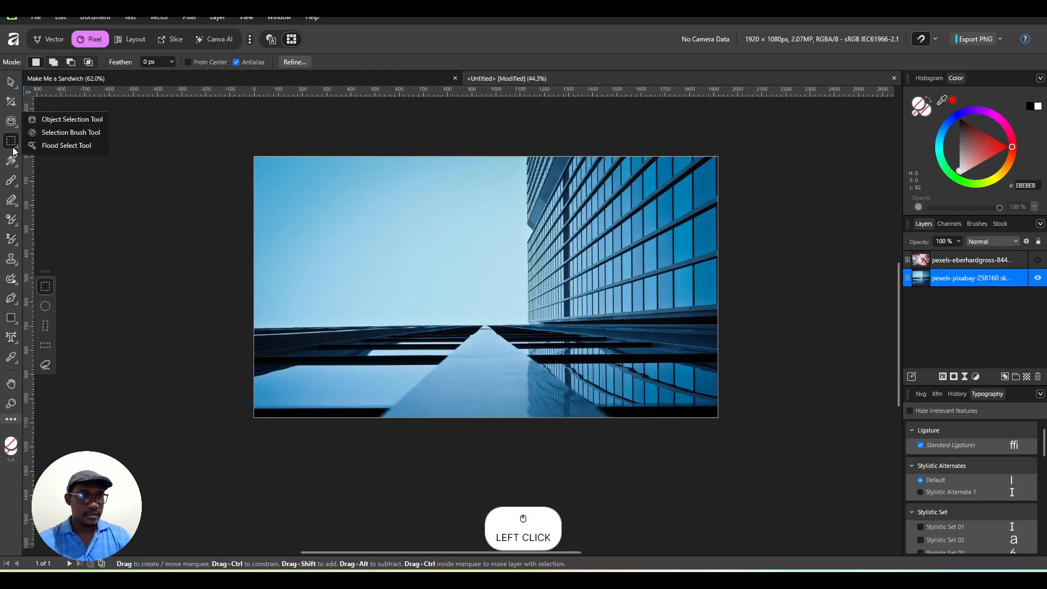
pyautogui.moveTo(11, 141); pyautogui.dragTo(54, 192)
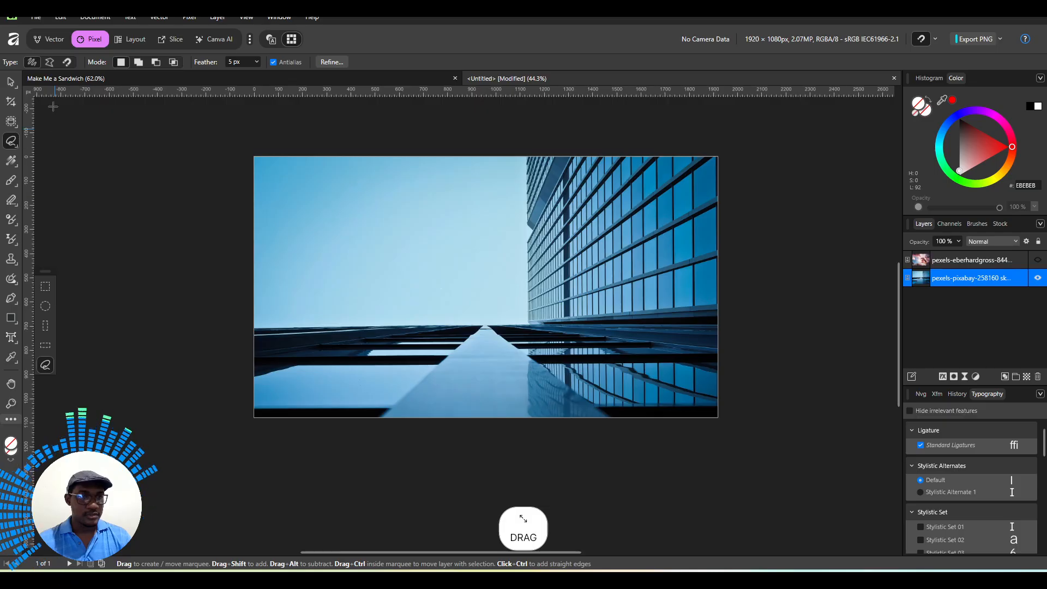
pyautogui.click(44, 64)
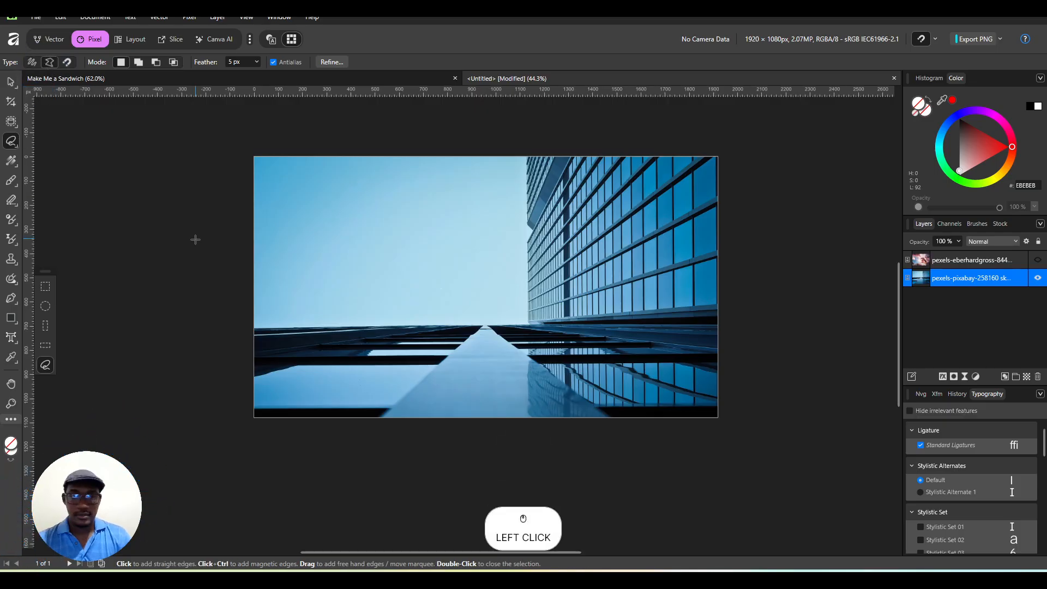
pyautogui.scroll(4, 264, 344)
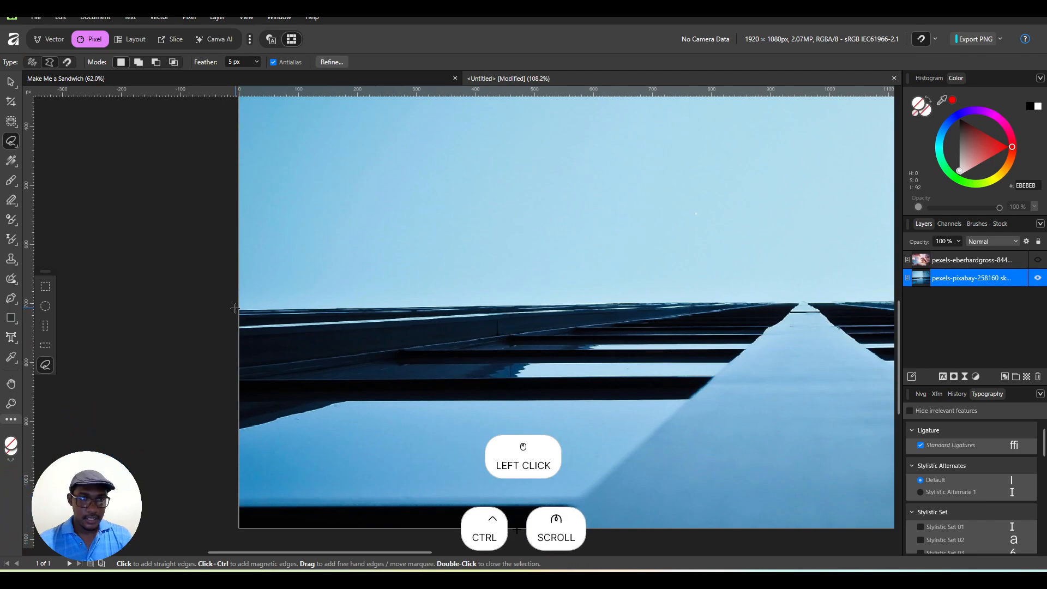
pyautogui.click(235, 309)
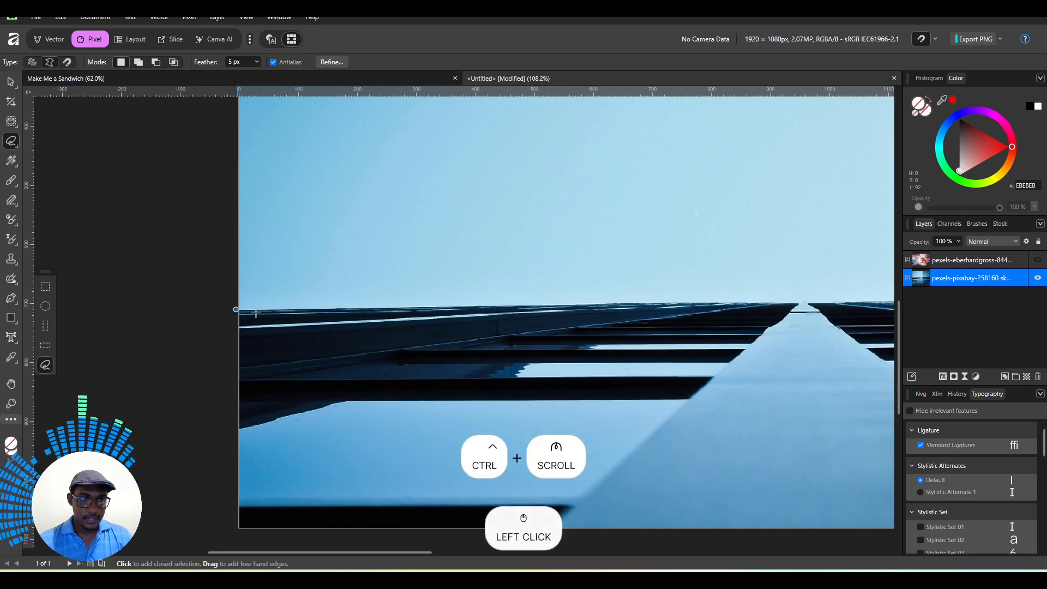
pyautogui.moveTo(739, 271); pyautogui.dragTo(335, 277)
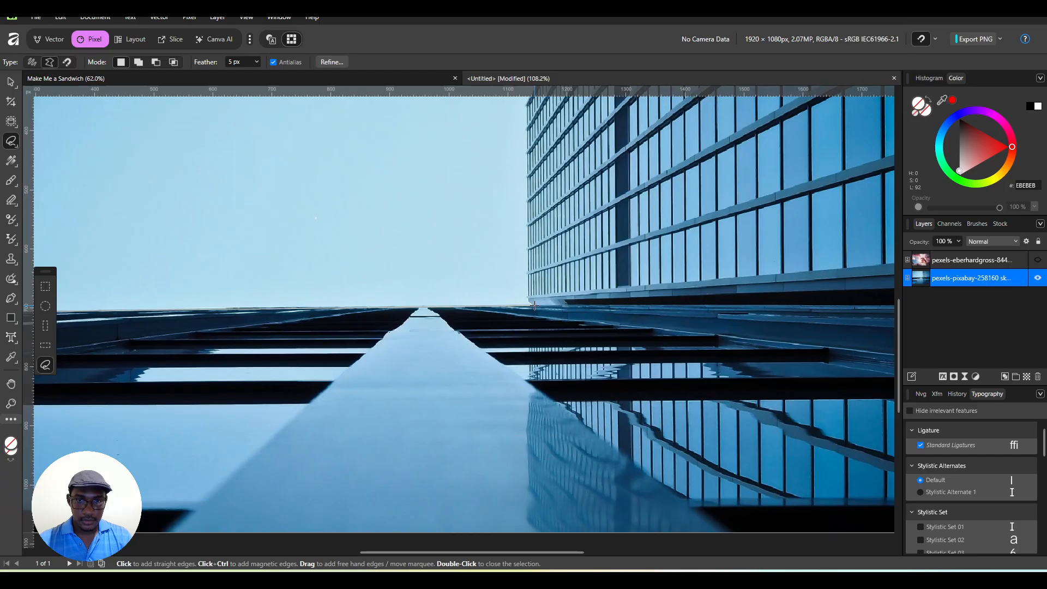
pyautogui.click(534, 306)
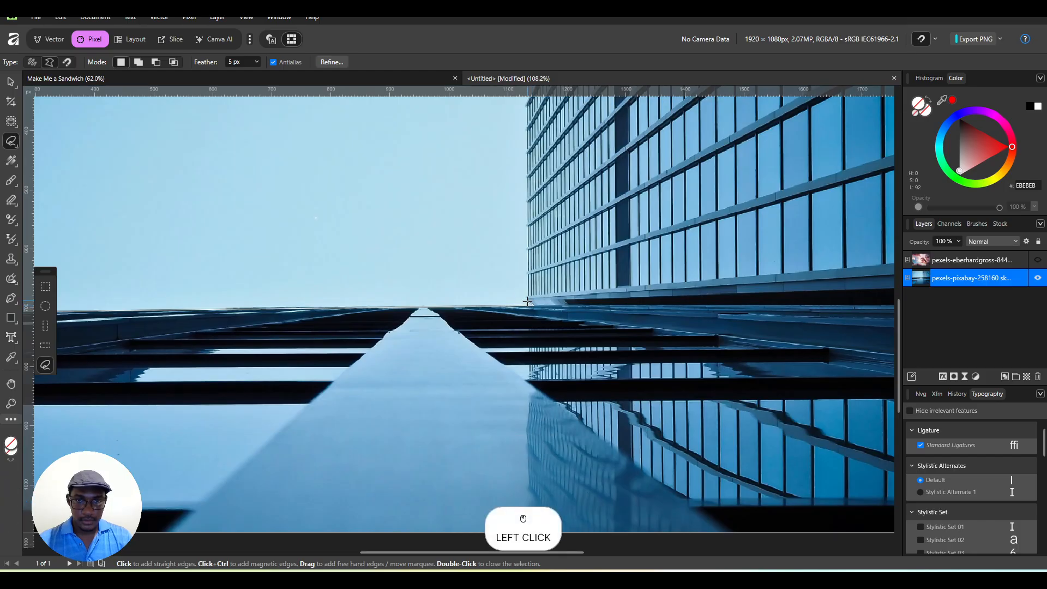
# Step: Continue the polygonal selection up the tower's left edge, following the notch in the facade, to the top of the page
pyautogui.moveTo(519, 206); pyautogui.dragTo(525, 352)
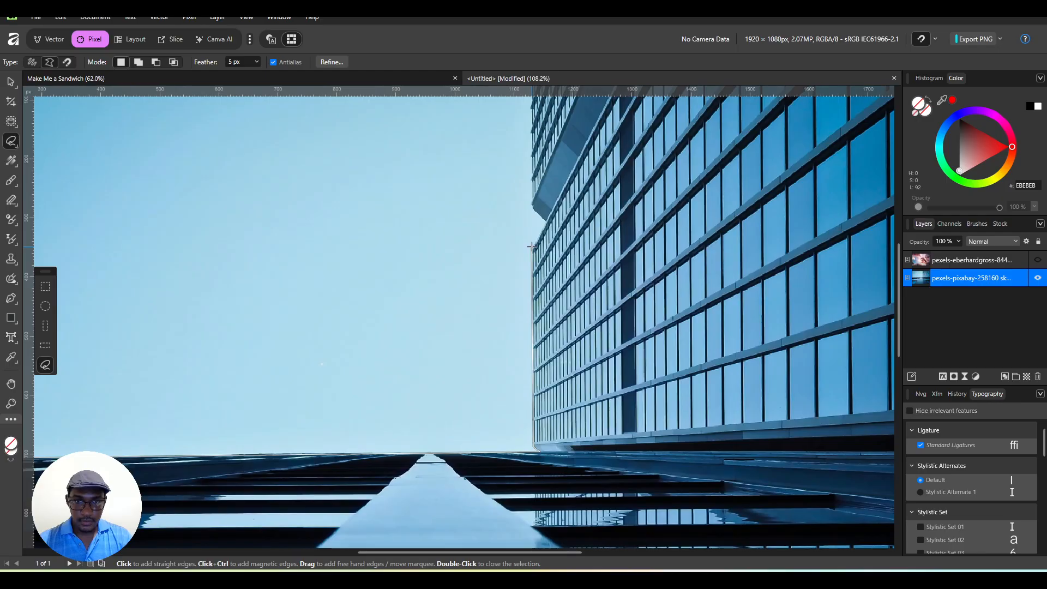
pyautogui.click(538, 231)
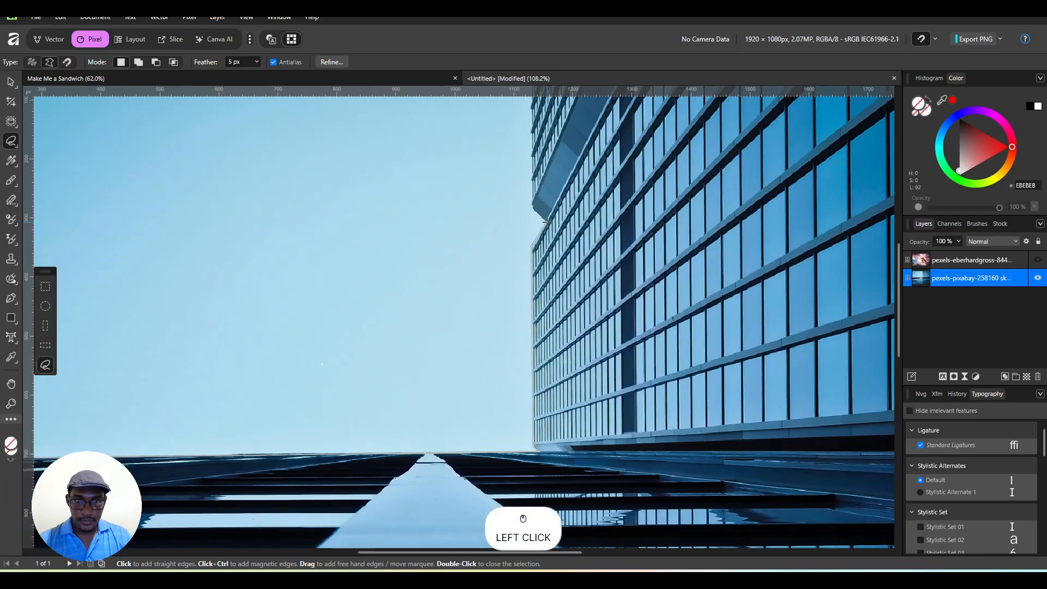
pyautogui.click(547, 222)
pyautogui.press('space')
pyautogui.moveTo(531, 206); pyautogui.dragTo(527, 366)
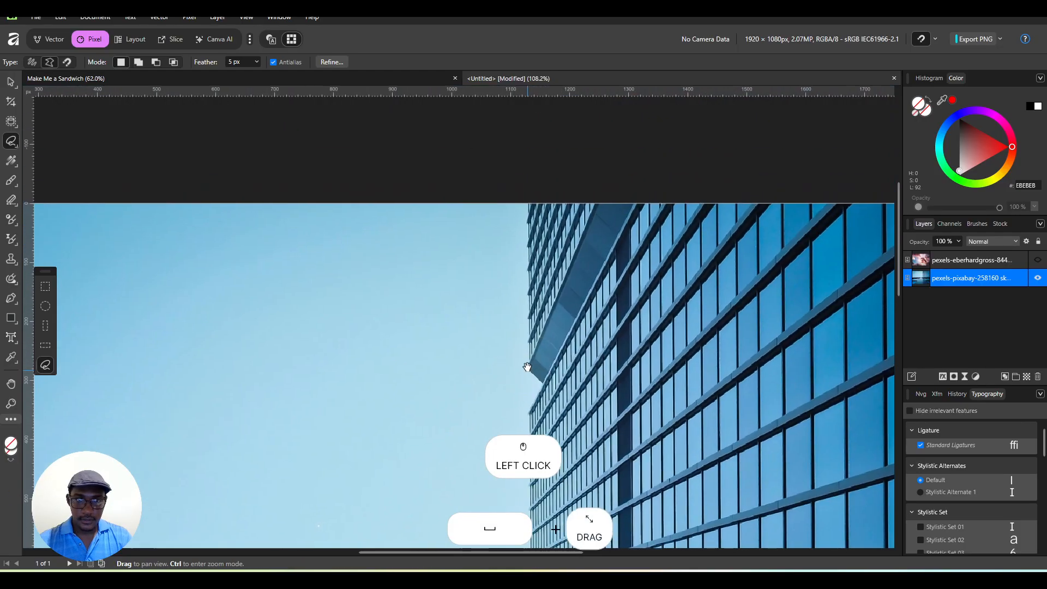
pyautogui.click(529, 200)
# Step: Close the polygonal selection around the page's top-left corner and delete the selected sky from the sky scraper image
pyautogui.press('space')
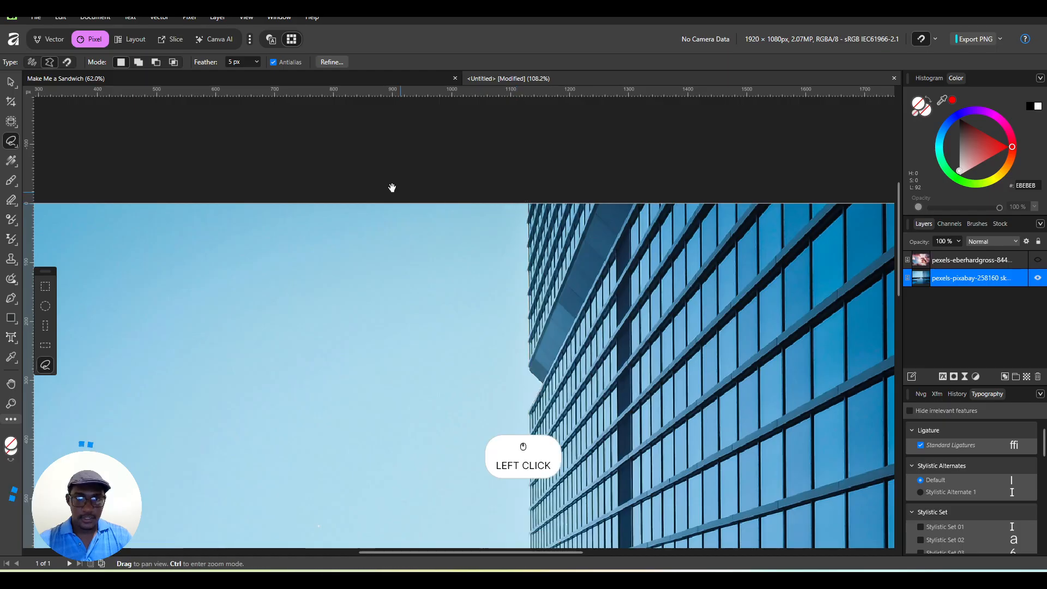
pyautogui.moveTo(393, 188); pyautogui.dragTo(739, 175)
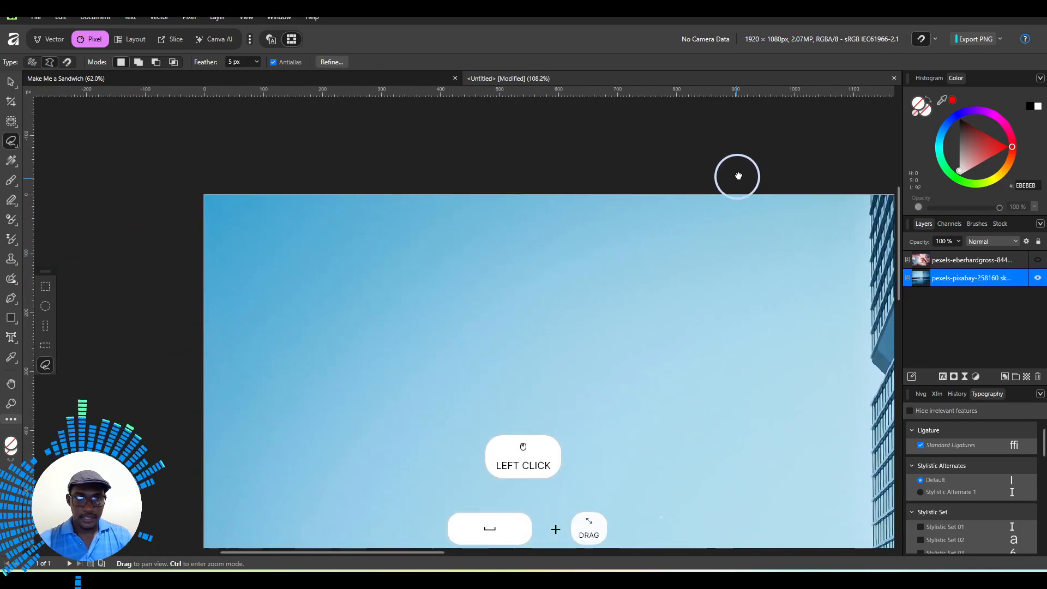
pyautogui.click(199, 186)
pyautogui.press('space')
pyautogui.moveTo(191, 337); pyautogui.dragTo(145, 130)
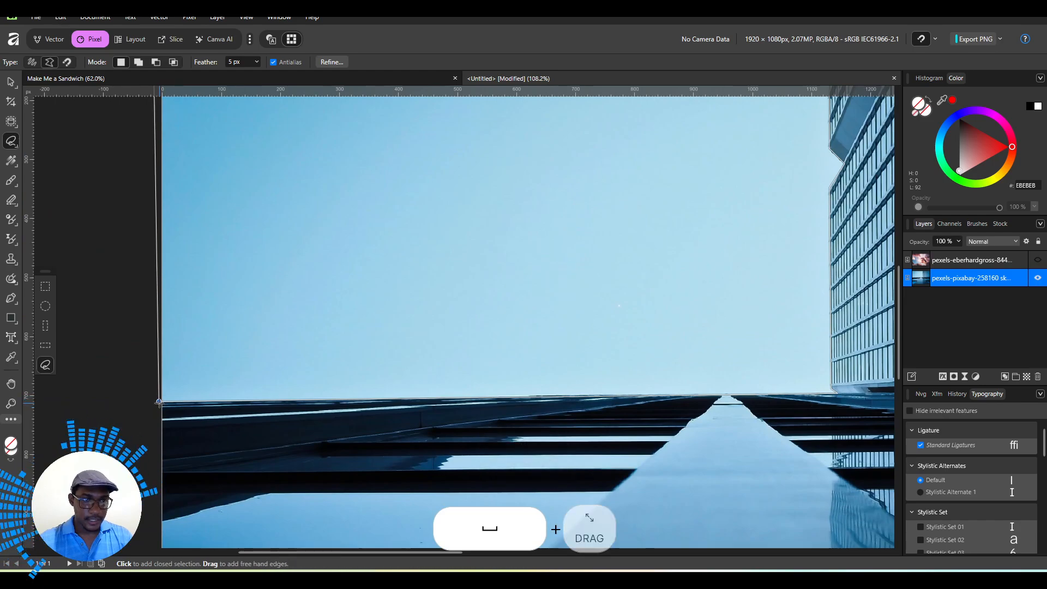
pyautogui.click(158, 402)
pyautogui.scroll(-5, 405, 292)
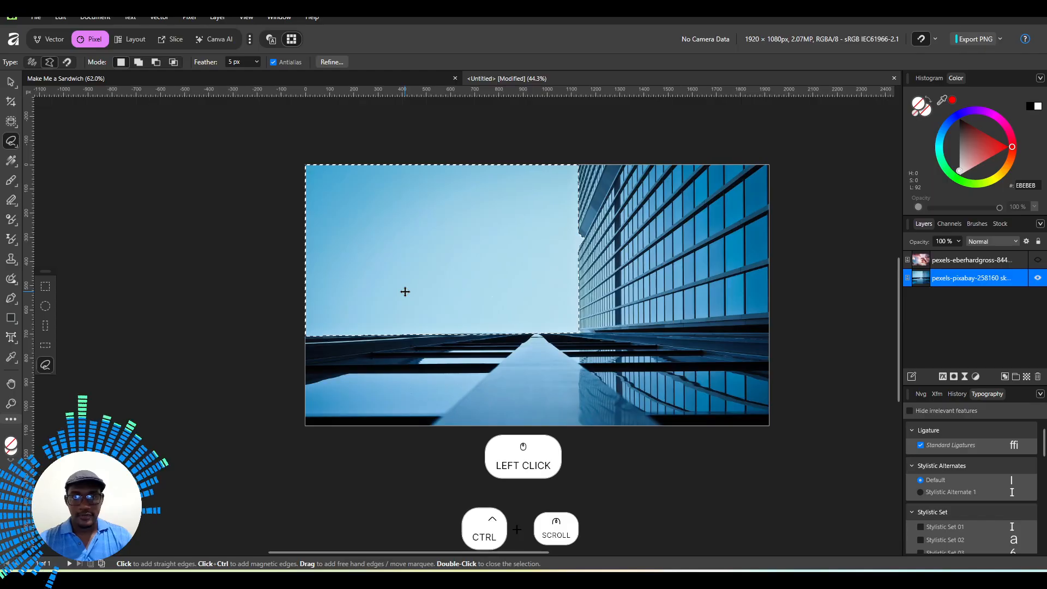
pyautogui.press('space')
pyautogui.moveTo(449, 276); pyautogui.dragTo(345, 325)
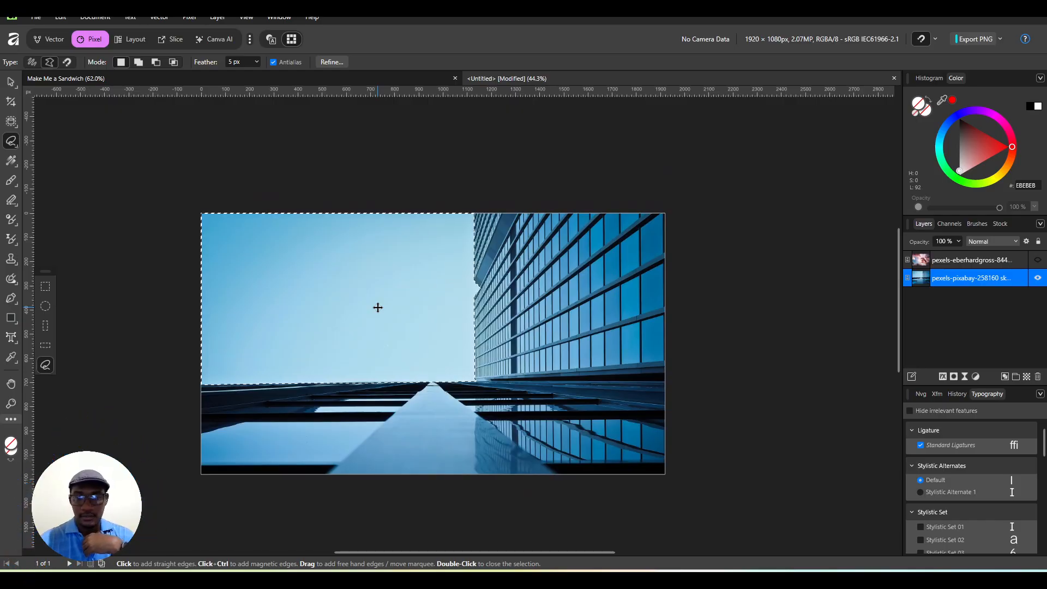
pyautogui.press('Delete')
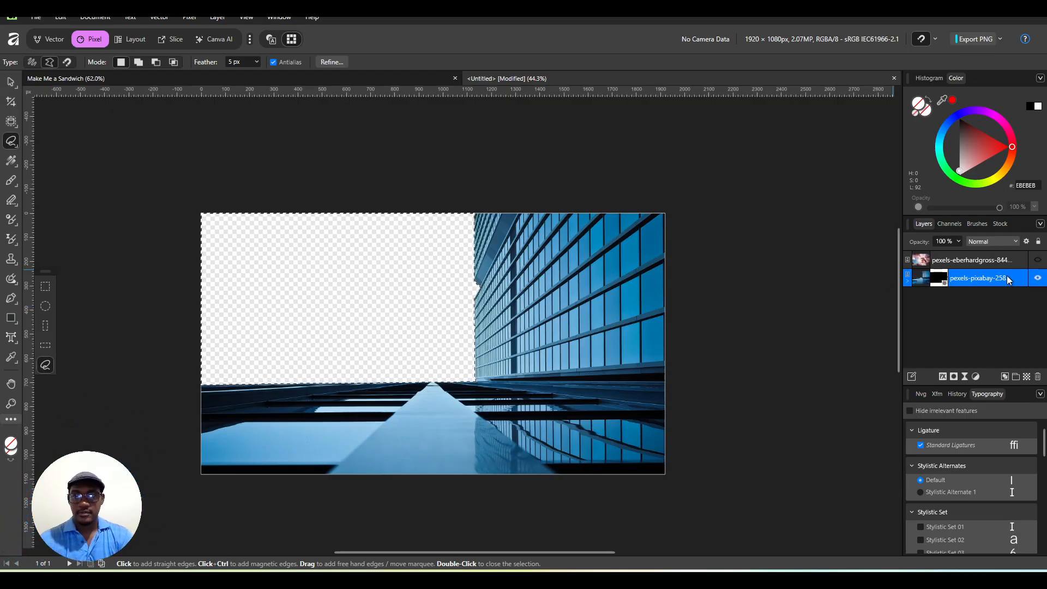
# Step: Show the sunset sky layer and deselect the sky scraper layer
pyautogui.click(1038, 261)
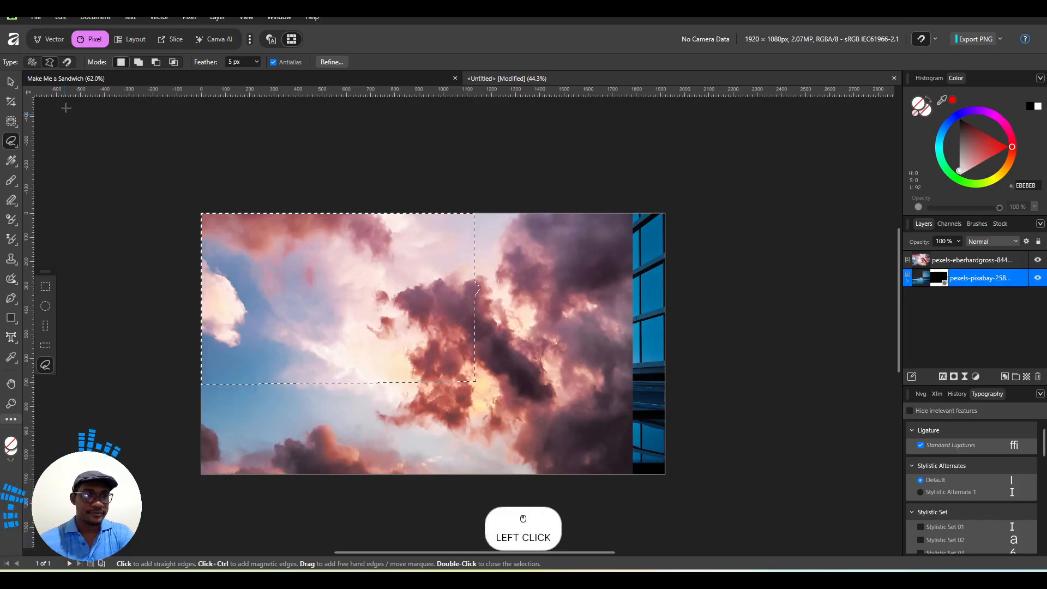
pyautogui.click(100, 143)
pyautogui.click(54, 103)
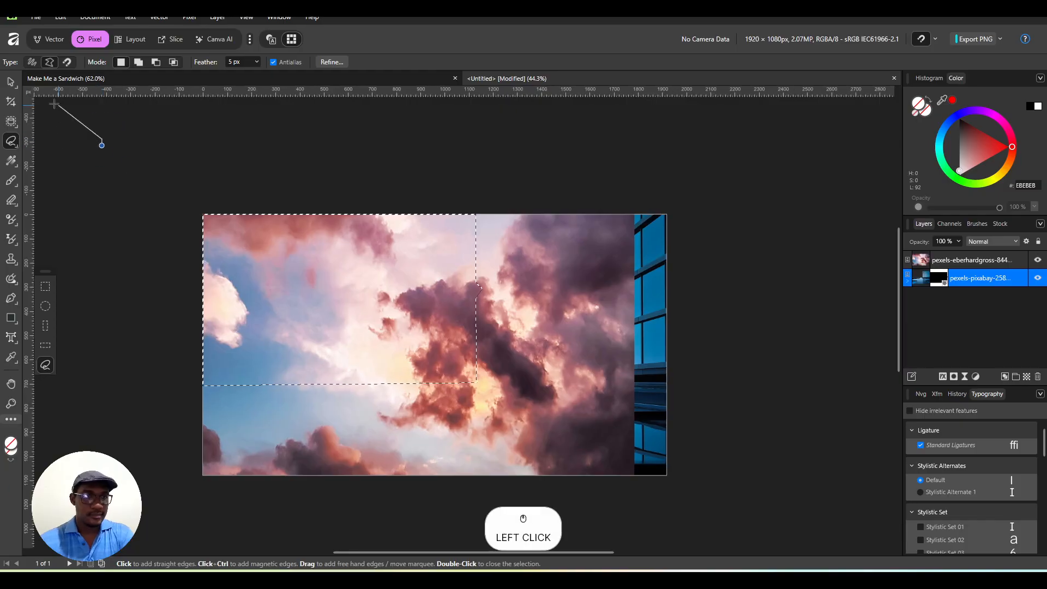
pyautogui.click(14, 86)
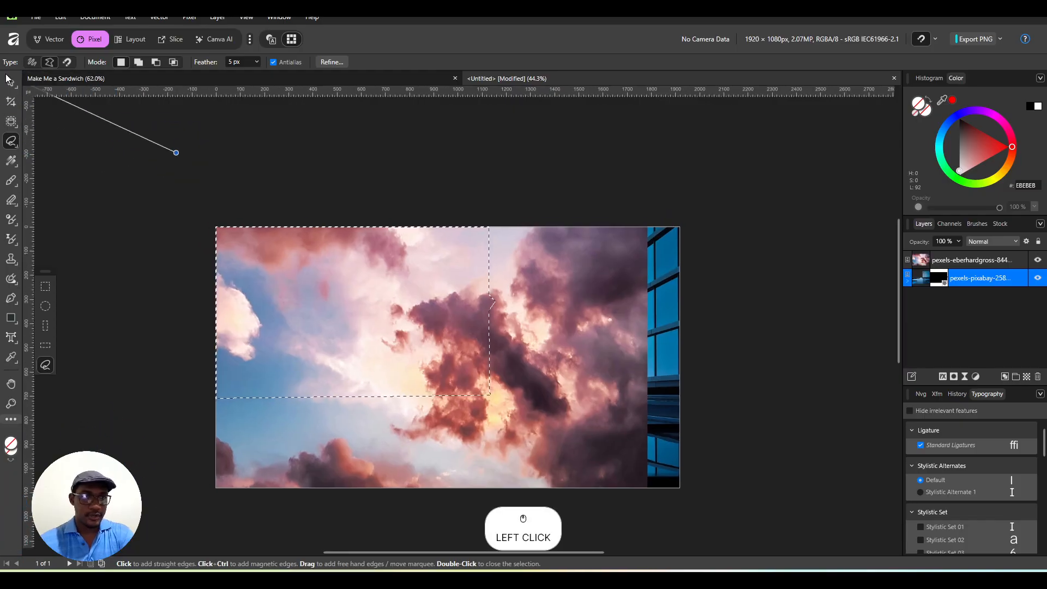
pyautogui.click(55, 79)
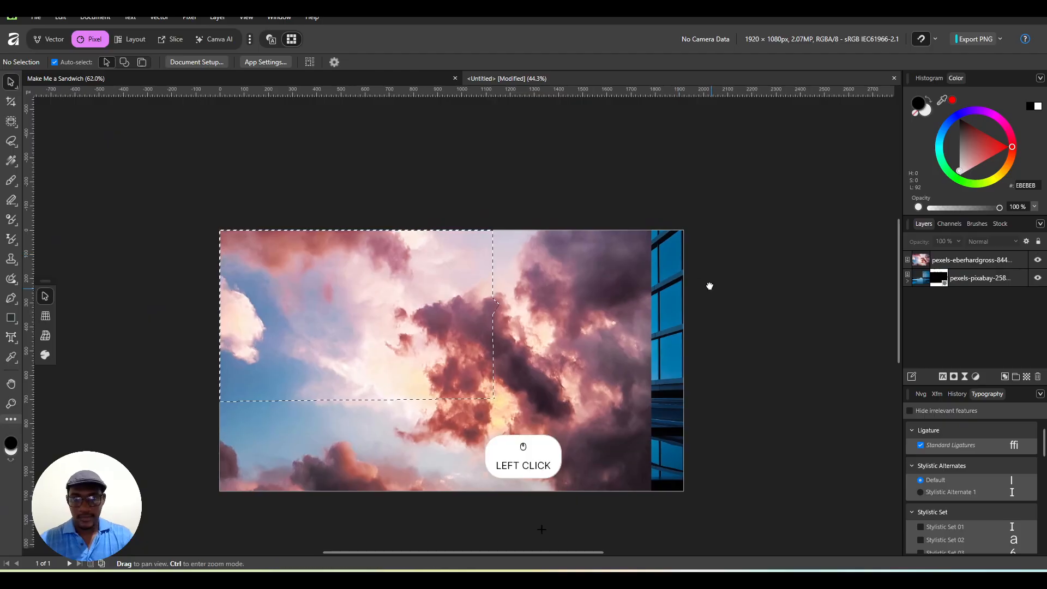
pyautogui.moveTo(708, 285); pyautogui.dragTo(706, 250)
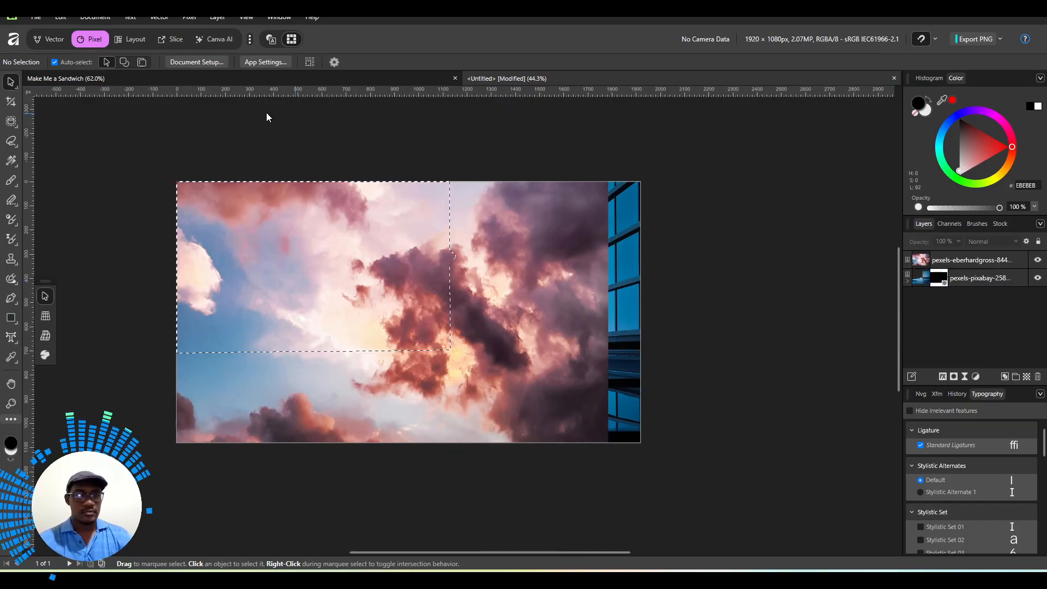
pyautogui.click(11, 140)
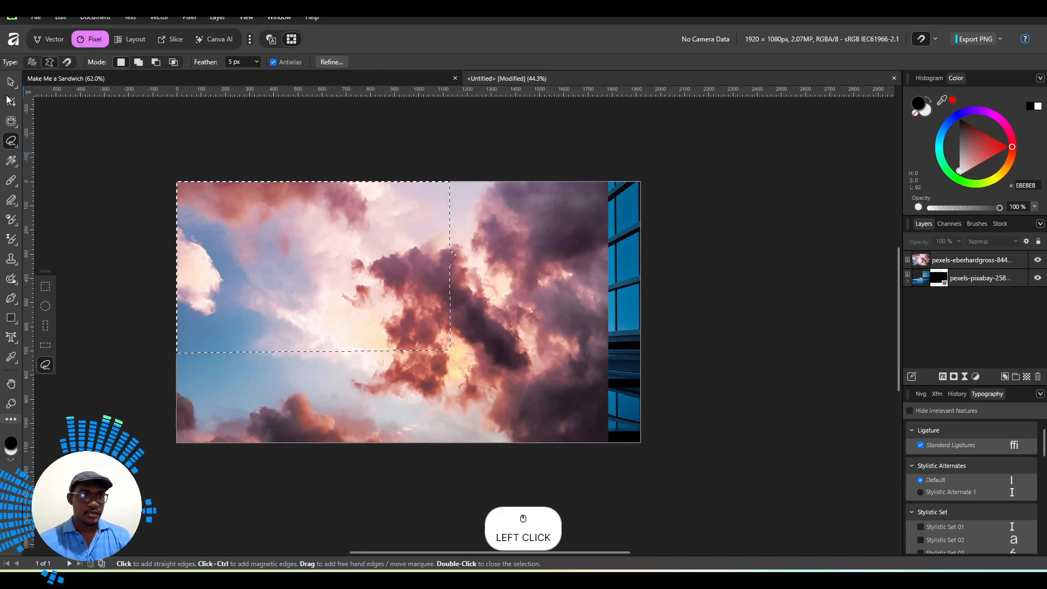
# Step: Clear the pixel selection and move the sky scraper layer above the sunset sky layer
pyautogui.click(10, 121)
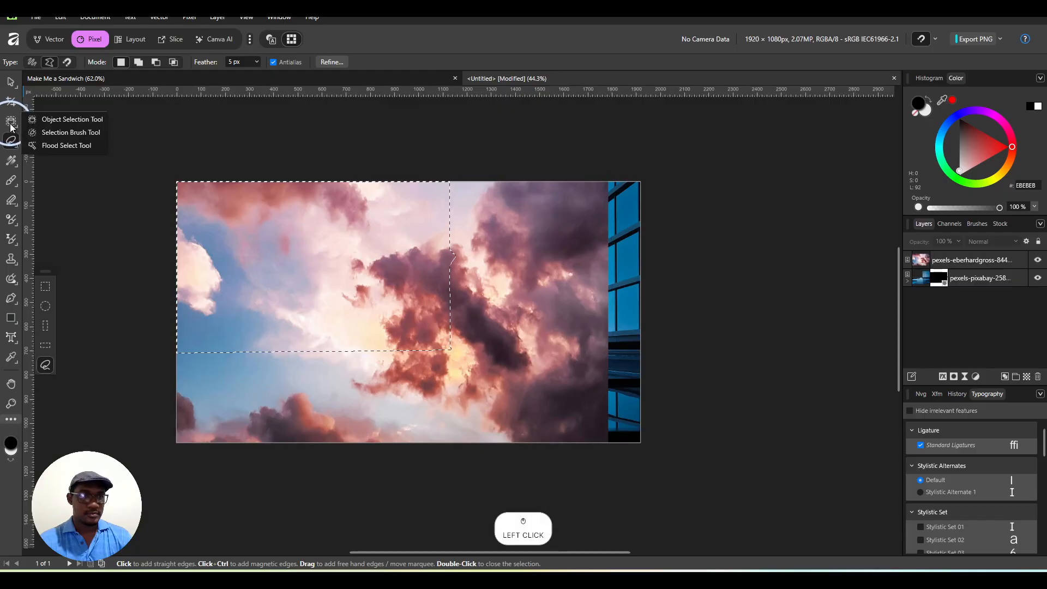
pyautogui.click(31, 116)
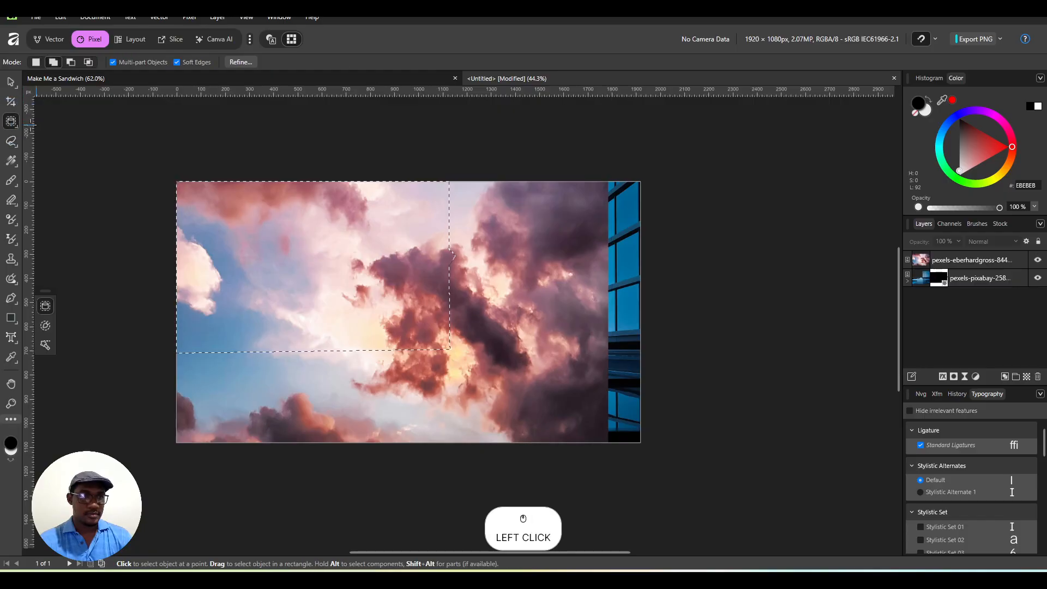
pyautogui.click(11, 140)
pyautogui.click(46, 141)
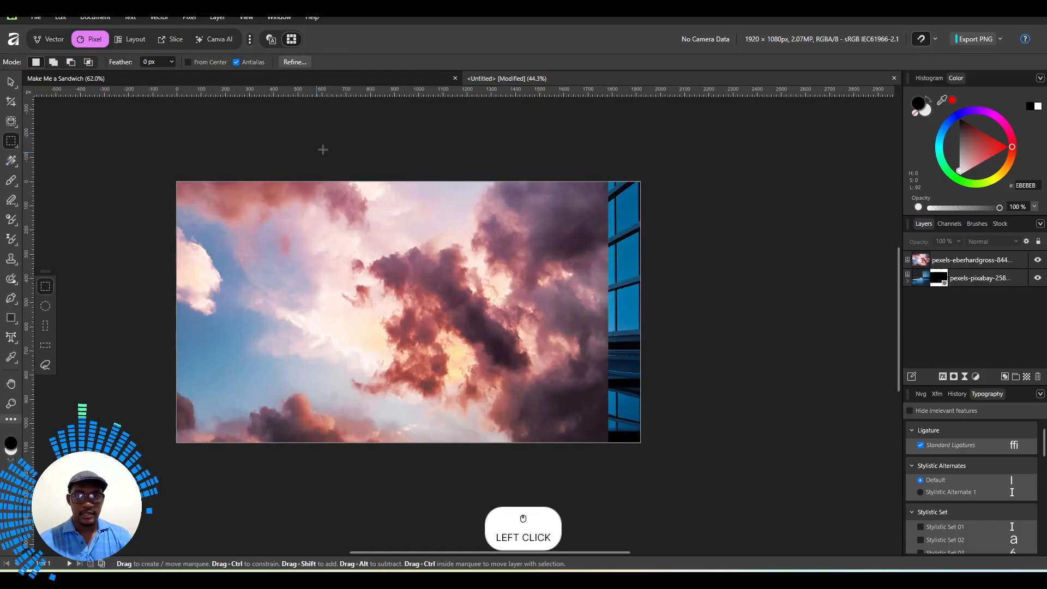
pyautogui.moveTo(978, 279); pyautogui.dragTo(974, 250)
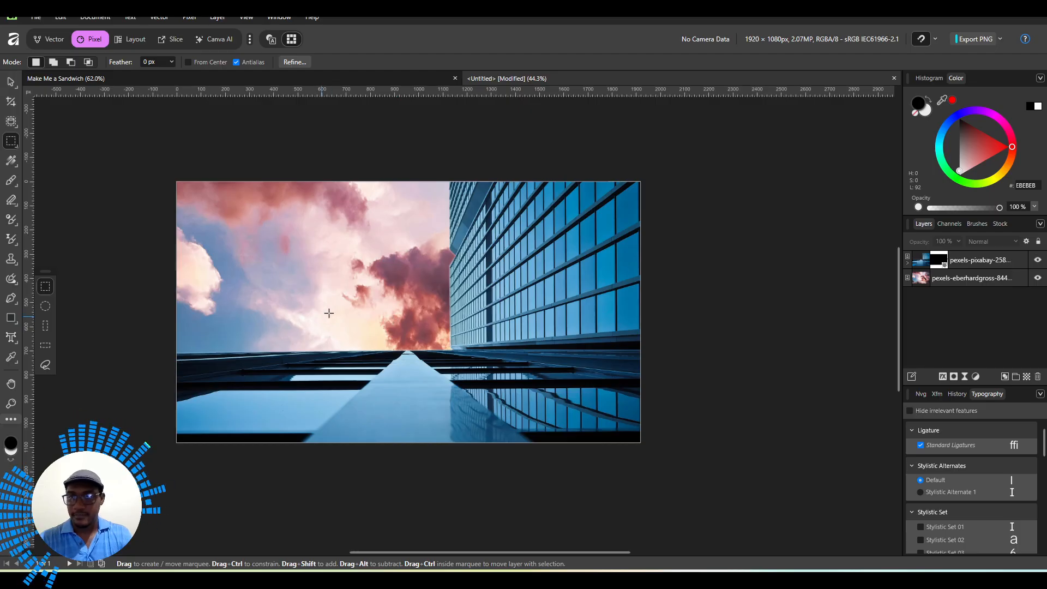
# Step: Check what each image contributes by hiding and reshowing the sky scraper layer and the sunset sky layer
pyautogui.click(1037, 261)
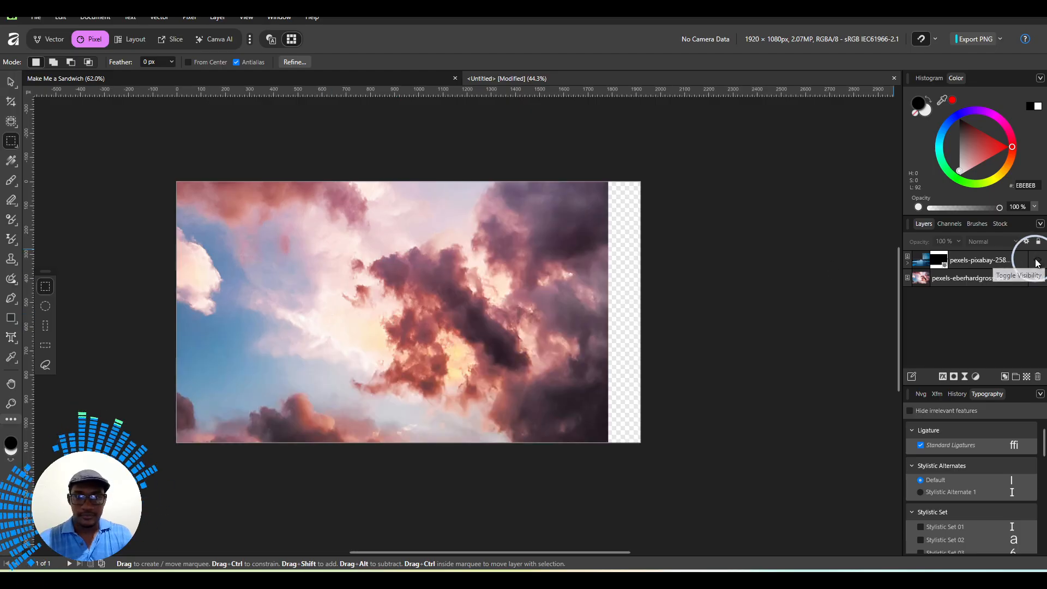
pyautogui.click(1037, 261)
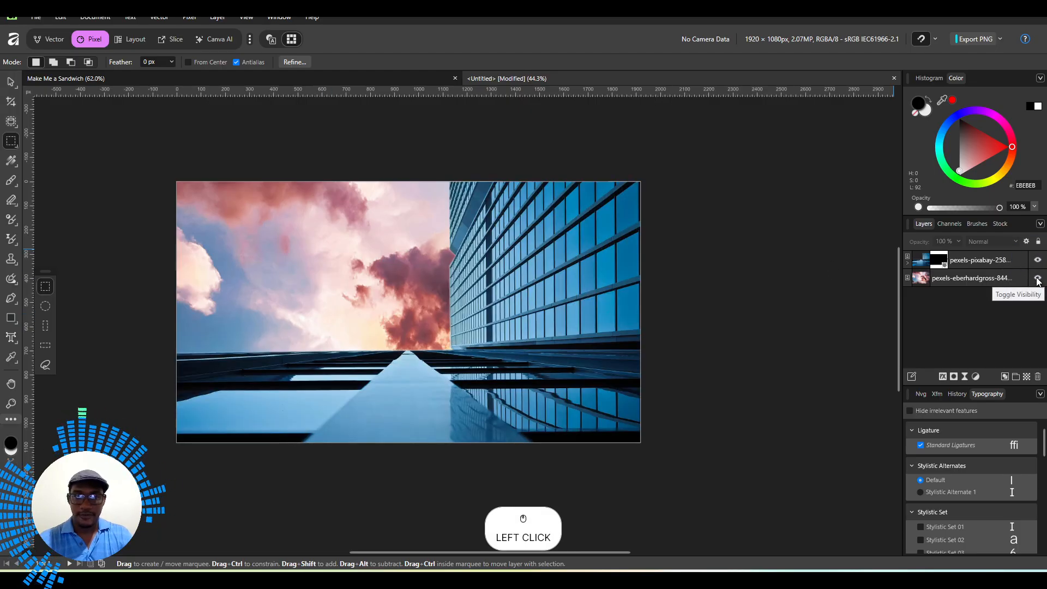
pyautogui.click(1038, 279)
pyautogui.click(1038, 279)
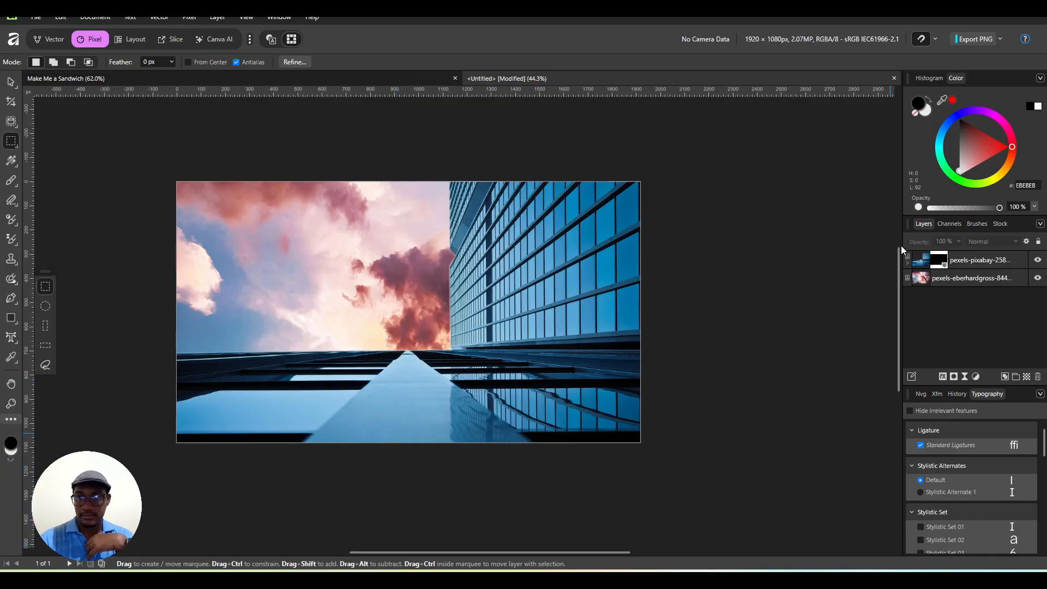
# Step: Add a Curves adjustment above the sky scraper layer and place a node near the middle of the master RGB curve
pyautogui.click(969, 263)
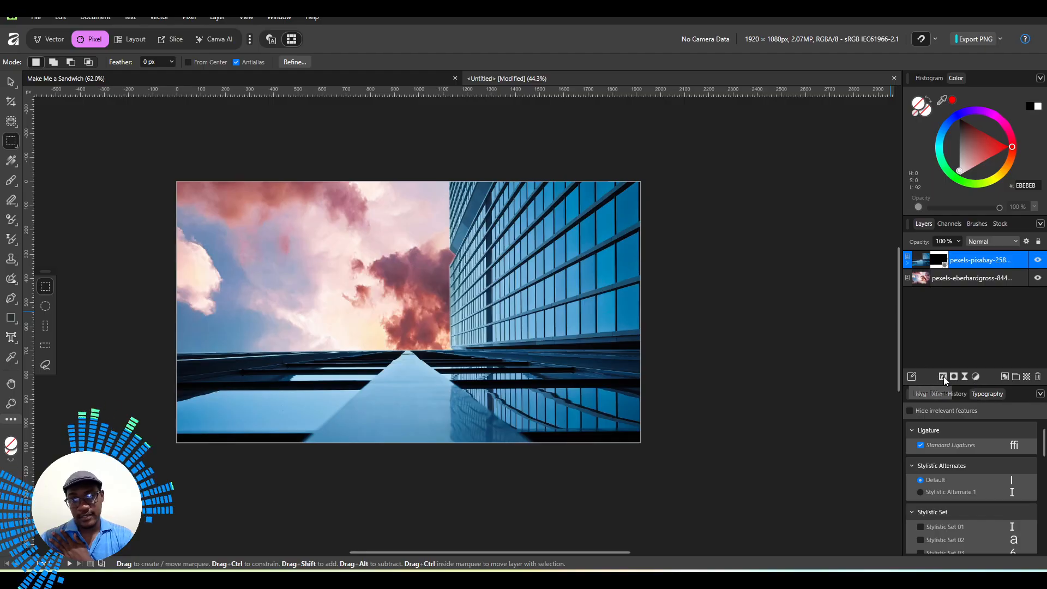
pyautogui.click(975, 377)
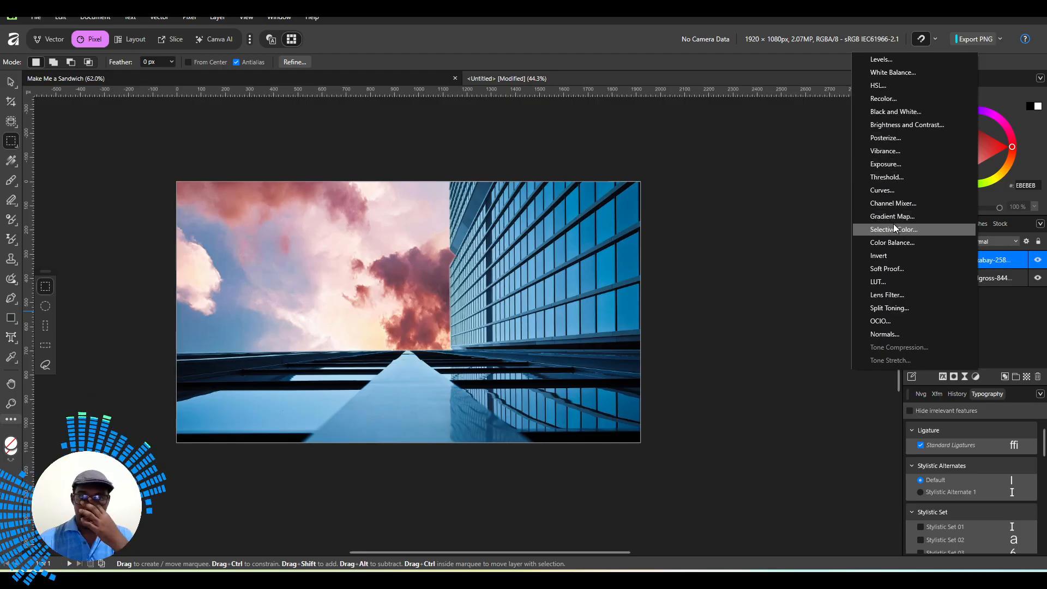
pyautogui.click(883, 190)
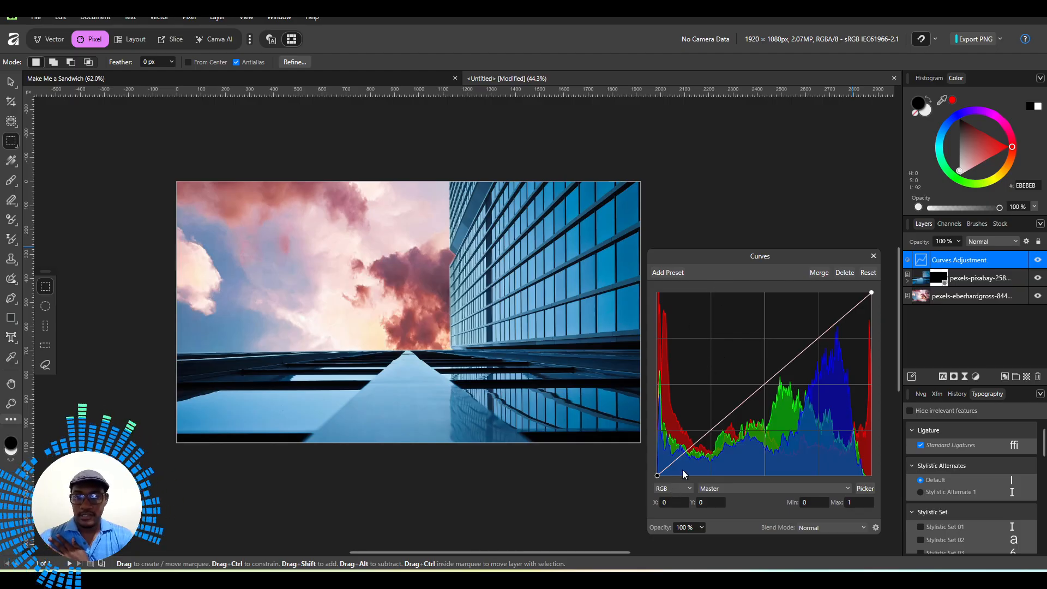
pyautogui.moveTo(767, 387)
pyautogui.mouseDown()
pyautogui.moveTo(731, 330)
pyautogui.moveTo(787, 404)
pyautogui.moveTo(735, 341)
pyautogui.moveTo(762, 410)
pyautogui.moveTo(748, 387)
pyautogui.moveTo(754, 404)
pyautogui.moveTo(764, 385)
pyautogui.mouseUp()
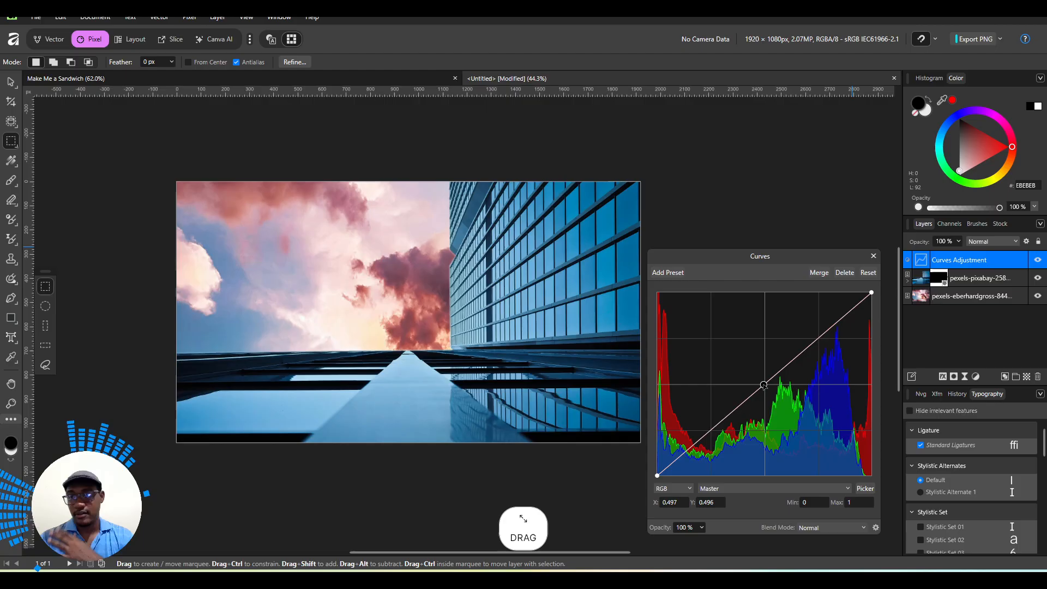
pyautogui.click(951, 223)
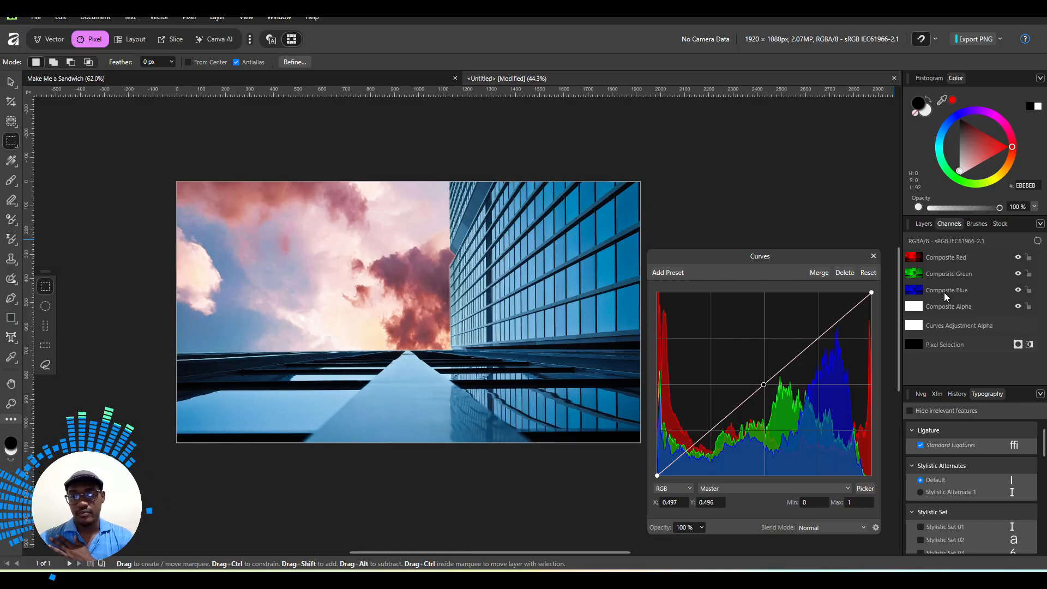
pyautogui.click(922, 224)
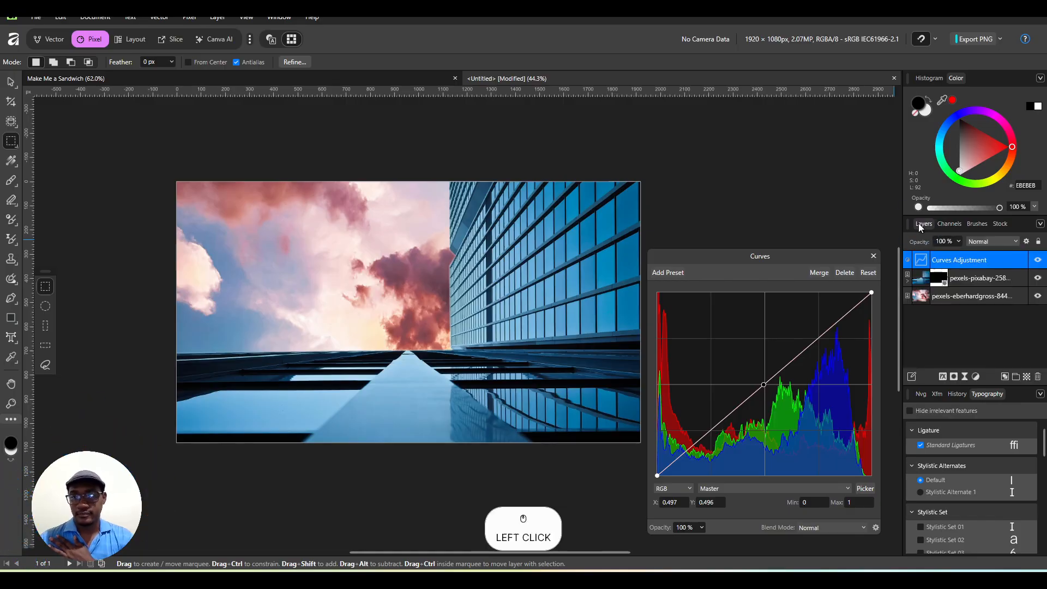
pyautogui.click(678, 486)
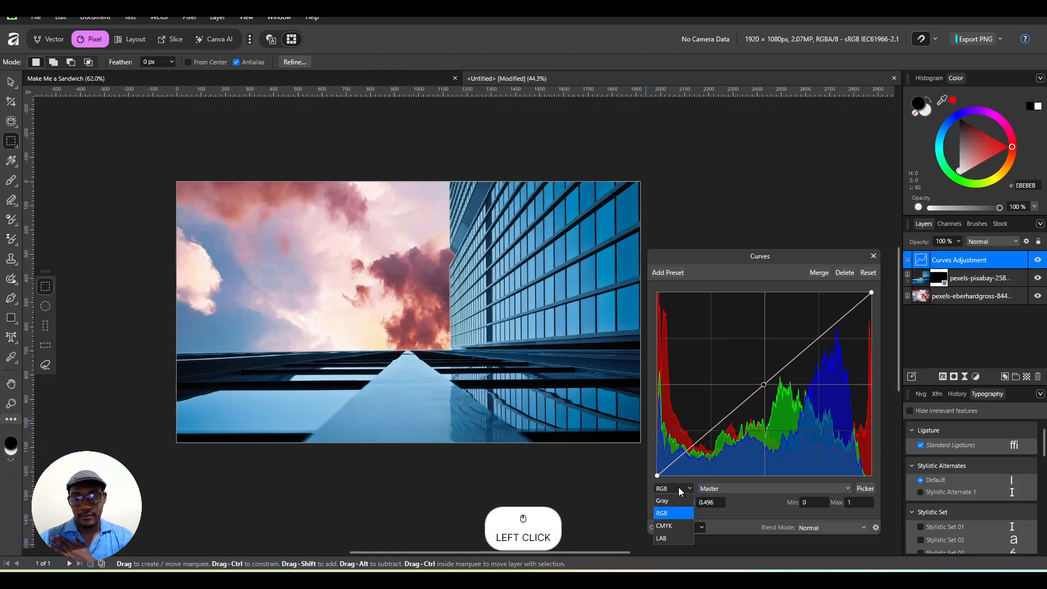
pyautogui.click(679, 486)
# Step: Raise the red channel of the Curves adjustment with a node at about X 0.354, Y 0.687
pyautogui.click(747, 488)
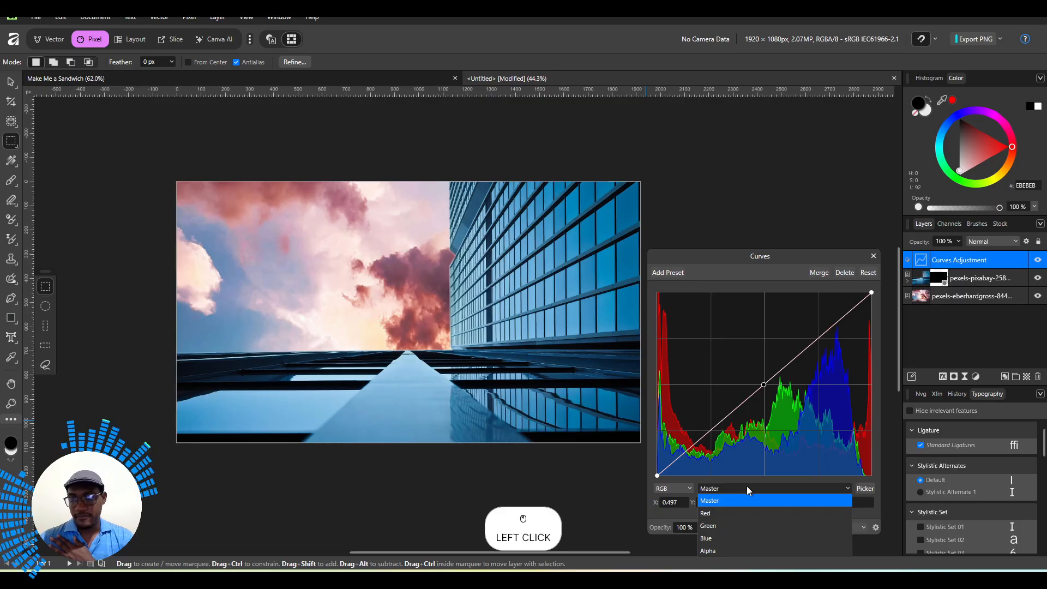
pyautogui.click(714, 514)
pyautogui.moveTo(764, 387); pyautogui.dragTo(733, 350)
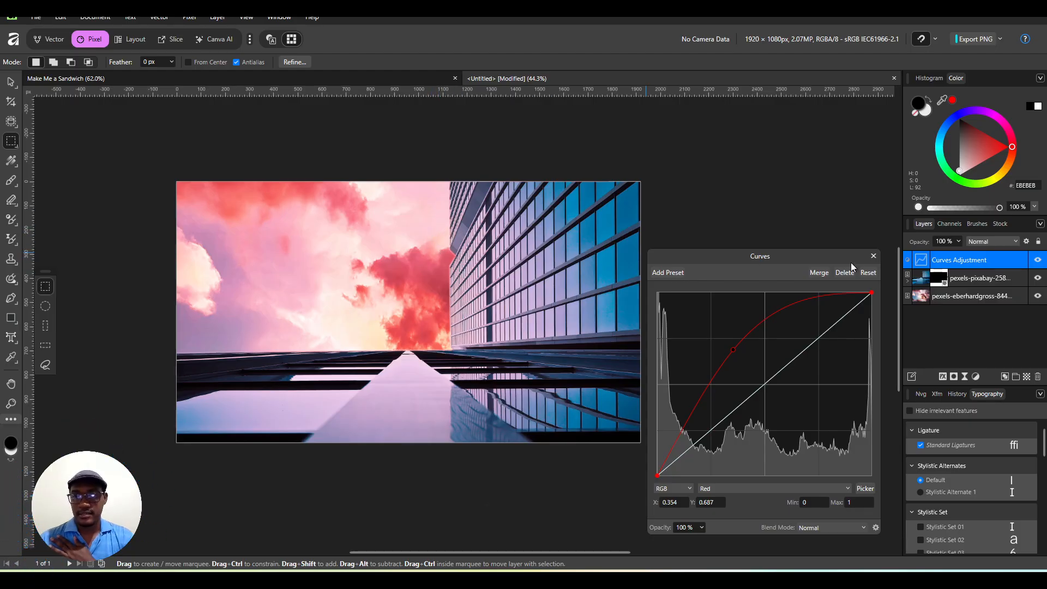
pyautogui.click(874, 255)
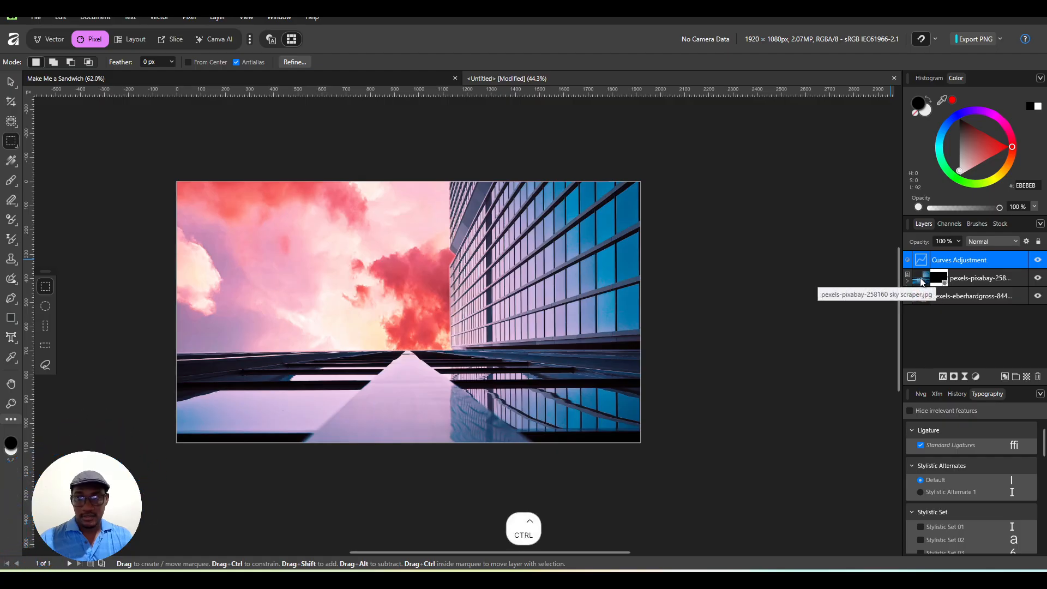
# Step: Load the sky scraper layer's outline as a selection and use it to mask the Curves adjustment
pyautogui.keyDown('ctrl'); pyautogui.click(921, 282); pyautogui.keyUp('ctrl')
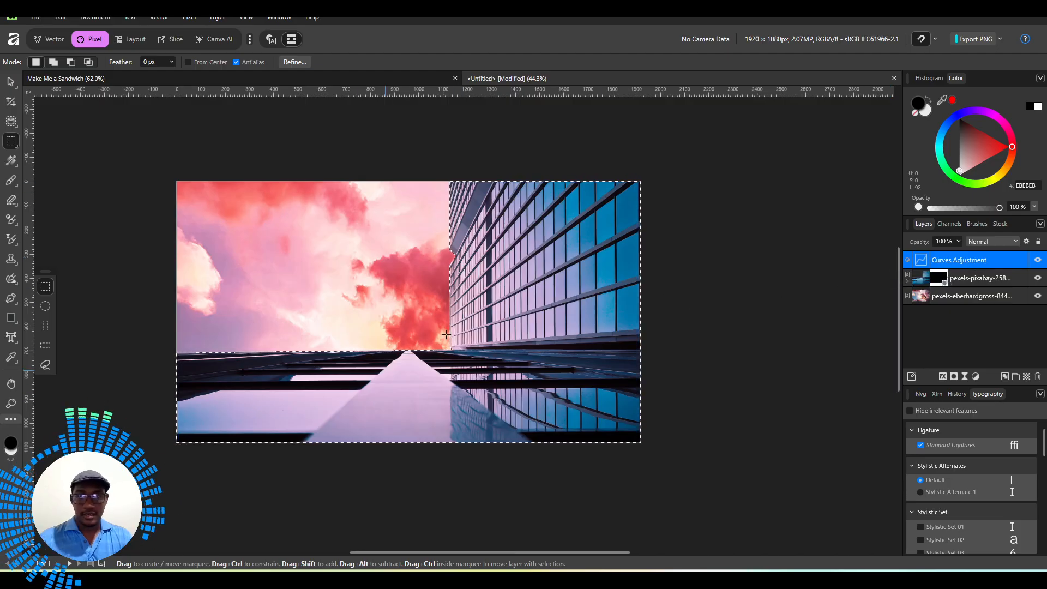
pyautogui.click(954, 377)
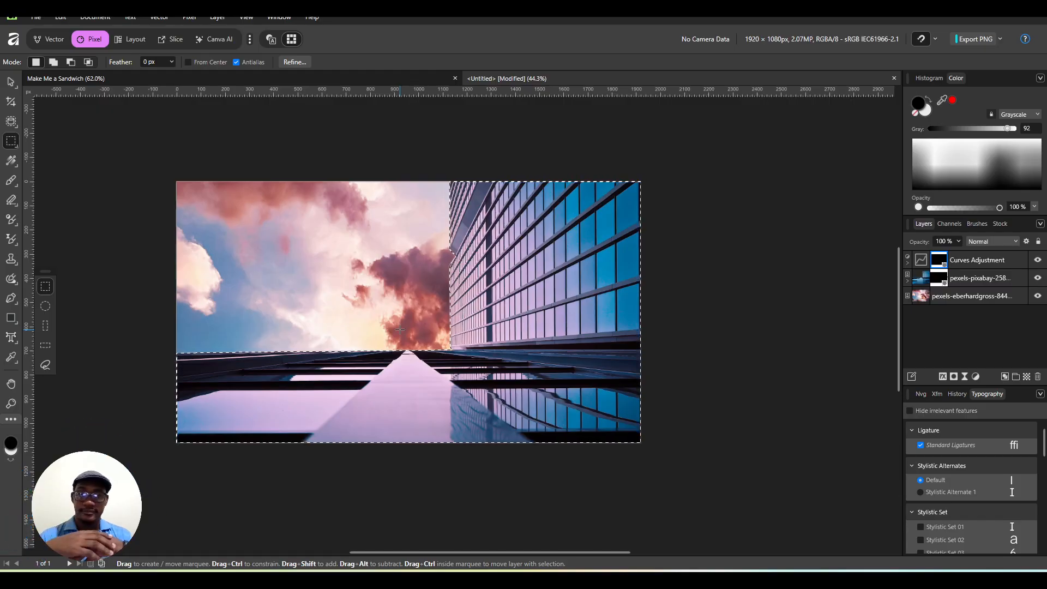
# Step: Strengthen the red channel in the masked Curves adjustment by moving its node to about X 0.211
pyautogui.click(964, 260)
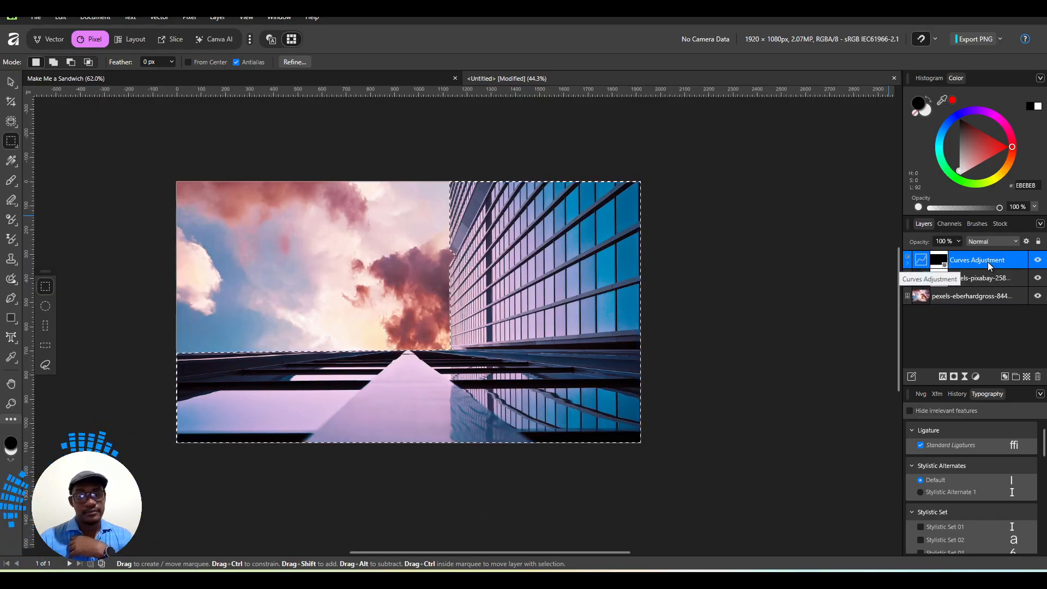
pyautogui.click(922, 260)
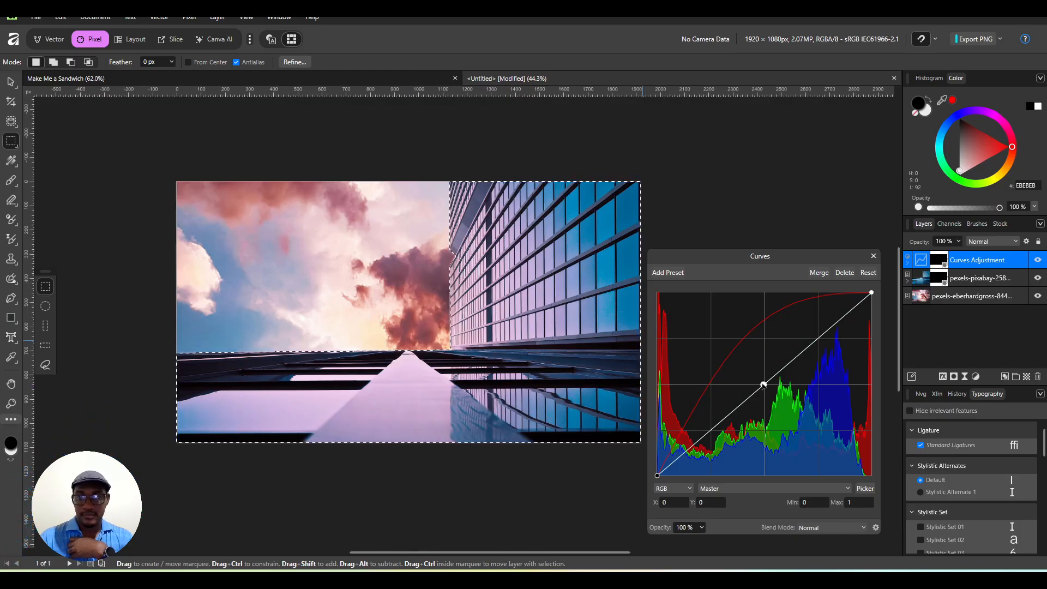
pyautogui.click(725, 488)
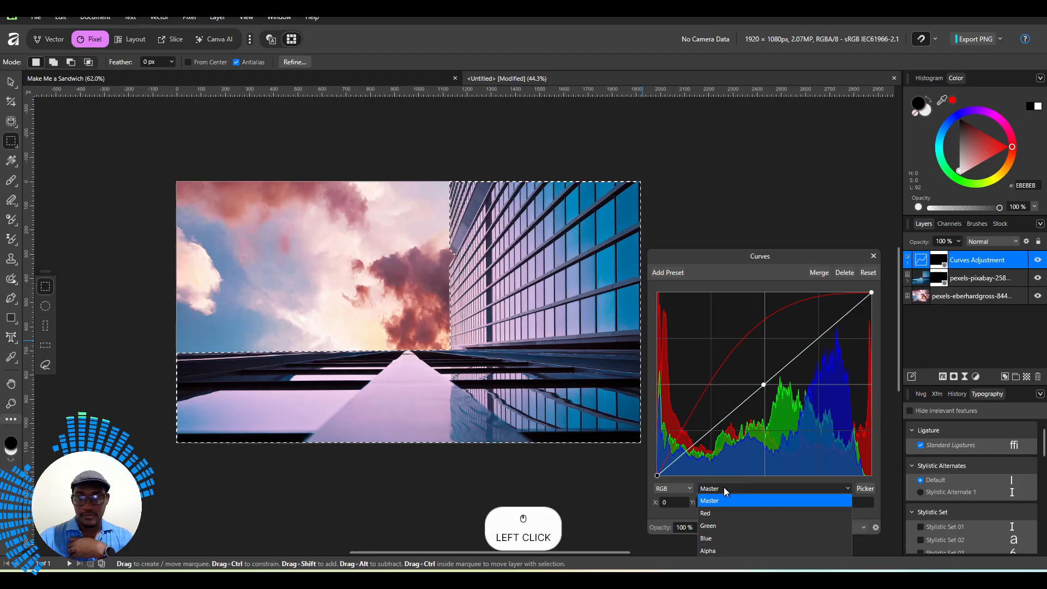
pyautogui.click(710, 513)
pyautogui.click(732, 351)
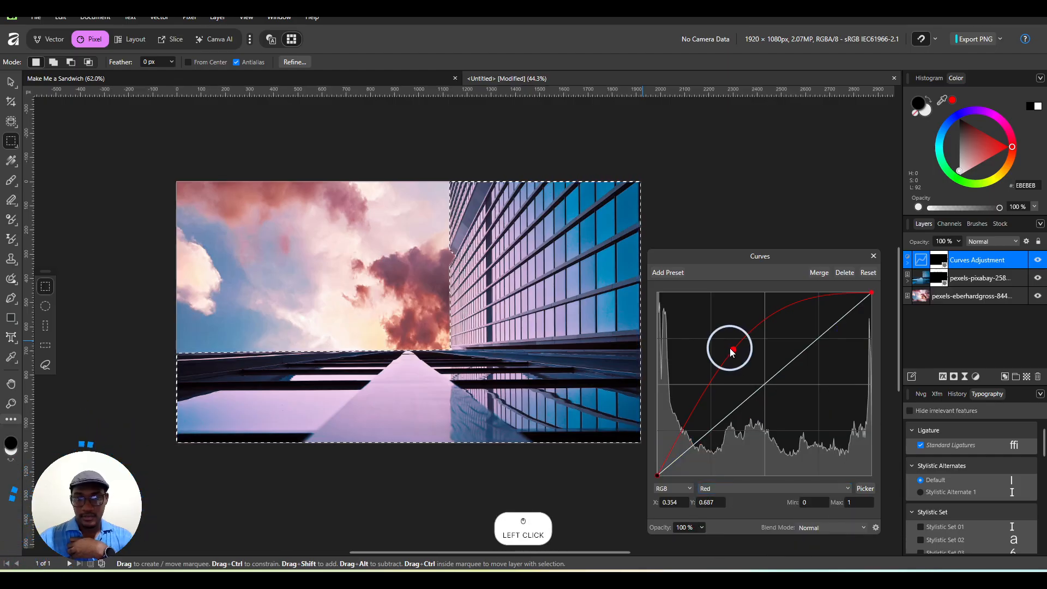
pyautogui.moveTo(731, 350); pyautogui.dragTo(702, 375)
# Step: Lower the green channel curve with a node at about X 0.527, Y 0.434, and clear the pixel selection
pyautogui.click(715, 489)
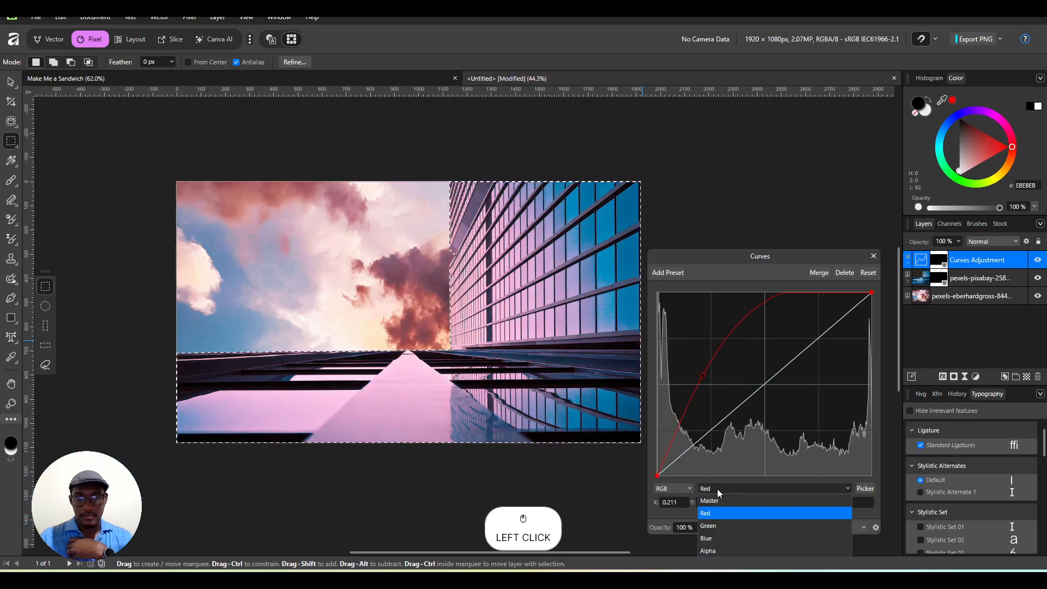
pyautogui.click(710, 526)
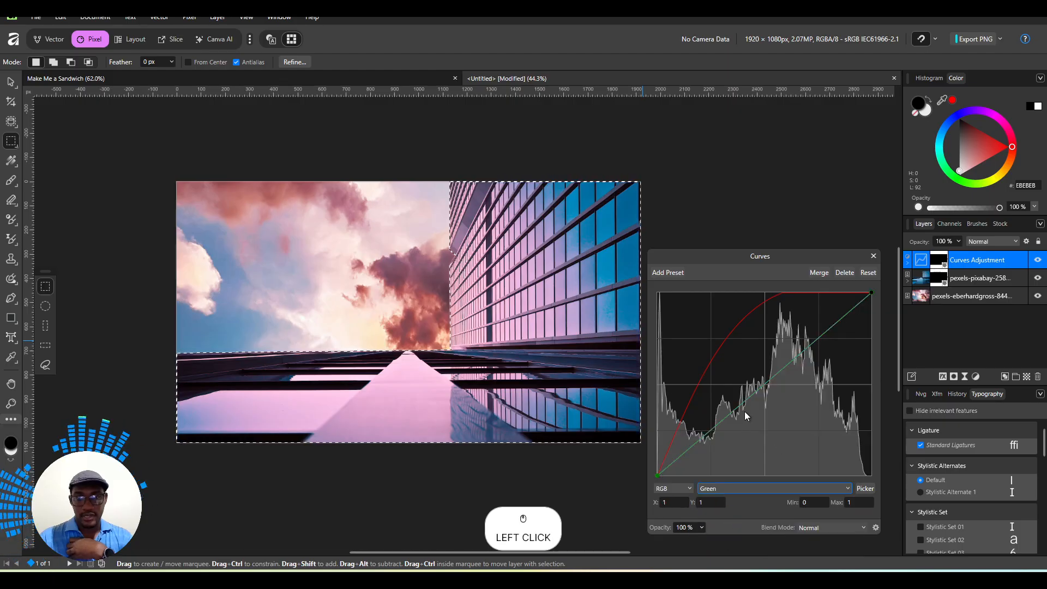
pyautogui.moveTo(771, 379)
pyautogui.mouseDown()
pyautogui.moveTo(765, 355)
pyautogui.moveTo(761, 368)
pyautogui.moveTo(787, 394)
pyautogui.moveTo(770, 396)
pyautogui.mouseUp()
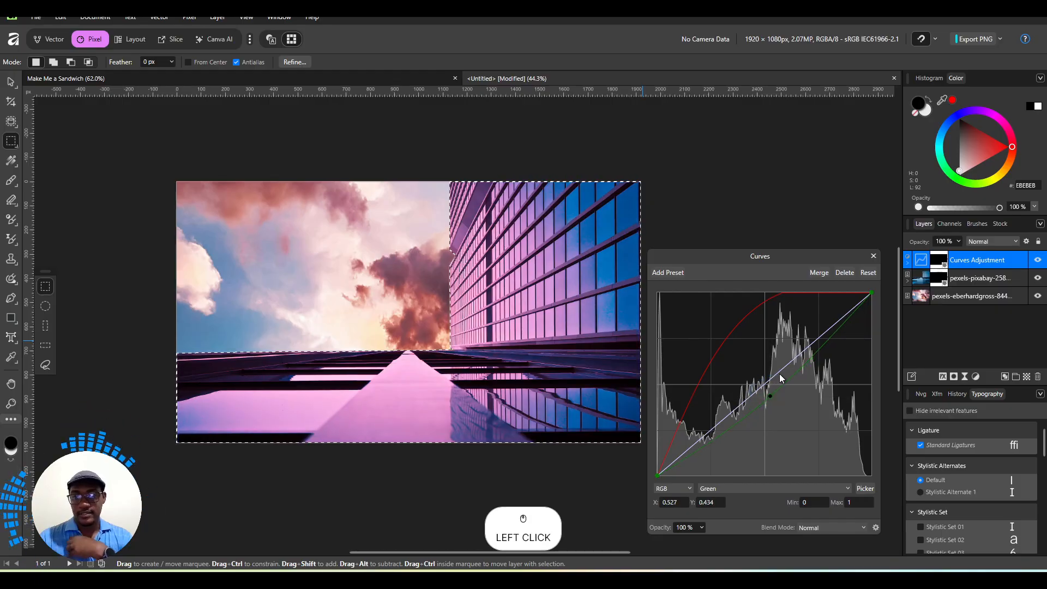
pyautogui.click(874, 255)
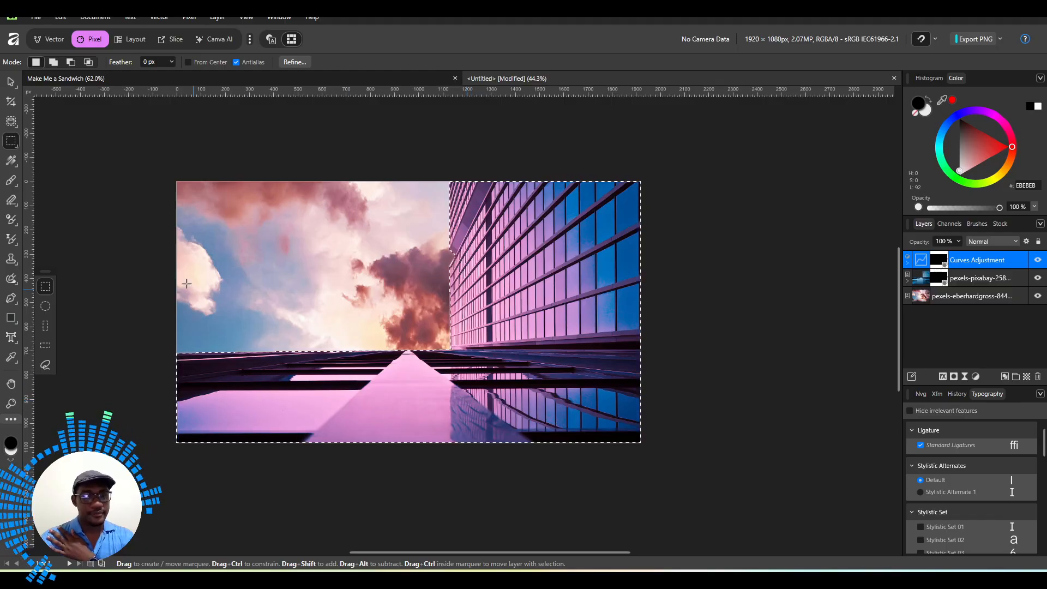
pyautogui.click(12, 141)
pyautogui.click(117, 154)
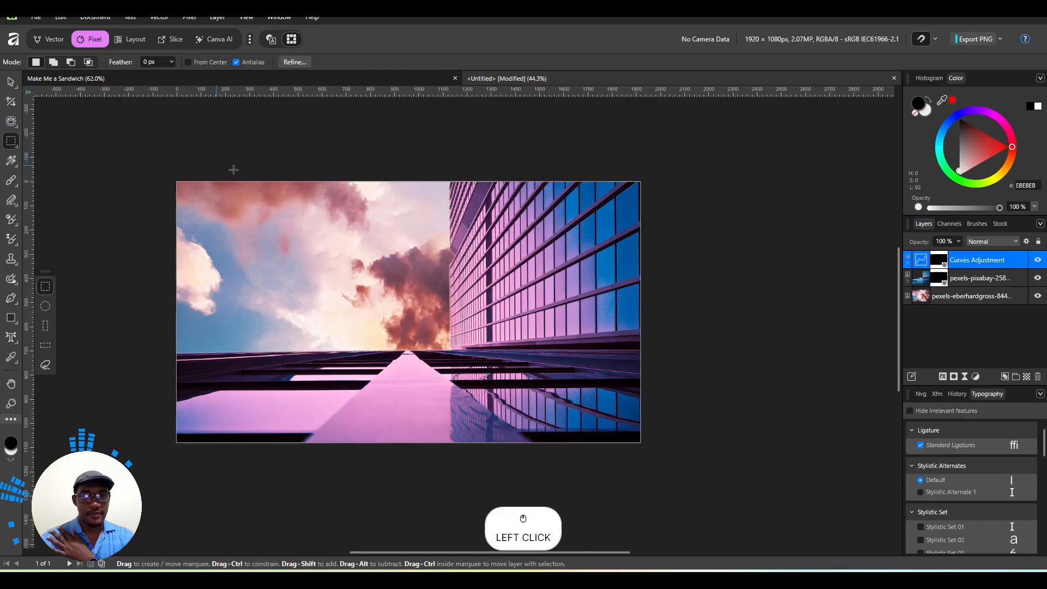
# Step: Lower the blue channel of the Curves adjustment with a node at about X 0.525, Y 0.332
pyautogui.click(927, 260)
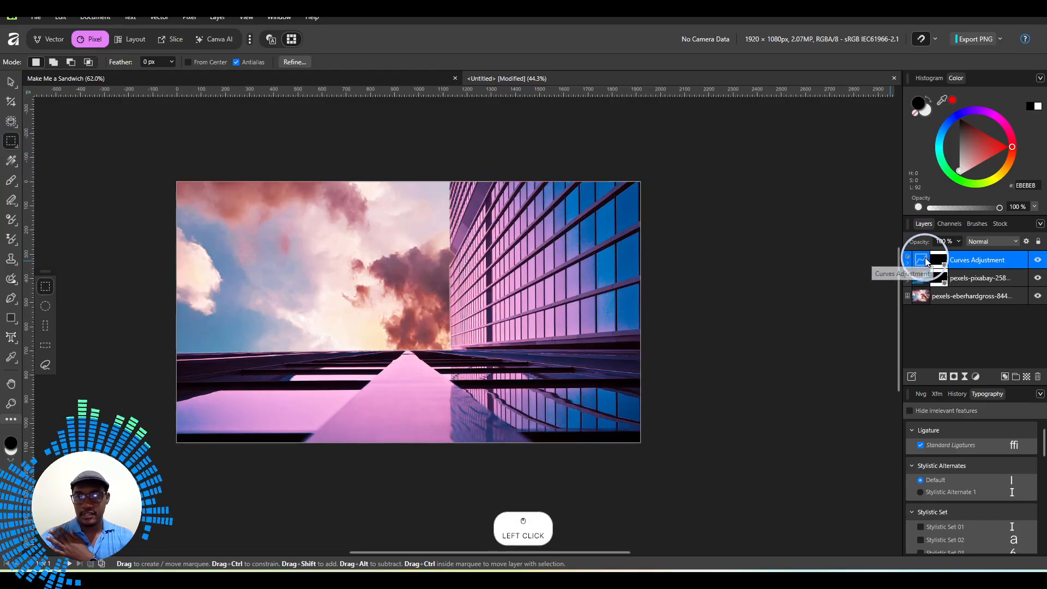
pyautogui.click(712, 489)
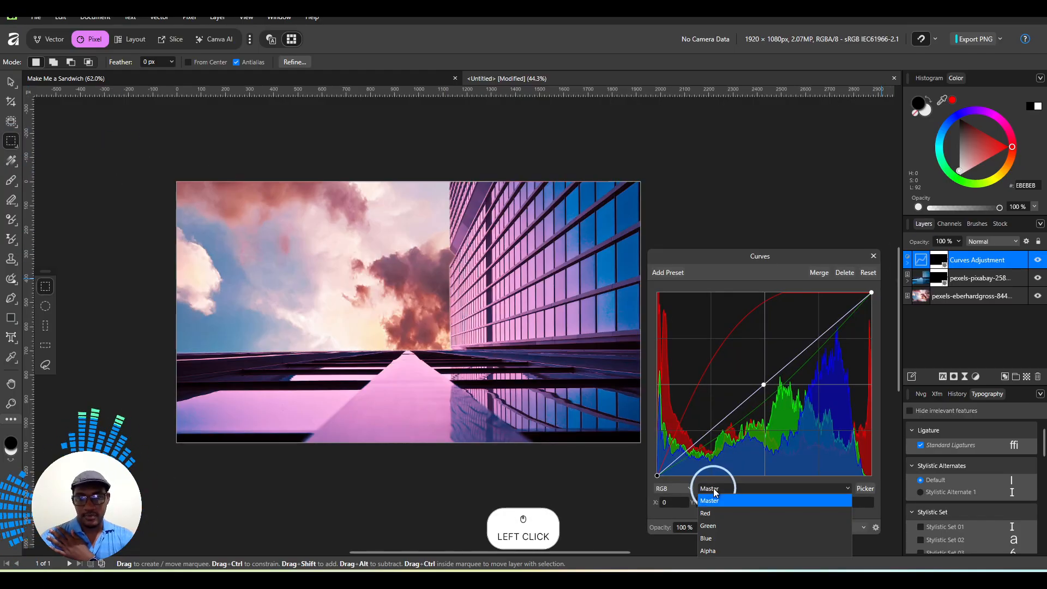
pyautogui.click(715, 538)
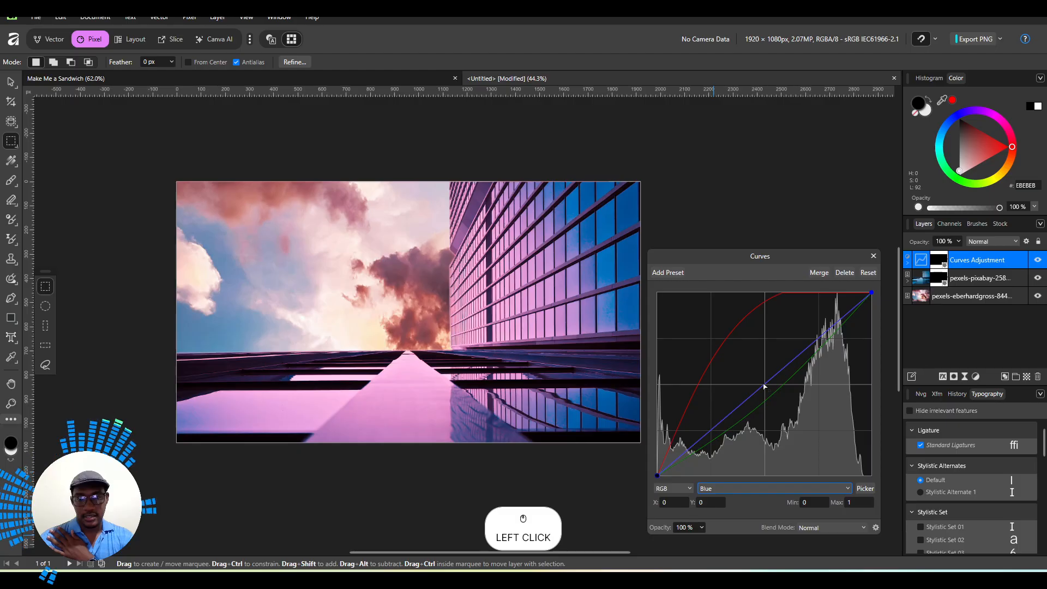
pyautogui.moveTo(764, 386); pyautogui.dragTo(770, 415)
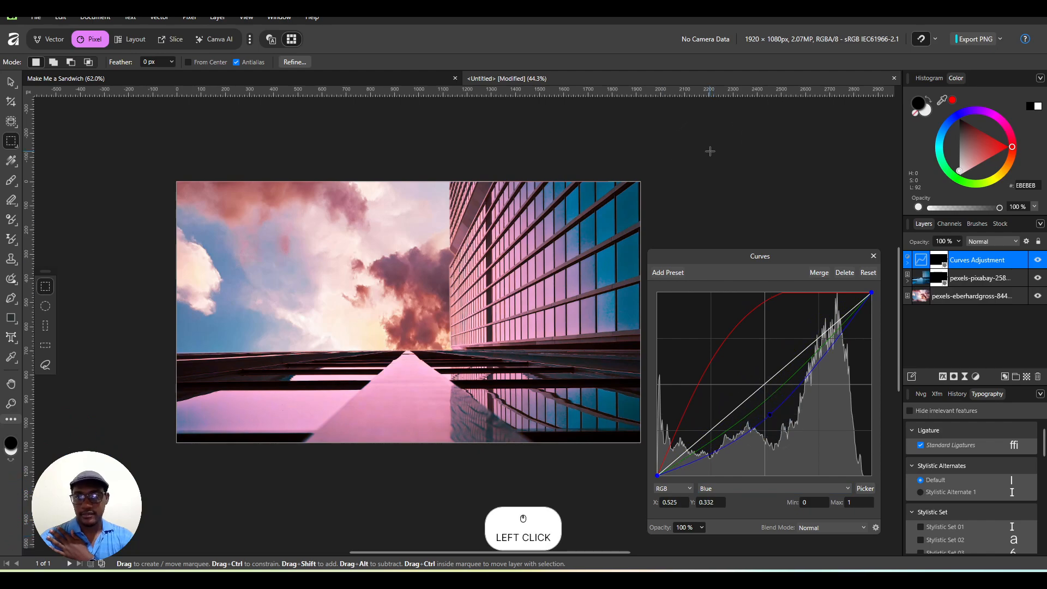
pyautogui.click(874, 256)
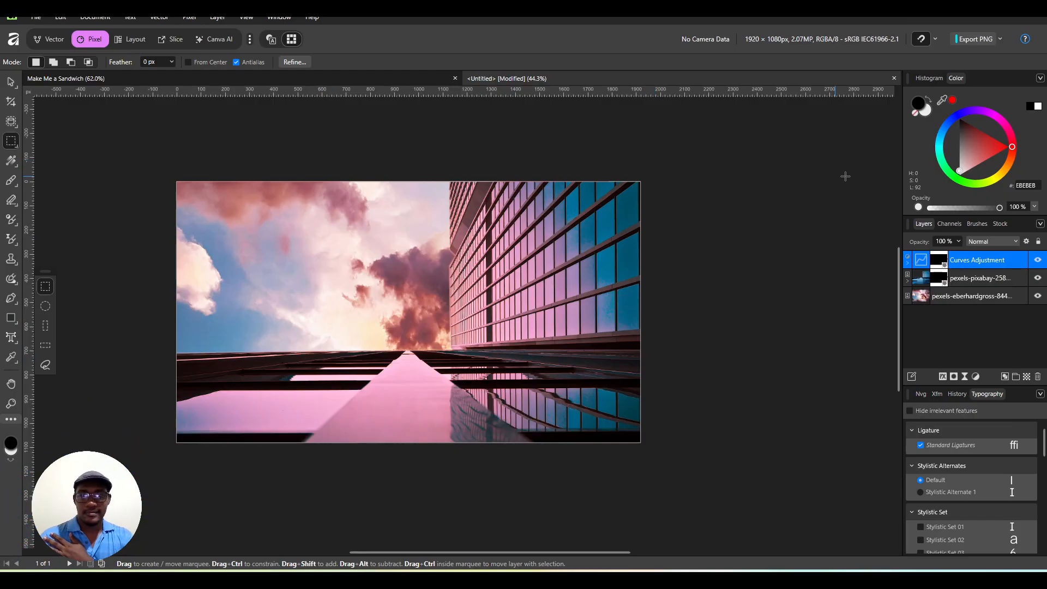
# Step: Create a new 1920 × 1080 px document from the FHD 1080p preset
pyautogui.click(948, 296)
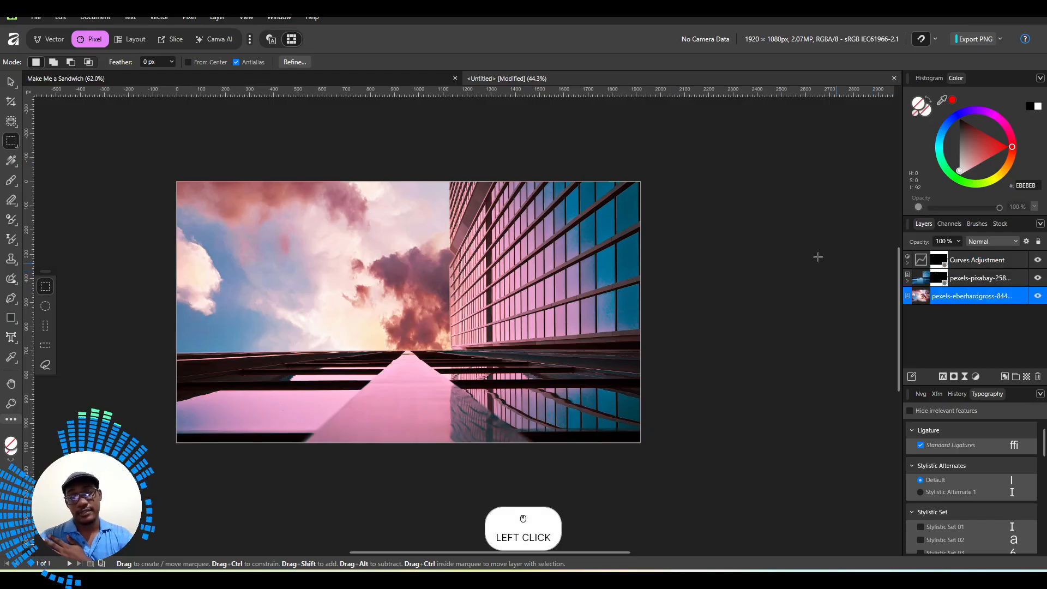
pyautogui.click(36, 17)
pyautogui.click(32, 45)
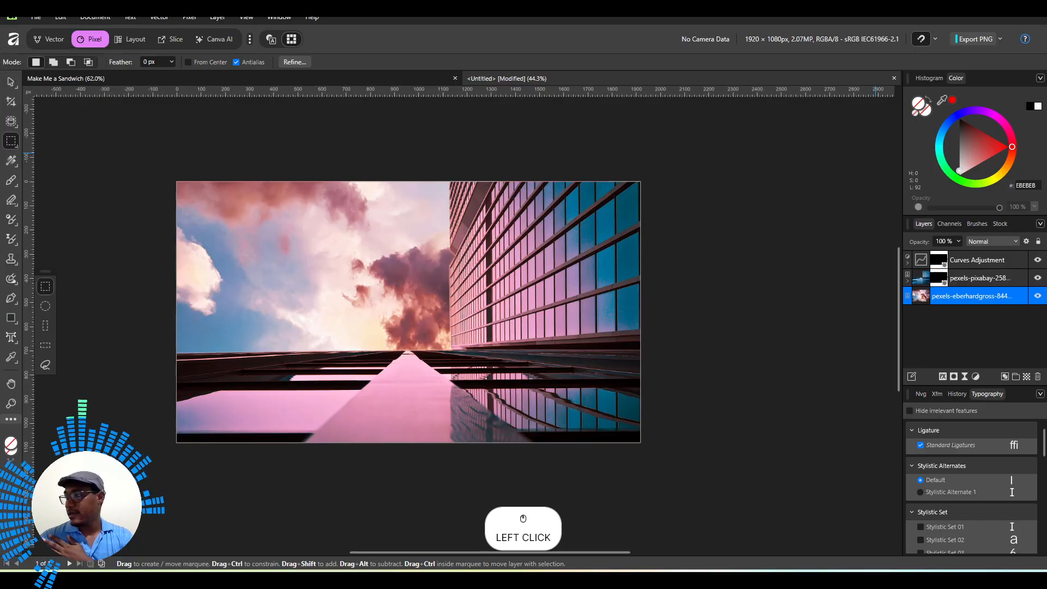
pyautogui.moveTo(1046, 97); pyautogui.dragTo(654, 17)
pyautogui.scroll(-10, 276, 330)
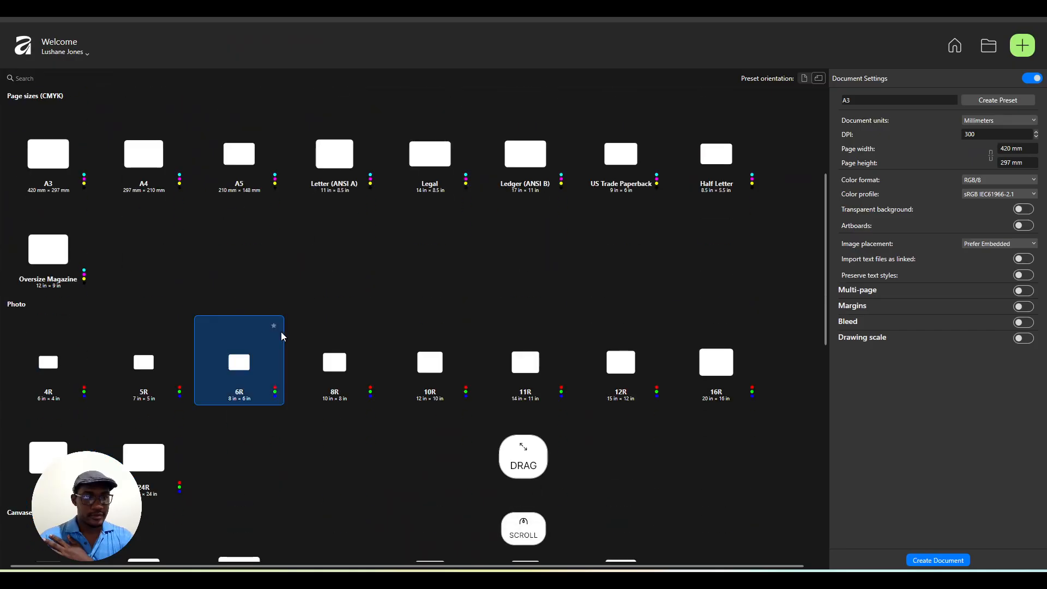
pyautogui.scroll(-1, 276, 342)
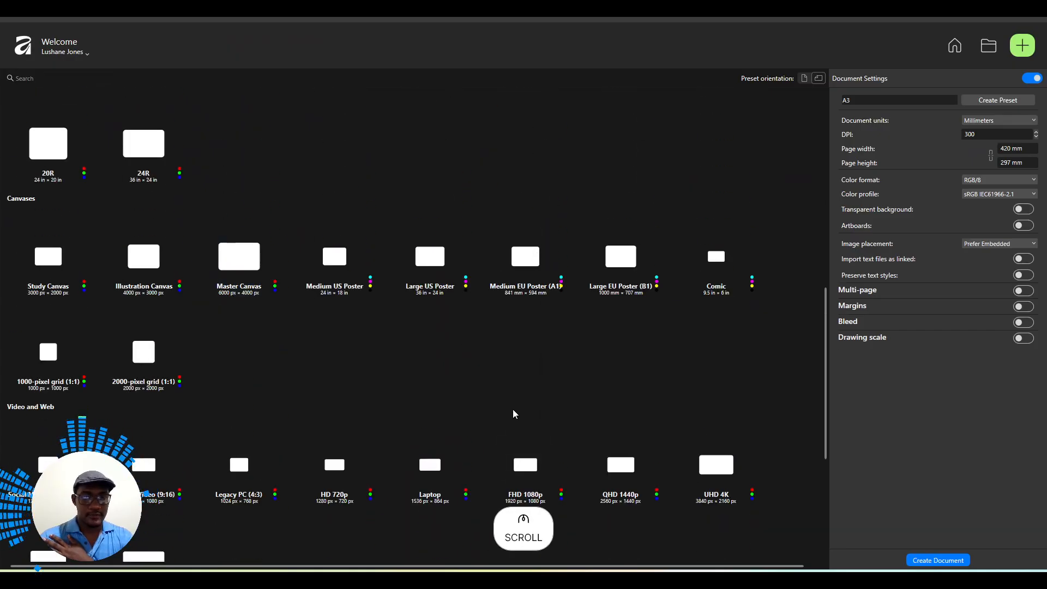
pyautogui.click(521, 461)
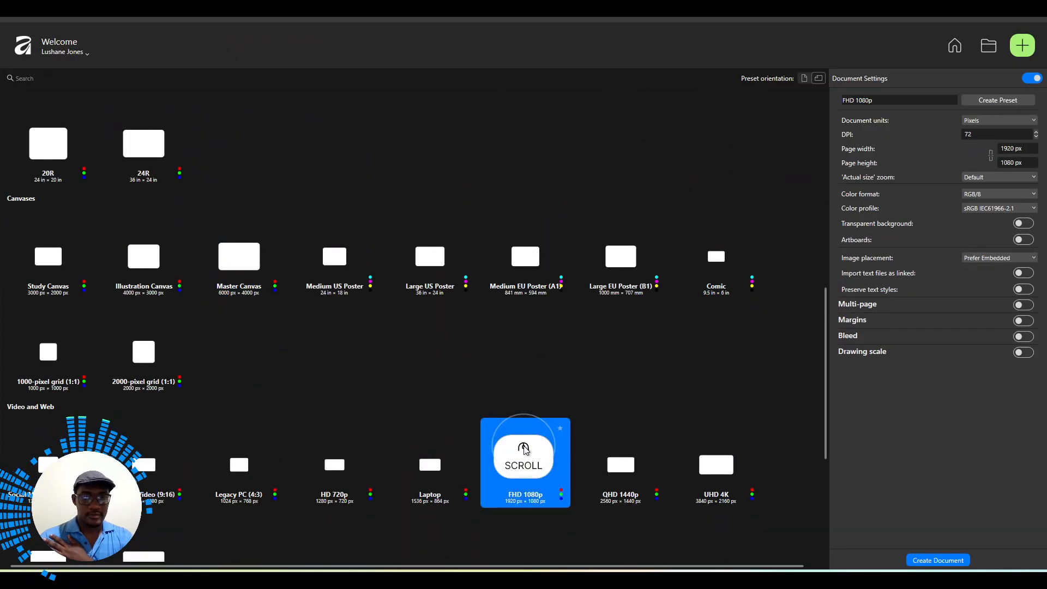
pyautogui.click(932, 561)
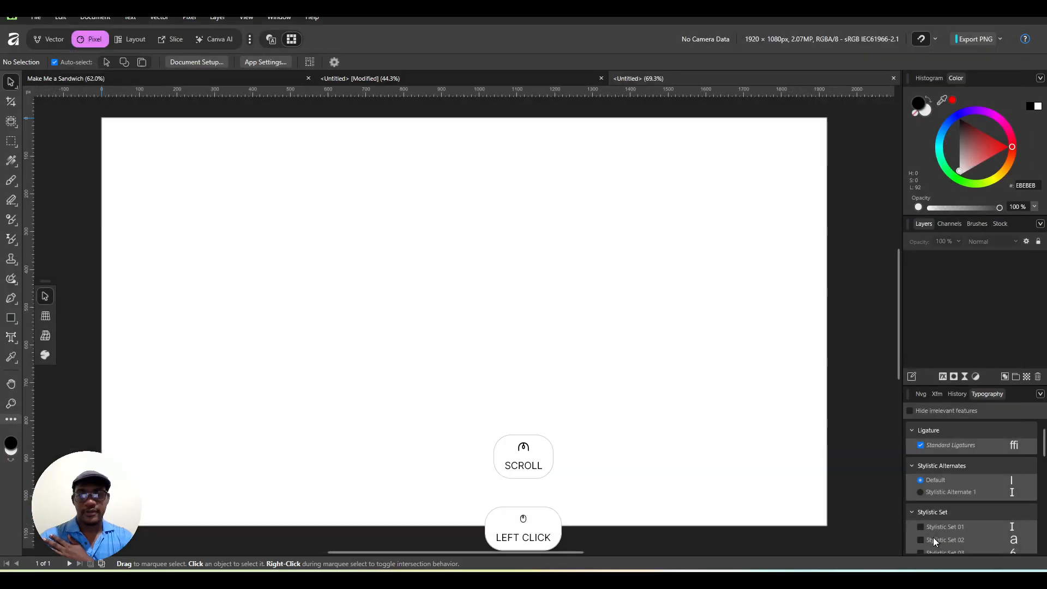
# Step: Place the milky way and mountains photos from the Composition Blend folder into the new document
pyautogui.click(181, 569)
pyautogui.click(250, 214)
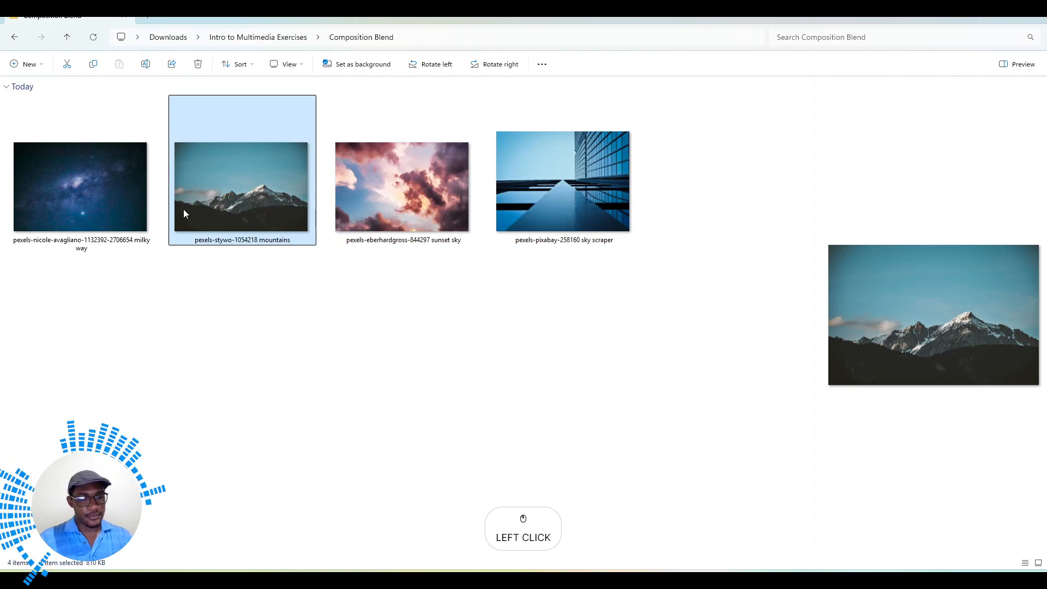
pyautogui.keyDown('ctrl'); pyautogui.click(136, 197); pyautogui.keyUp('ctrl')
pyautogui.moveTo(244, 174); pyautogui.dragTo(453, 312)
pyautogui.hotkey('alt', 'Tab')
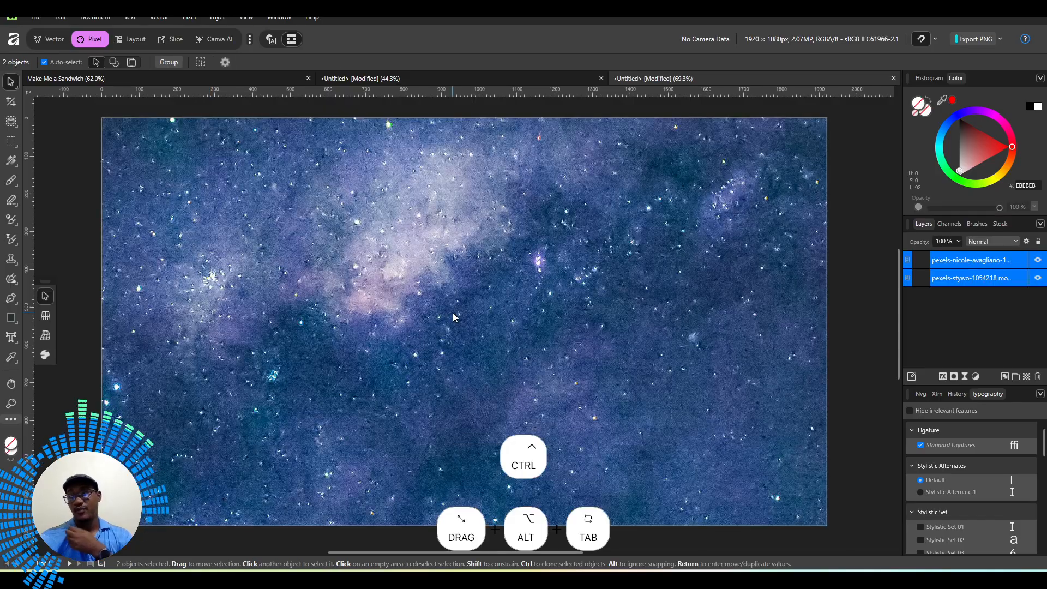
# Step: Align both photos with the page's upper-left corner and scale them together to fill the 1920 × 1080 px page
pyautogui.keyDown('ctrl'); pyautogui.scroll(-4, 505, 228); pyautogui.keyUp('ctrl')
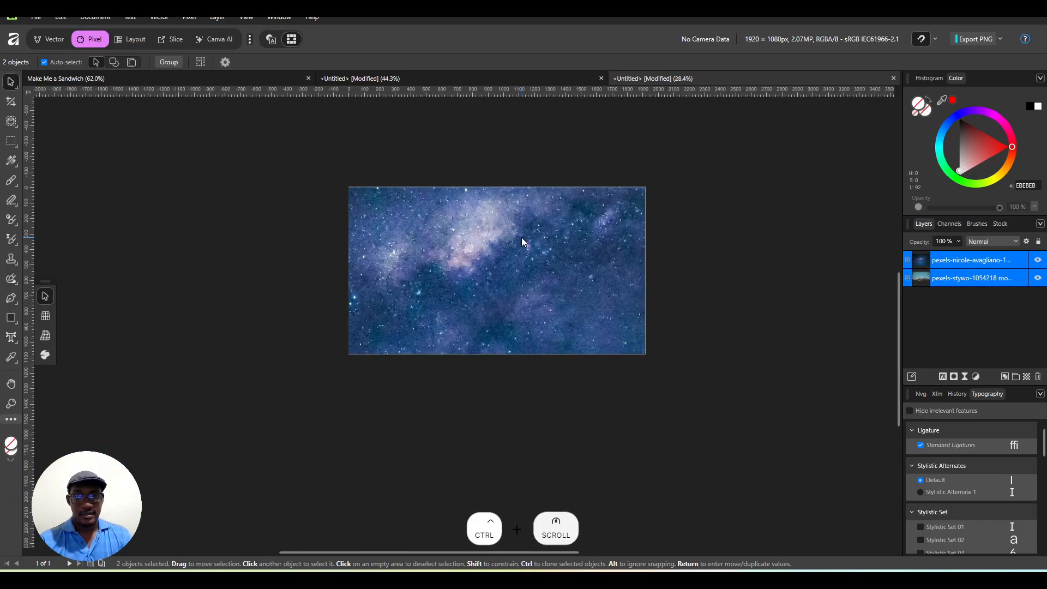
pyautogui.click(483, 234)
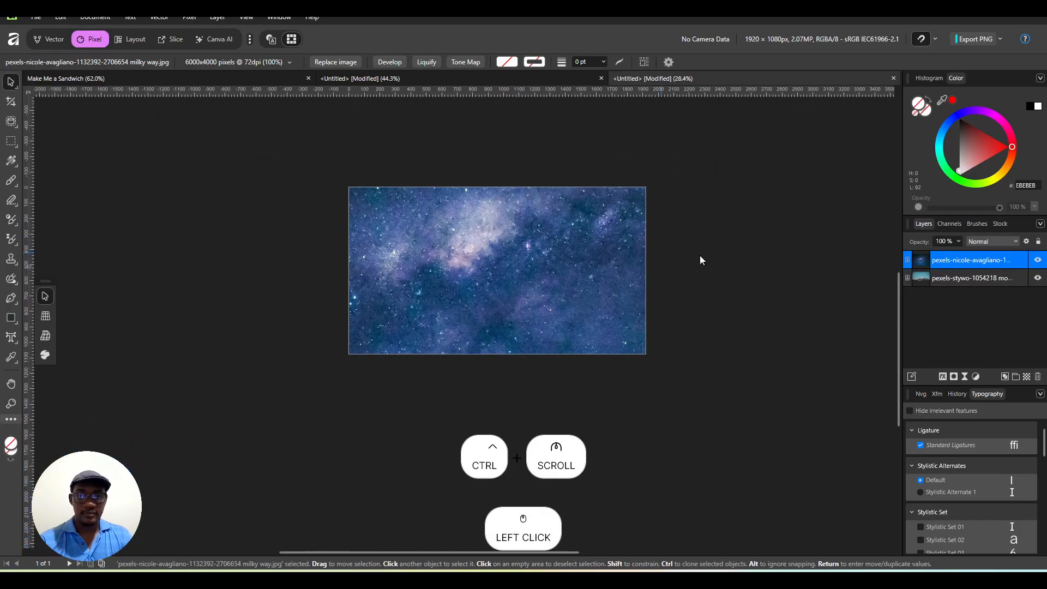
pyautogui.click(951, 278)
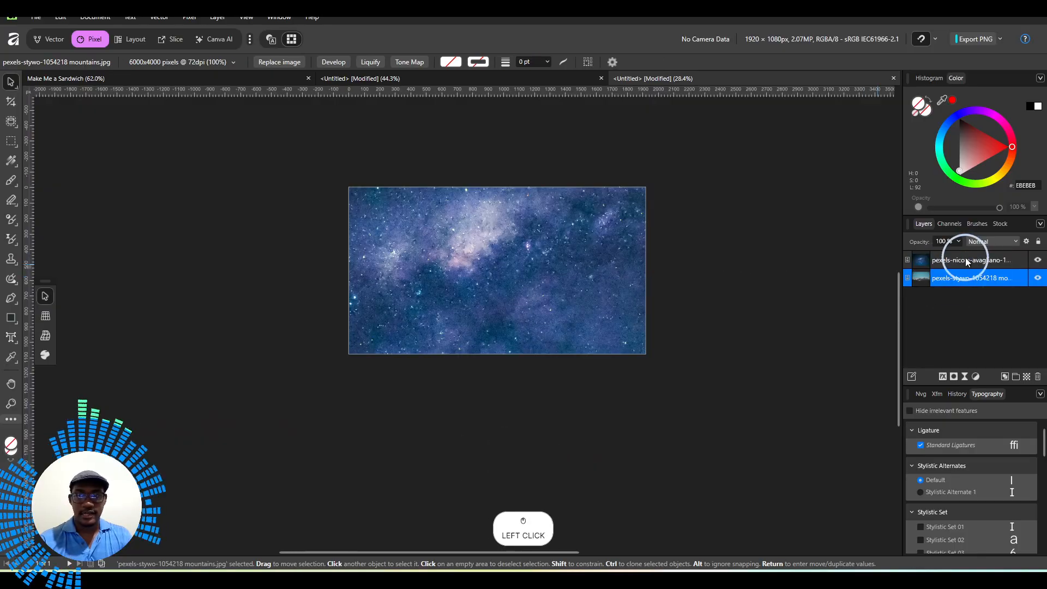
pyautogui.click(963, 260)
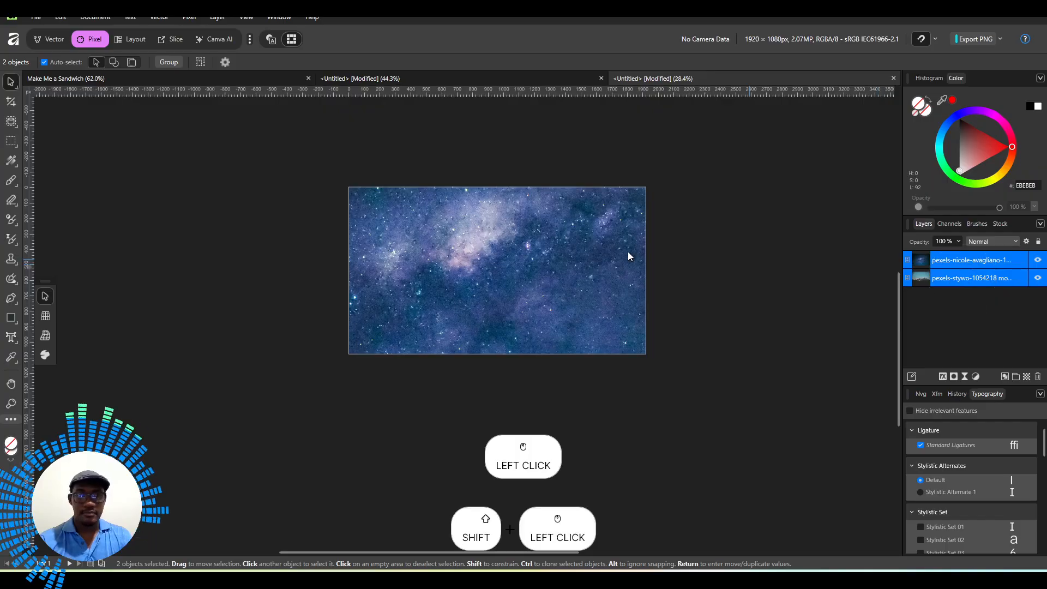
pyautogui.scroll(-5, 492, 254)
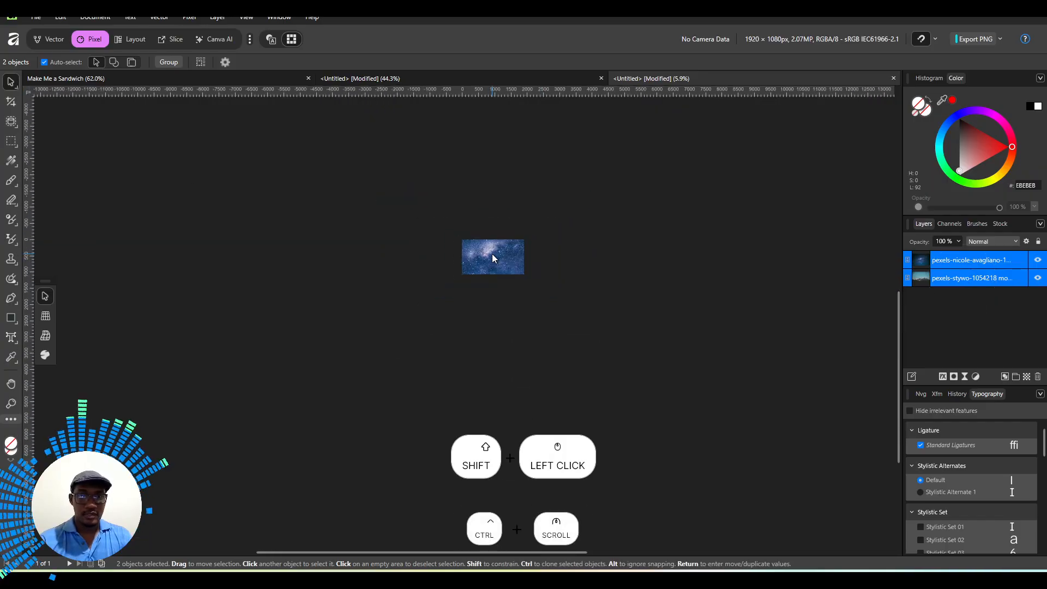
pyautogui.moveTo(394, 191); pyautogui.dragTo(462, 239)
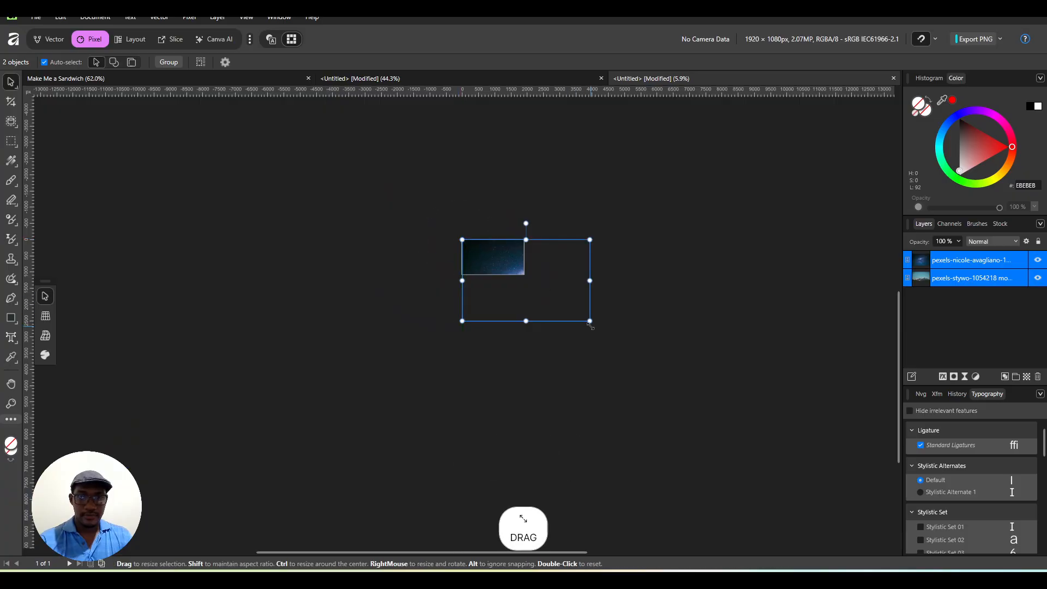
pyautogui.moveTo(590, 321); pyautogui.dragTo(526, 276)
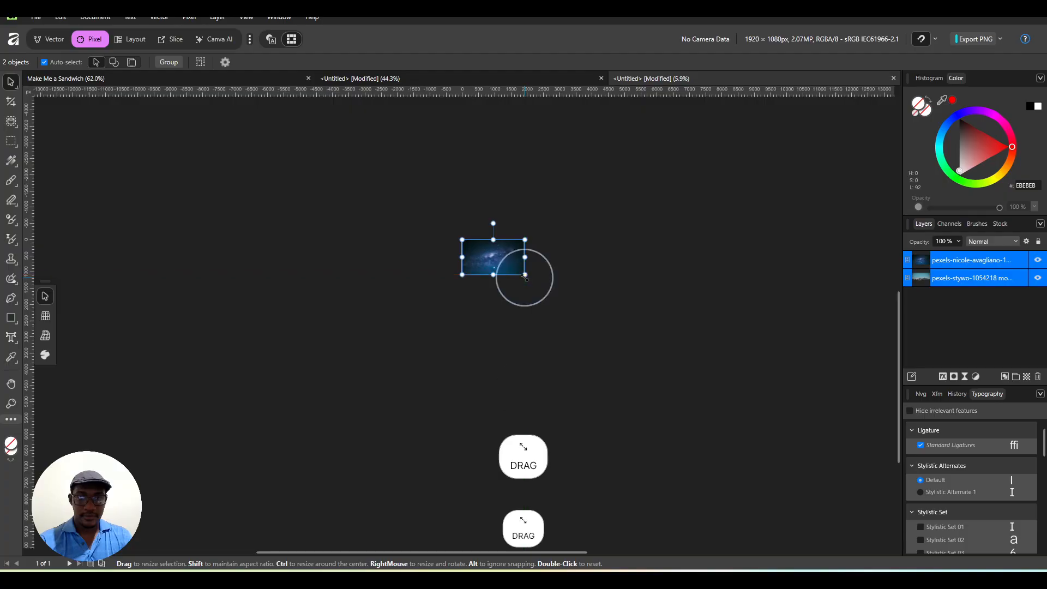
# Step: Hide the milky way layer and keep the mountains layer visible
pyautogui.scroll(4, 525, 280)
pyautogui.press('space')
pyautogui.moveTo(492, 310); pyautogui.dragTo(525, 356)
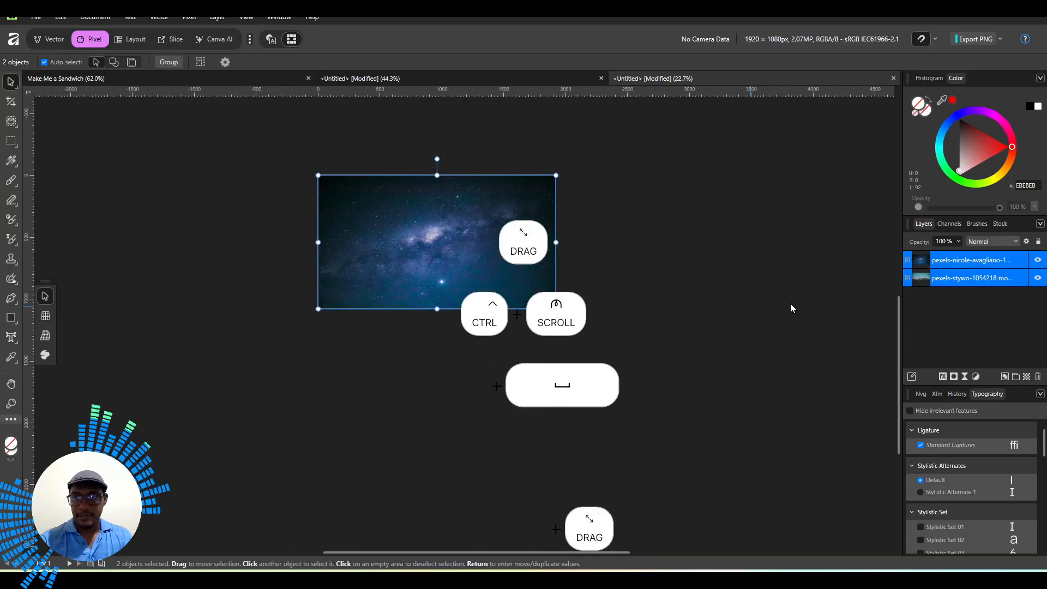
pyautogui.click(1039, 263)
pyautogui.click(796, 266)
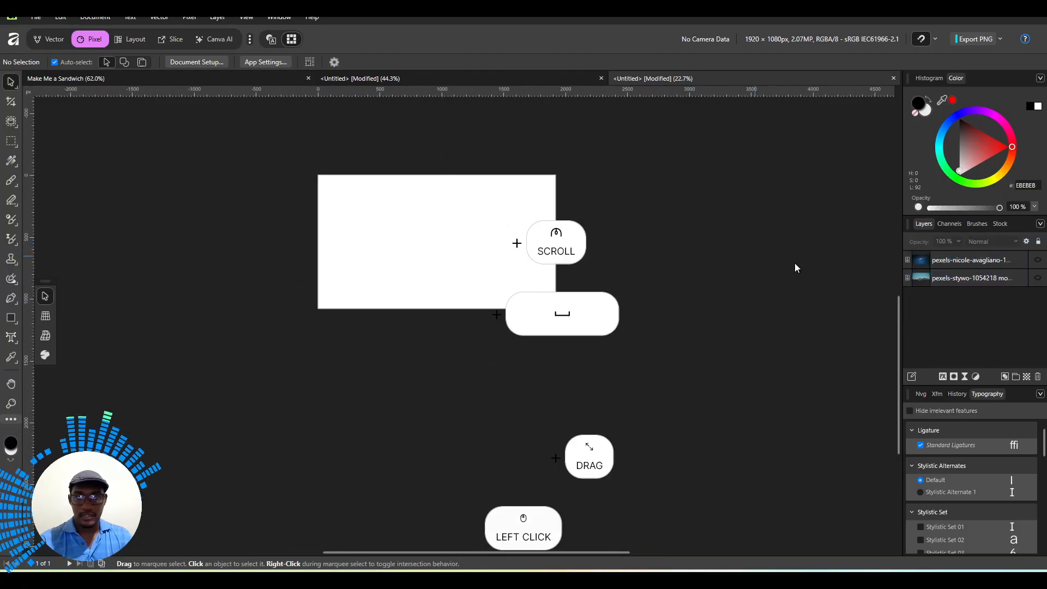
pyautogui.click(1038, 277)
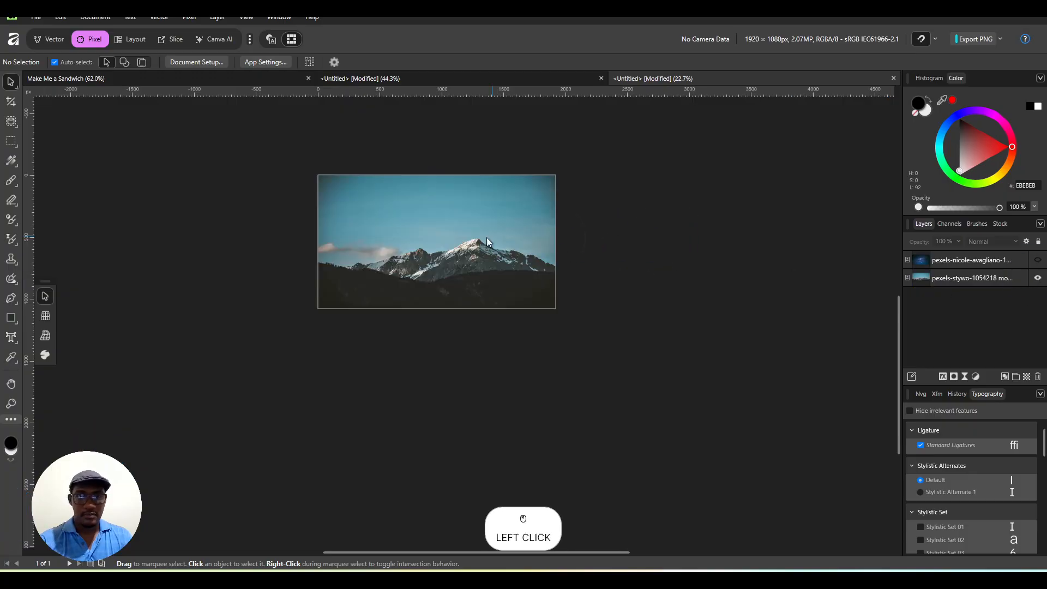
# Step: Select the snowy mountains and the dark forested foreground of the mountains photo with the Object Selection Tool
pyautogui.click(486, 238)
pyautogui.scroll(5, 471, 248)
pyautogui.press('space')
pyautogui.moveTo(284, 248); pyautogui.dragTo(391, 272)
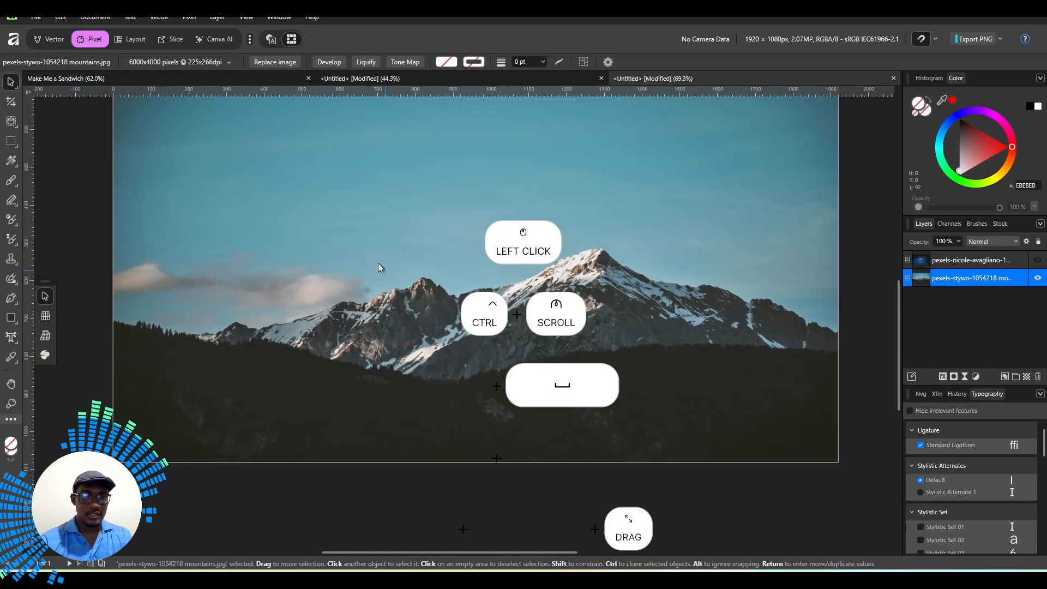
pyautogui.scroll(-2, 365, 232)
pyautogui.press('space')
pyautogui.moveTo(382, 212); pyautogui.dragTo(344, 230)
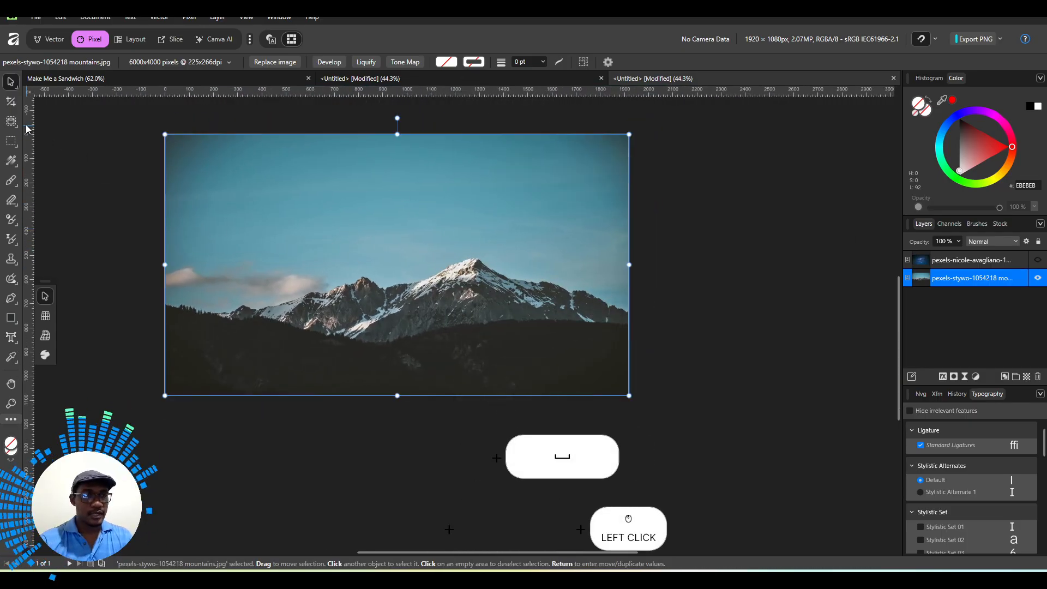
pyautogui.click(10, 123)
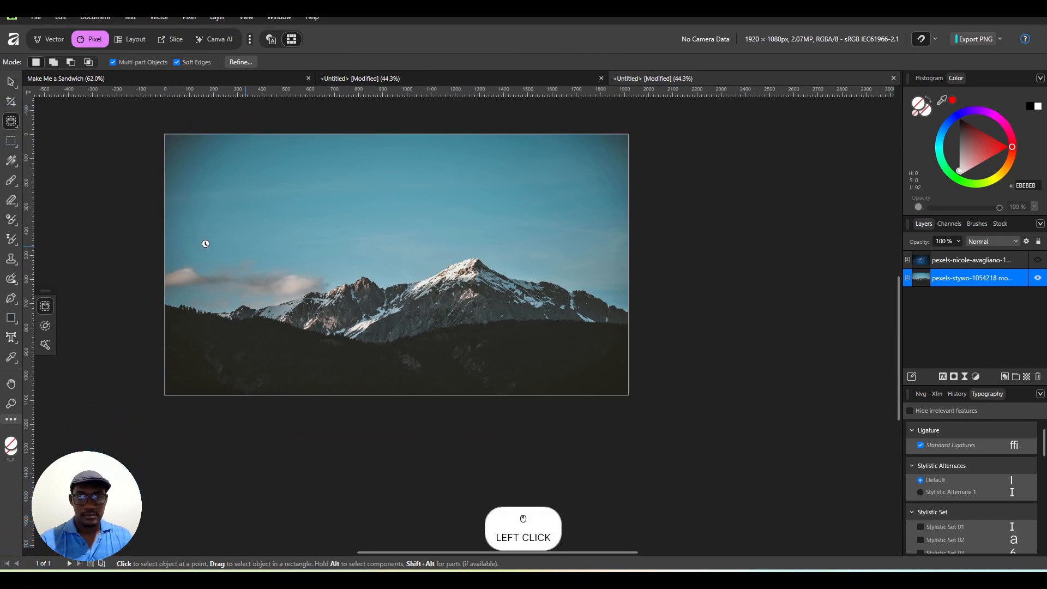
pyautogui.keyDown('shift'); pyautogui.click(447, 309); pyautogui.keyUp('shift')
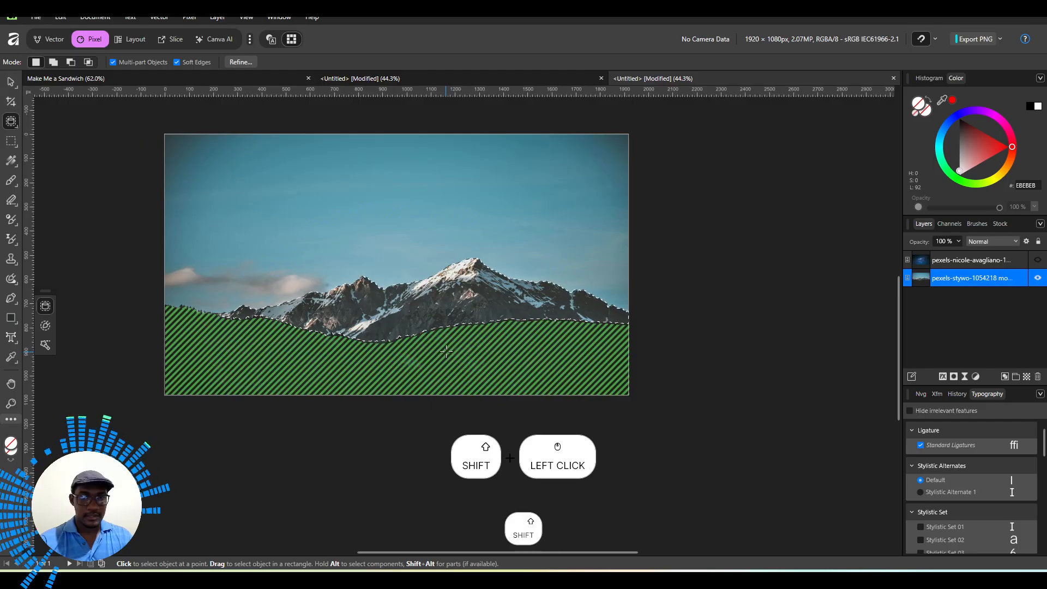
pyautogui.keyDown('shift'); pyautogui.click(446, 352); pyautogui.keyUp('shift')
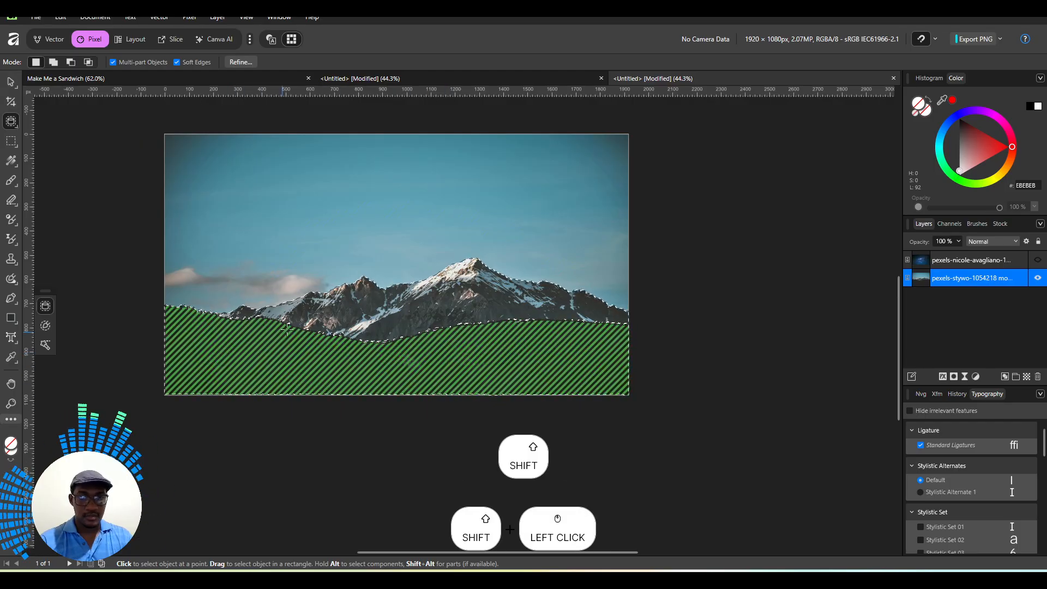
# Step: Switch to the Freehand Selection Tool in Add mode
pyautogui.click(13, 124)
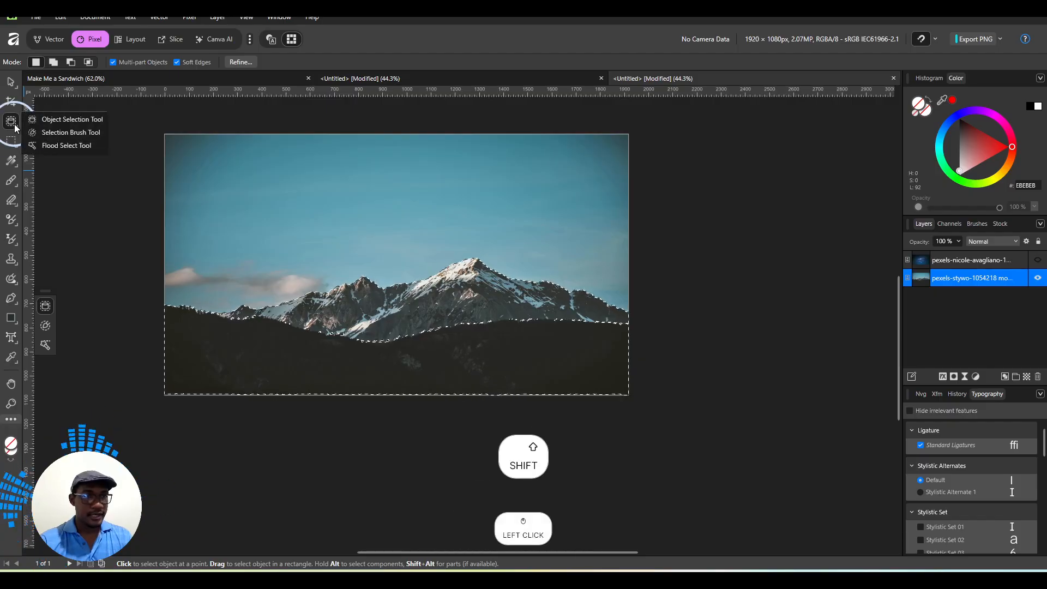
pyautogui.click(11, 141)
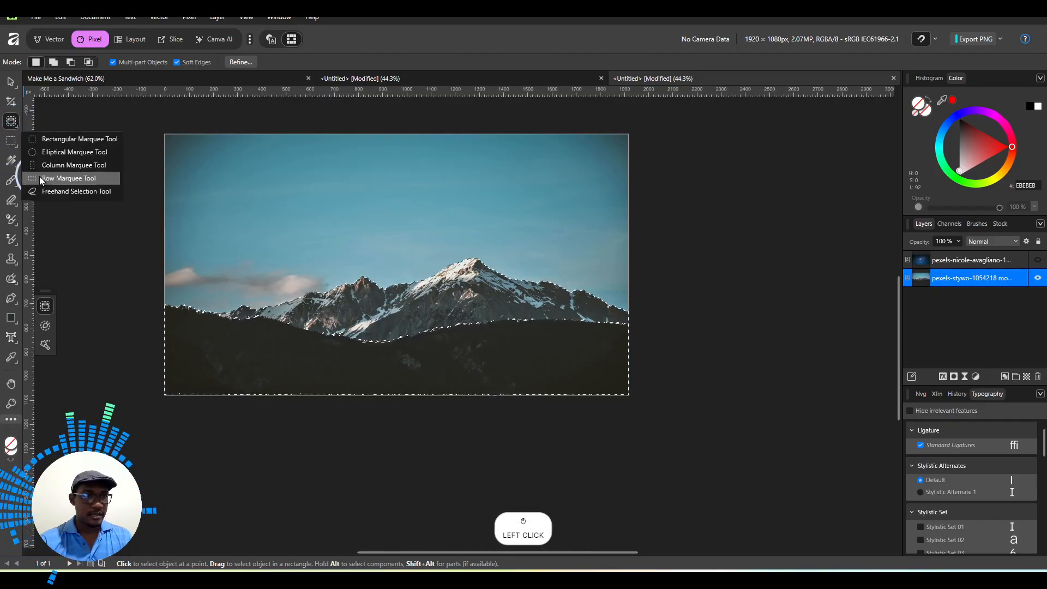
pyautogui.click(59, 192)
pyautogui.click(140, 63)
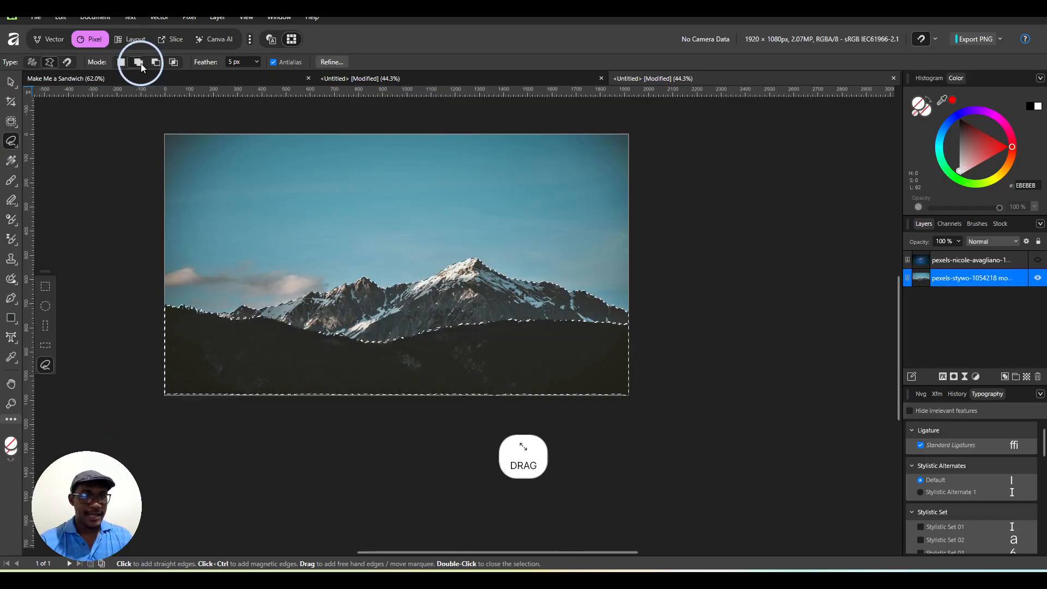
pyautogui.click(269, 225)
pyautogui.keyDown('ctrl'); pyautogui.scroll(5, 313, 306); pyautogui.keyUp('ctrl')
pyautogui.press('v')
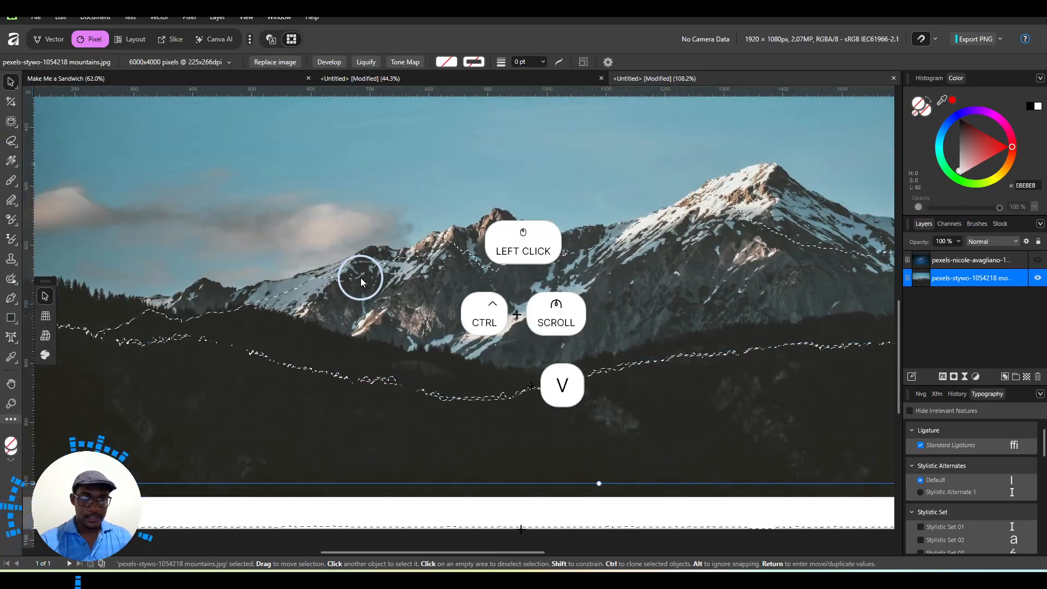
pyautogui.moveTo(361, 281); pyautogui.dragTo(401, 212)
pyautogui.hotkey('ctrl', 'z')
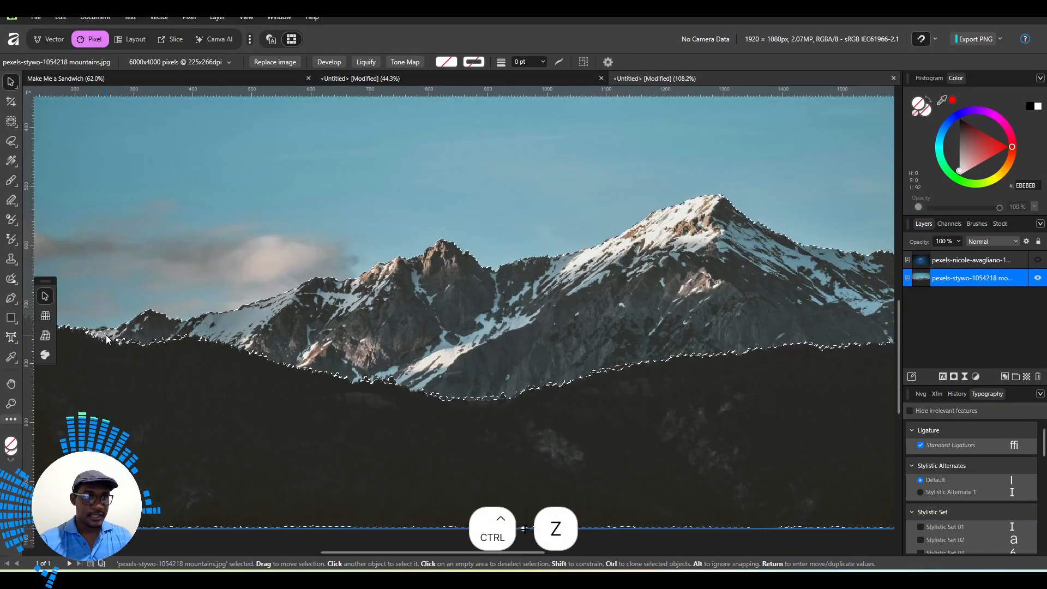
# Step: Add the unselected seam between the mountains and the forest to the selection with a freehand loop around it
pyautogui.click(11, 142)
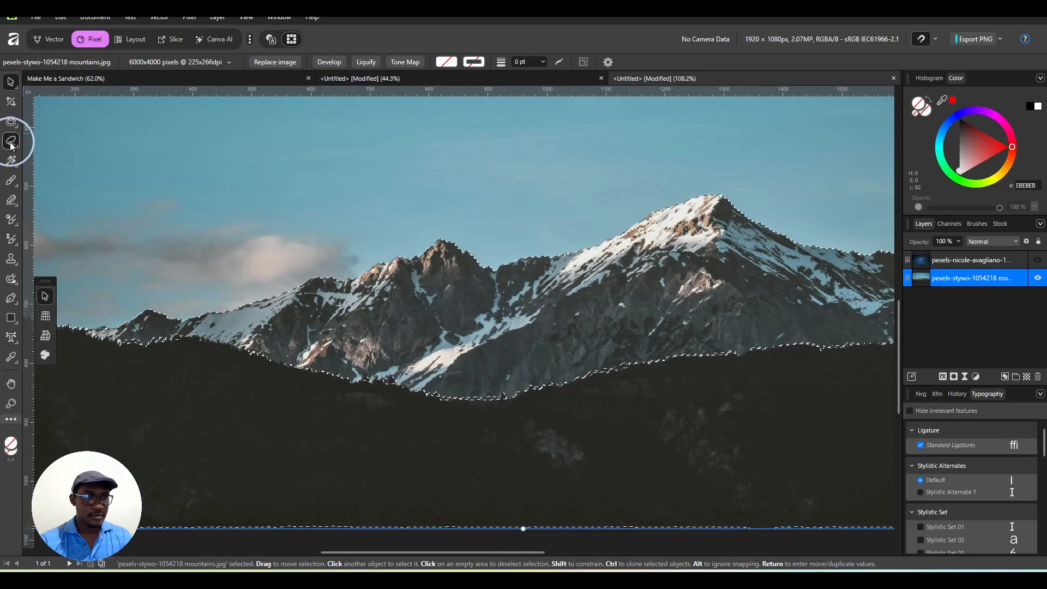
pyautogui.moveTo(299, 295); pyautogui.dragTo(472, 229)
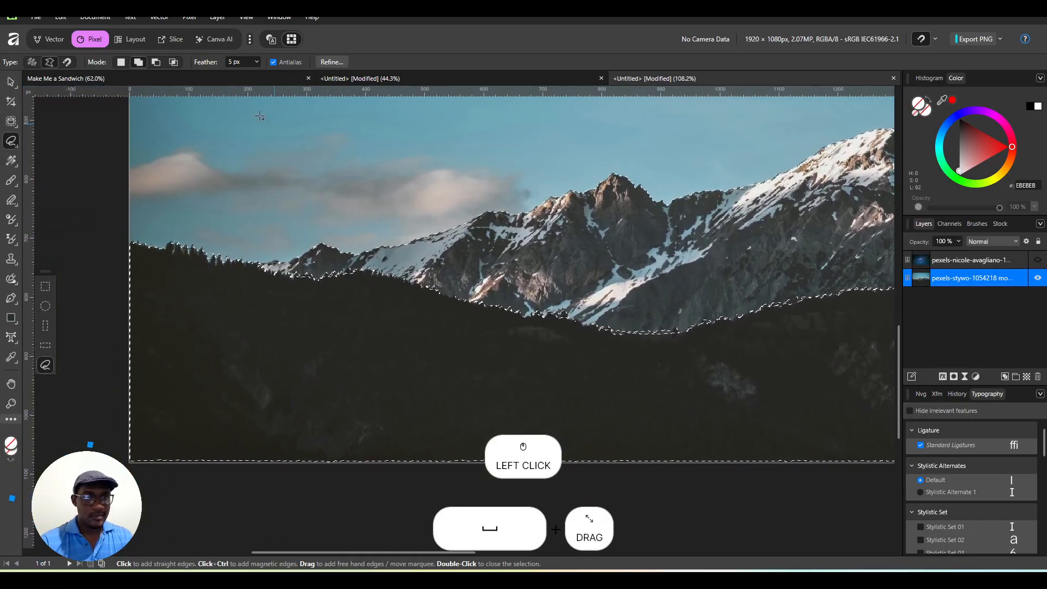
pyautogui.click(306, 266)
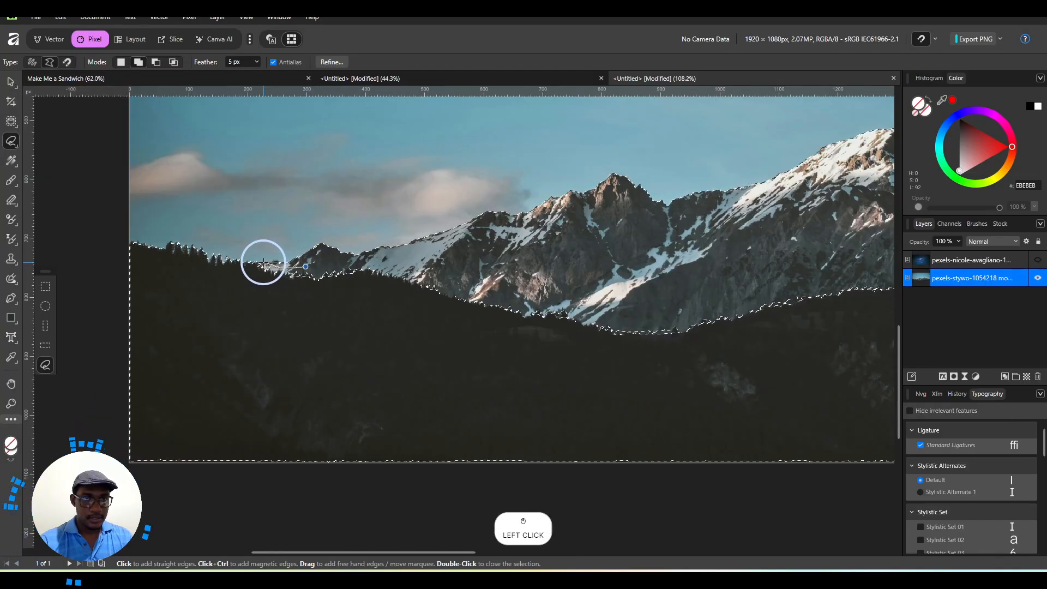
pyautogui.moveTo(263, 266)
pyautogui.mouseDown()
pyautogui.moveTo(231, 299)
pyautogui.moveTo(325, 331)
pyautogui.moveTo(545, 367)
pyautogui.moveTo(704, 359)
pyautogui.moveTo(800, 322)
pyautogui.moveTo(730, 287)
pyautogui.moveTo(606, 266)
pyautogui.moveTo(324, 264)
pyautogui.moveTo(430, 281)
pyautogui.moveTo(306, 267)
pyautogui.mouseUp()
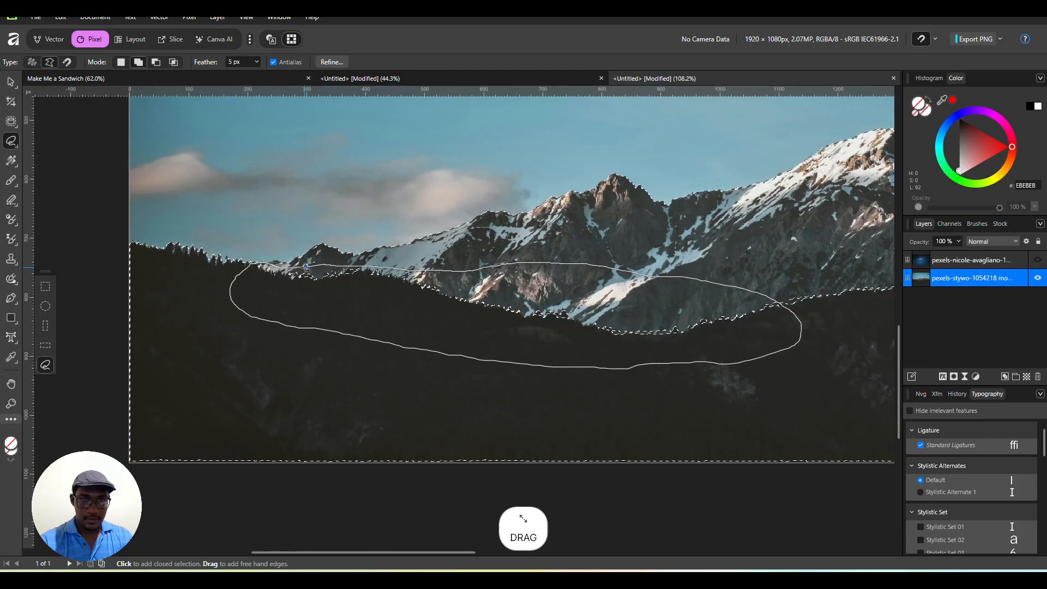
pyautogui.click(306, 267)
pyautogui.moveTo(639, 327)
pyautogui.mouseDown()
pyautogui.moveTo(403, 368)
pyautogui.moveTo(231, 377)
pyautogui.moveTo(166, 364)
pyautogui.moveTo(280, 310)
pyautogui.moveTo(517, 283)
pyautogui.moveTo(706, 310)
pyautogui.moveTo(765, 299)
pyautogui.moveTo(779, 334)
pyautogui.moveTo(733, 368)
pyautogui.moveTo(444, 402)
pyautogui.moveTo(294, 386)
pyautogui.moveTo(235, 355)
pyautogui.moveTo(220, 333)
pyautogui.moveTo(278, 354)
pyautogui.moveTo(582, 394)
pyautogui.mouseUp()
pyautogui.click(219, 333)
# Step: Examine the selection outline along the mountain ridge and the treetops at the photo's left end
pyautogui.press('space')
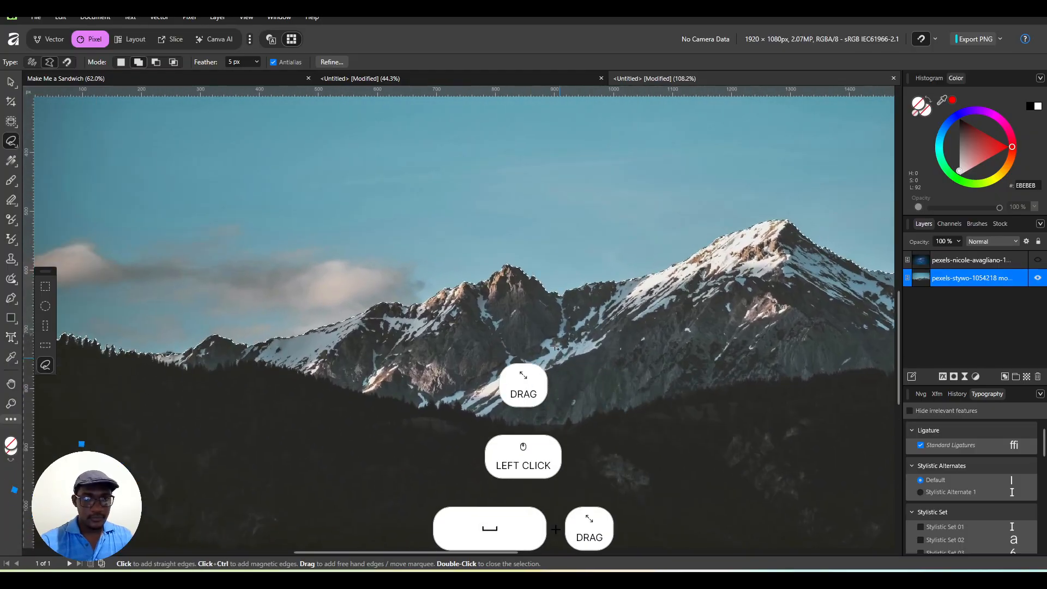
pyautogui.scroll(-3, 413, 318)
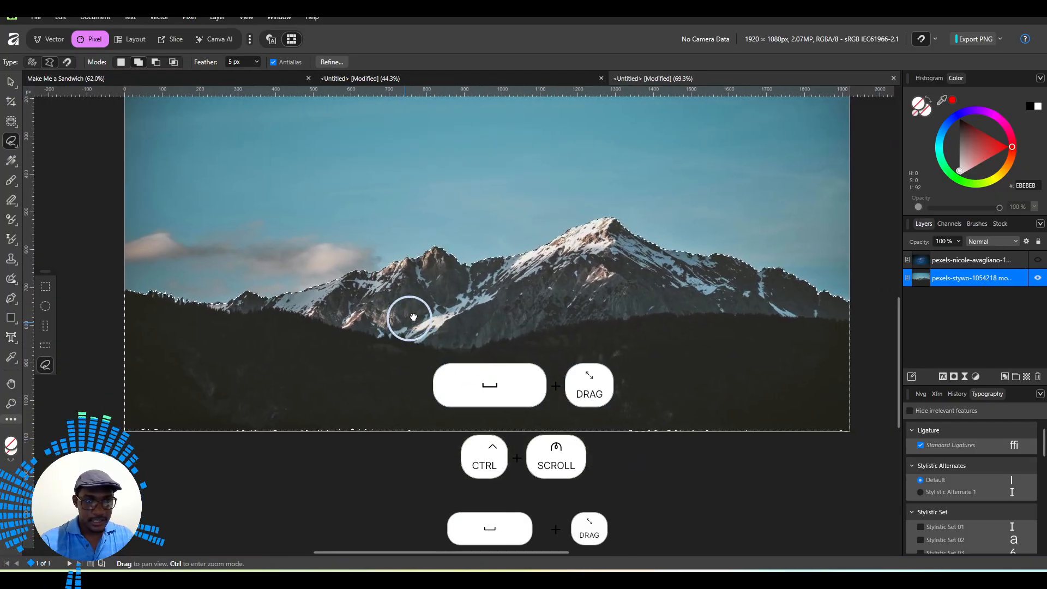
pyautogui.moveTo(414, 318); pyautogui.dragTo(490, 287)
pyautogui.scroll(5, 318, 302)
pyautogui.press('space')
pyautogui.moveTo(138, 250); pyautogui.dragTo(434, 383)
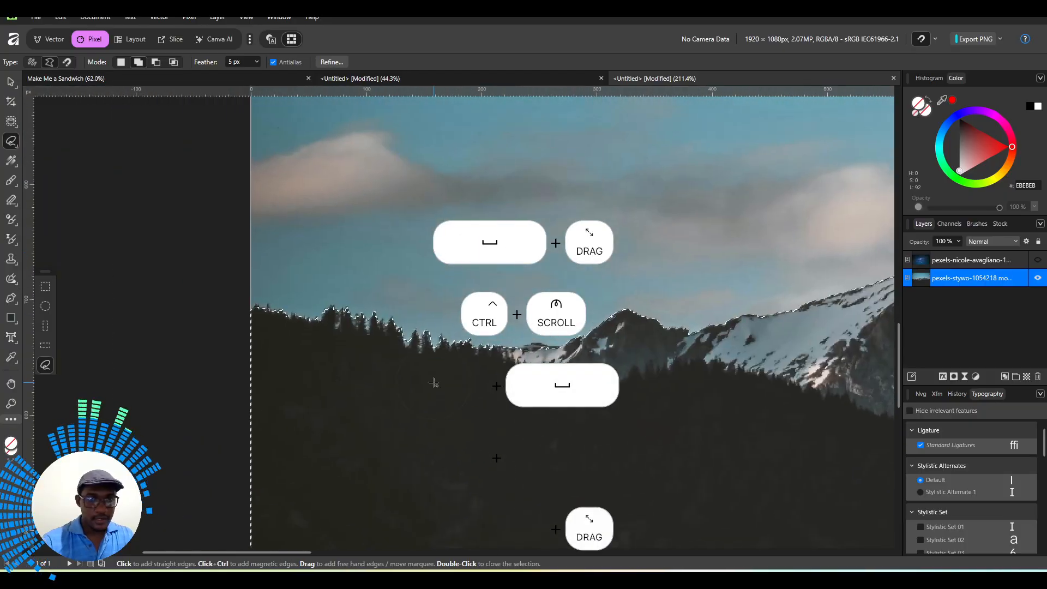
# Step: Add a mask to the mountains photo from the current selection, hiding the sky along the treetops and mountain ridge
pyautogui.scroll(5, 422, 382)
pyautogui.press('space')
pyautogui.moveTo(234, 311); pyautogui.dragTo(224, 380)
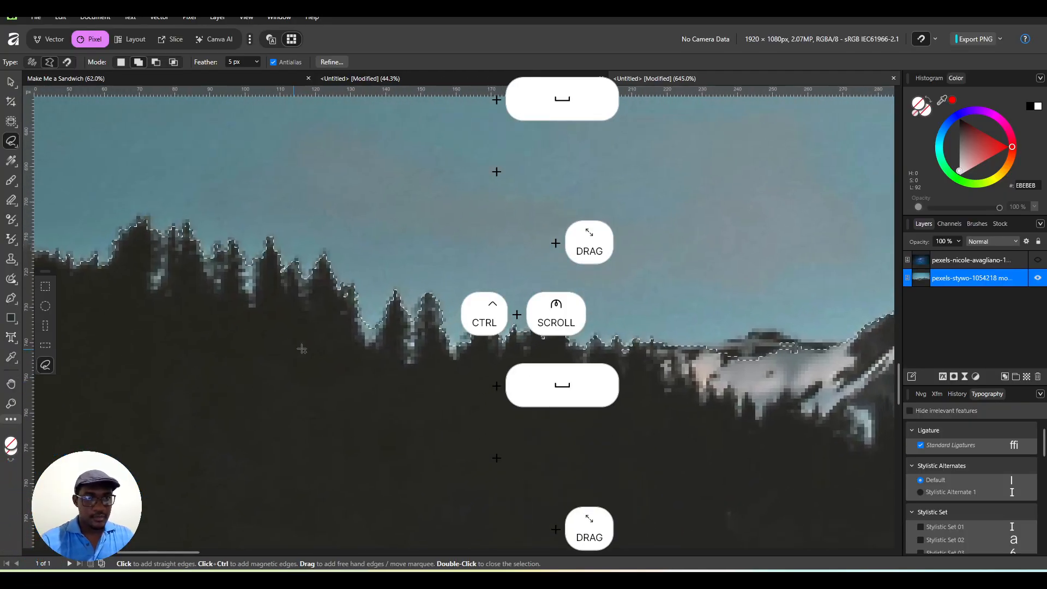
pyautogui.click(953, 376)
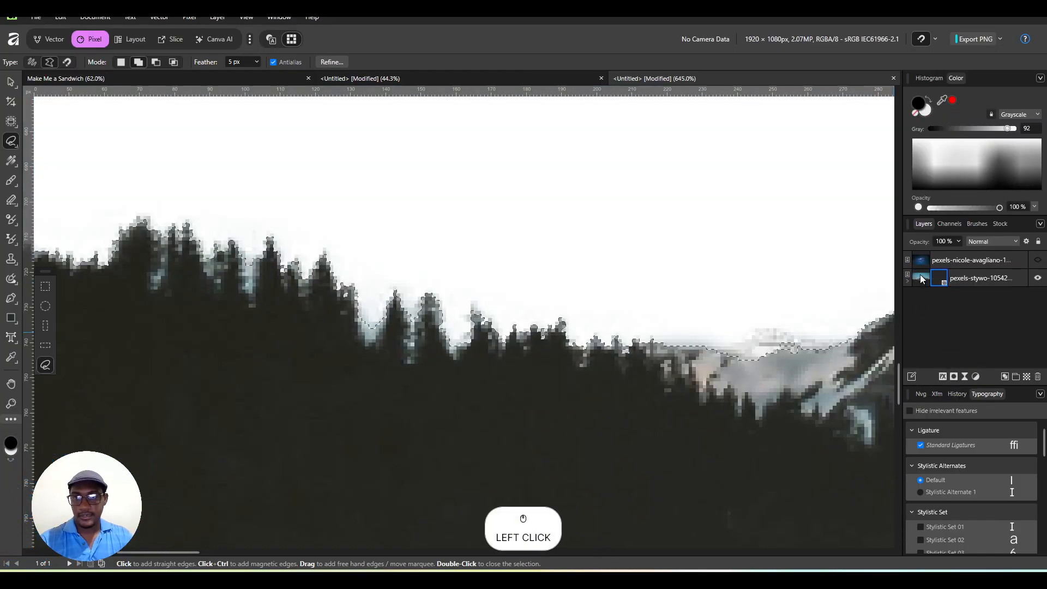
pyautogui.scroll(-3, 552, 278)
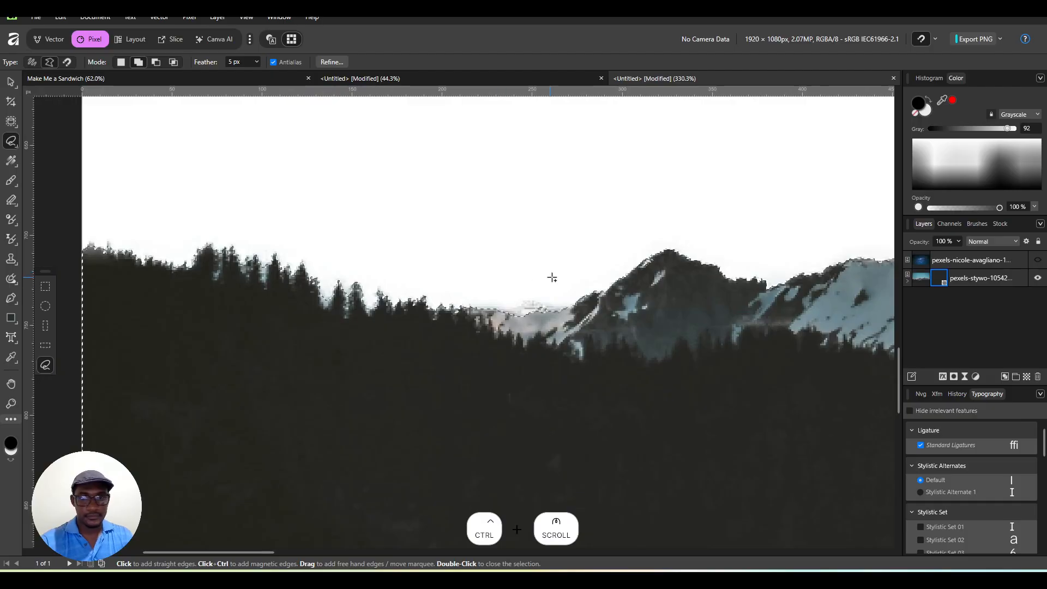
pyautogui.scroll(2, 602, 282)
pyautogui.moveTo(507, 289); pyautogui.dragTo(415, 257)
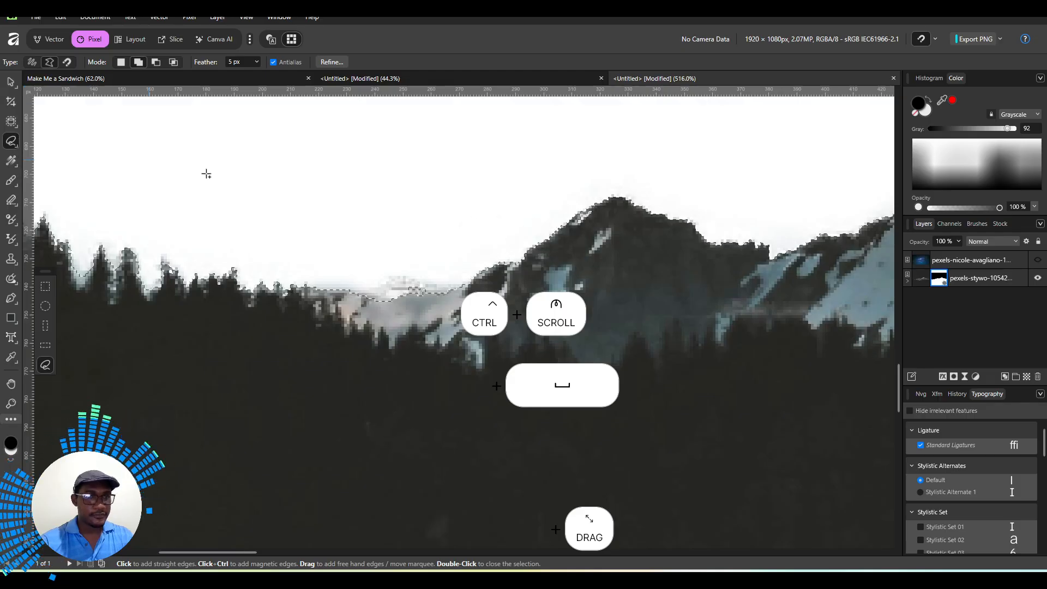
# Step: Switch the selection tool to freehand type in New mode and clear the selection around the mountains
pyautogui.click(245, 180)
pyautogui.press('Escape')
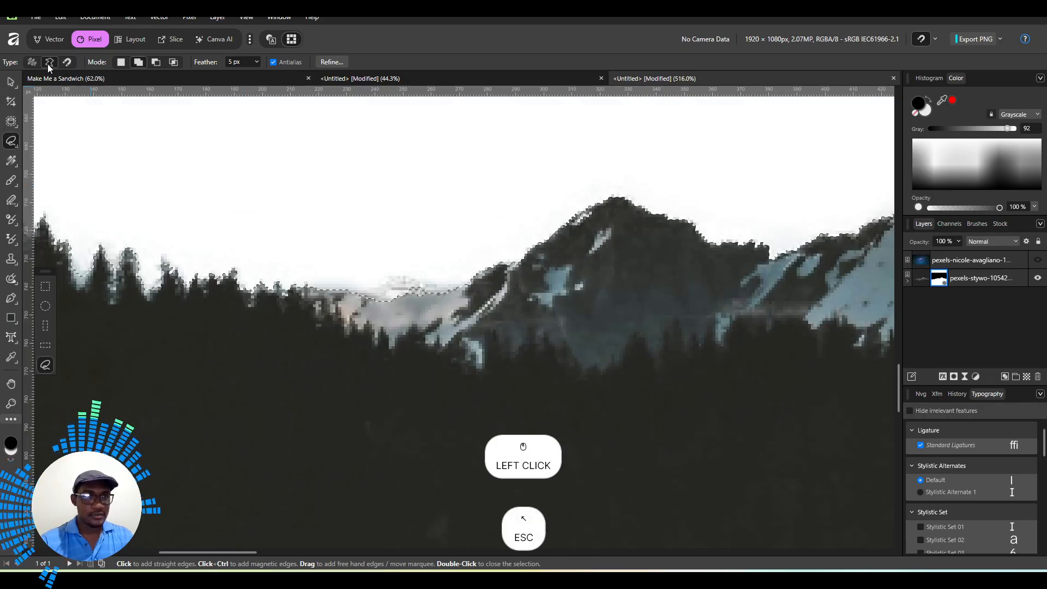
pyautogui.click(32, 62)
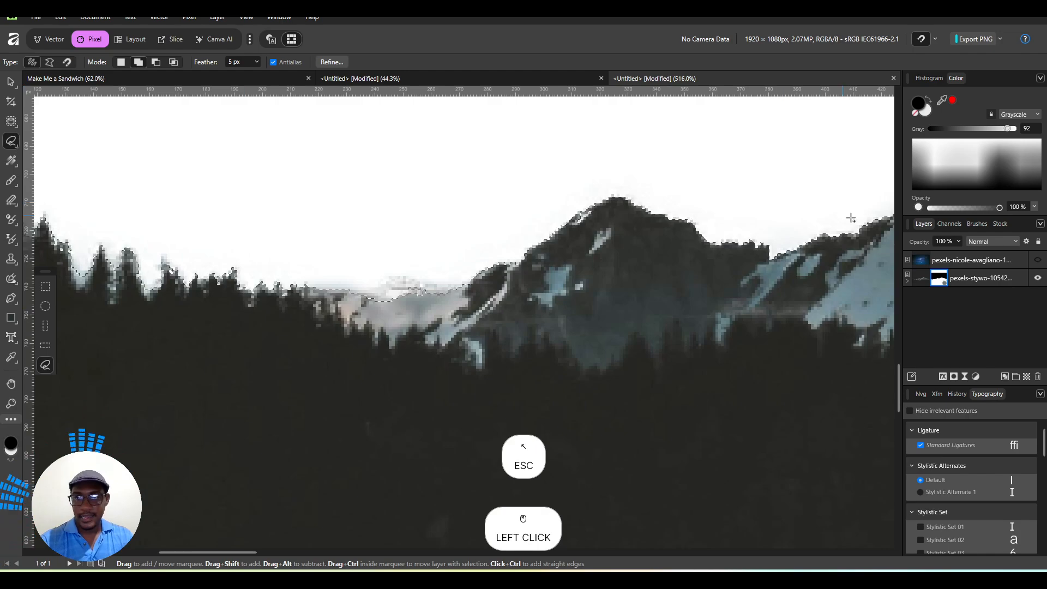
pyautogui.click(939, 280)
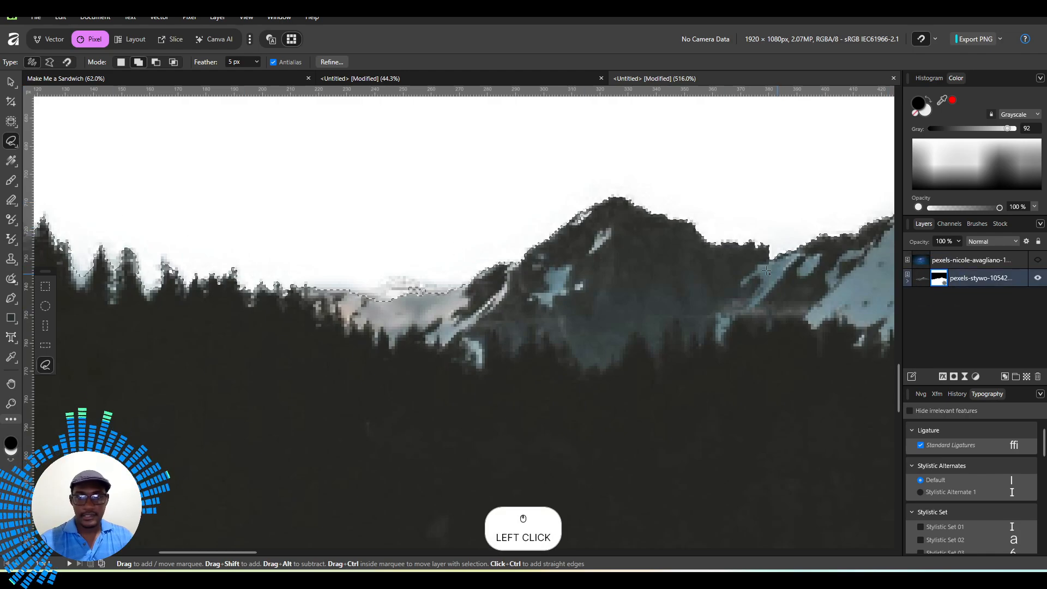
pyautogui.click(120, 64)
pyautogui.click(162, 164)
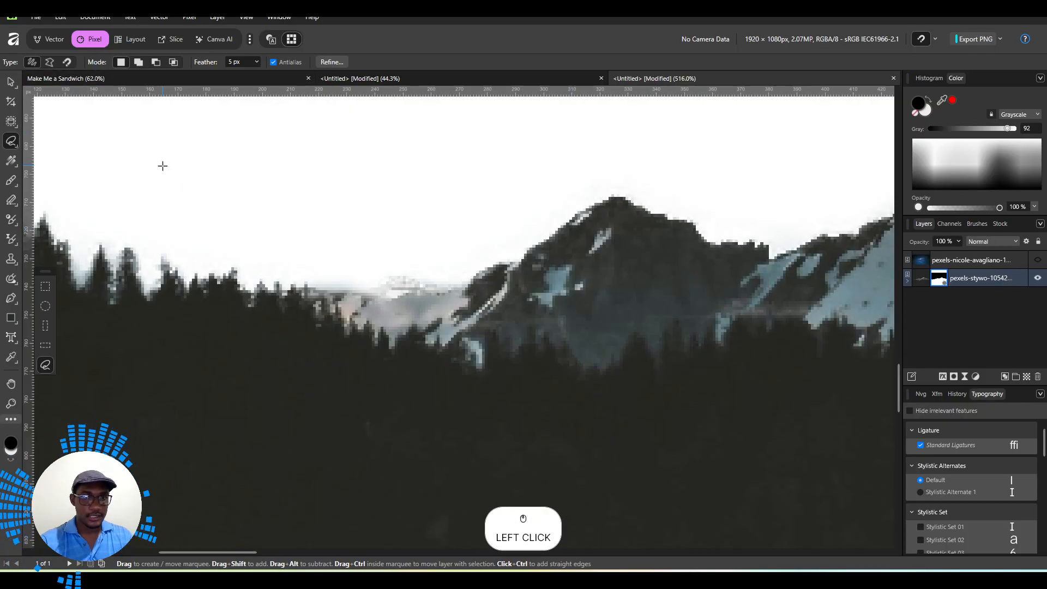
# Step: Choose the Paint Brush Tool with black as the paint colour and target the mountains photo's mask
pyautogui.scroll(-2, 366, 218)
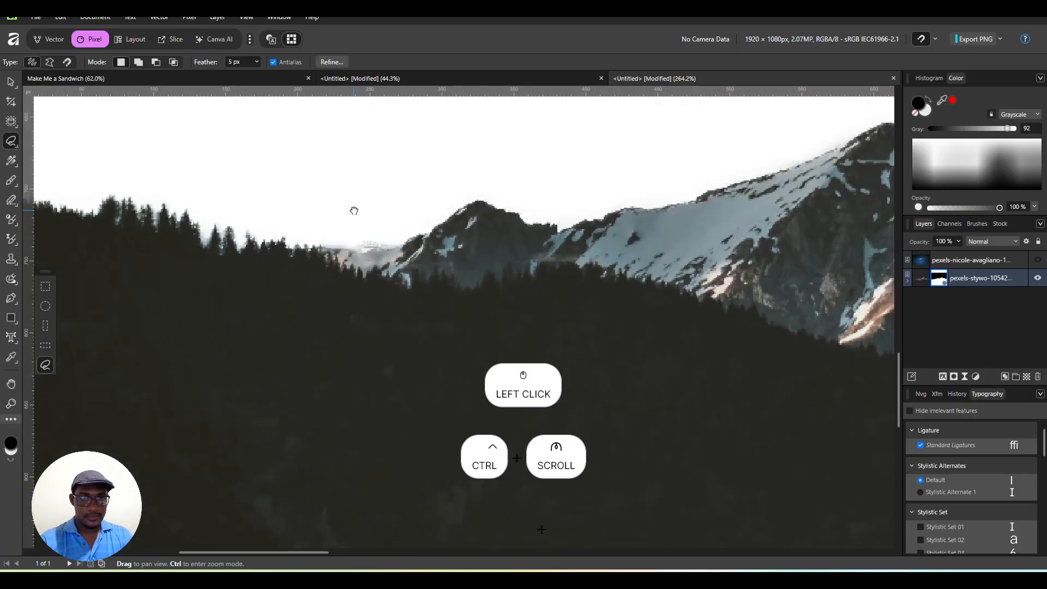
pyautogui.moveTo(351, 209); pyautogui.dragTo(437, 261)
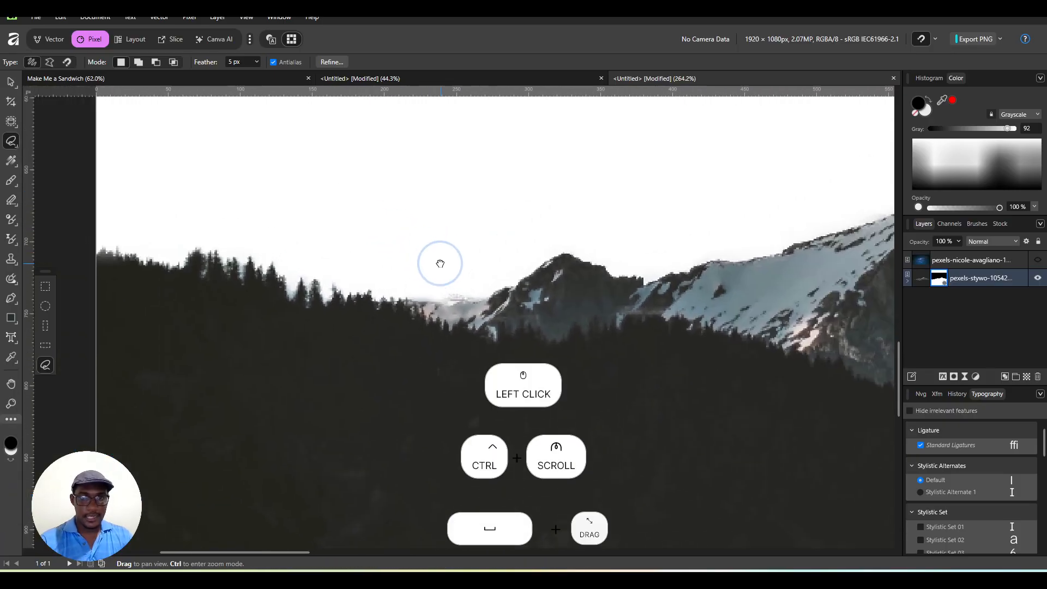
pyautogui.click(982, 260)
pyautogui.click(952, 283)
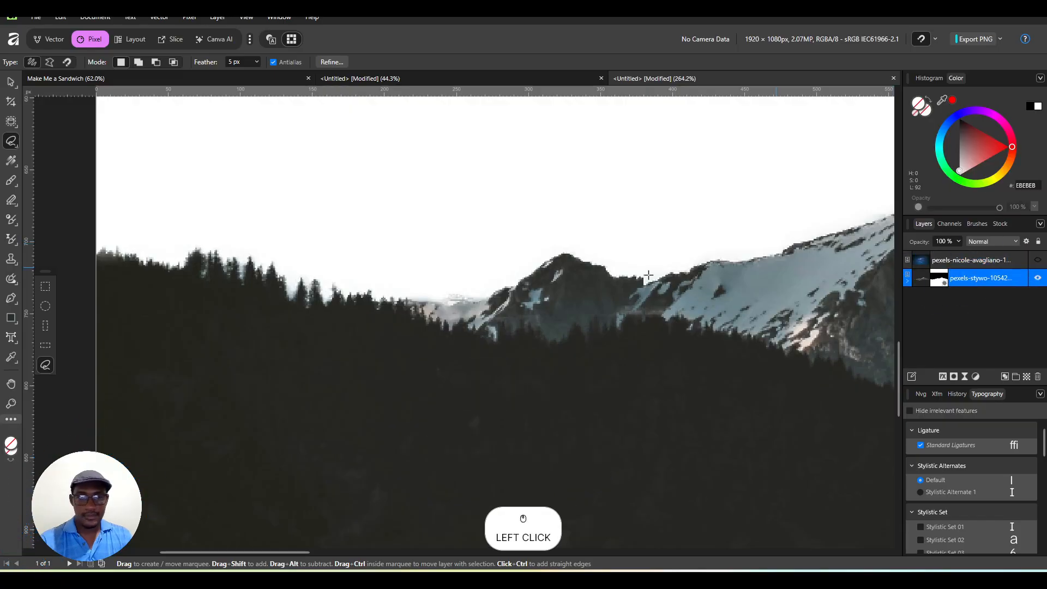
pyautogui.click(11, 181)
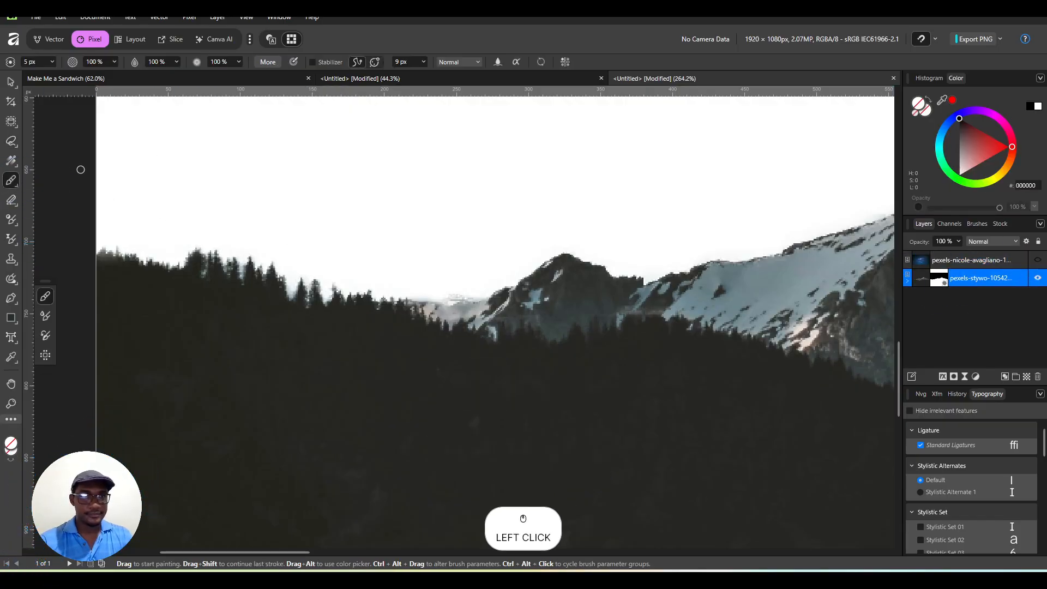
pyautogui.click(966, 136)
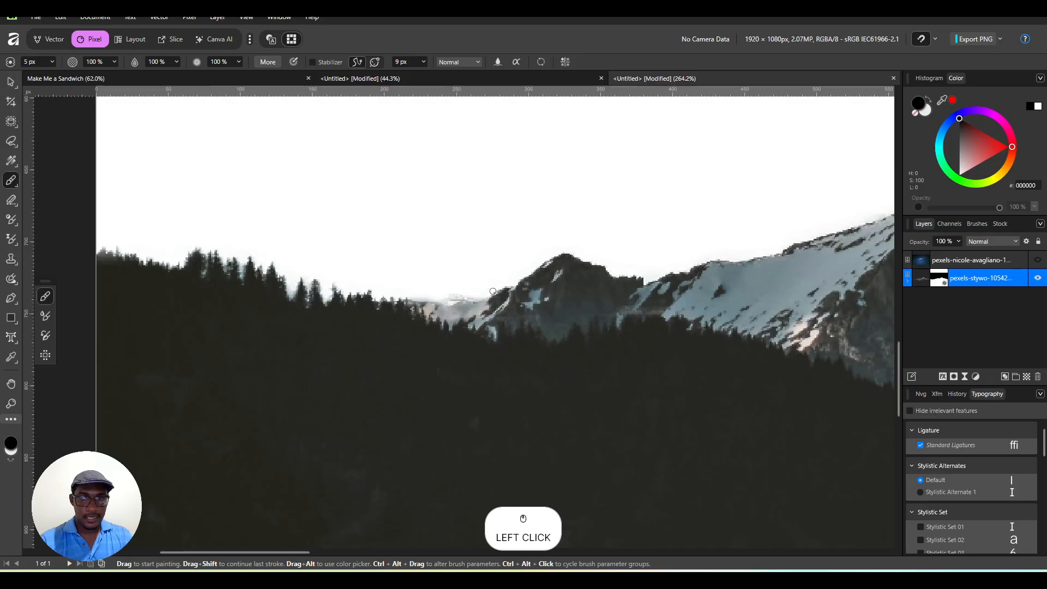
pyautogui.click(939, 285)
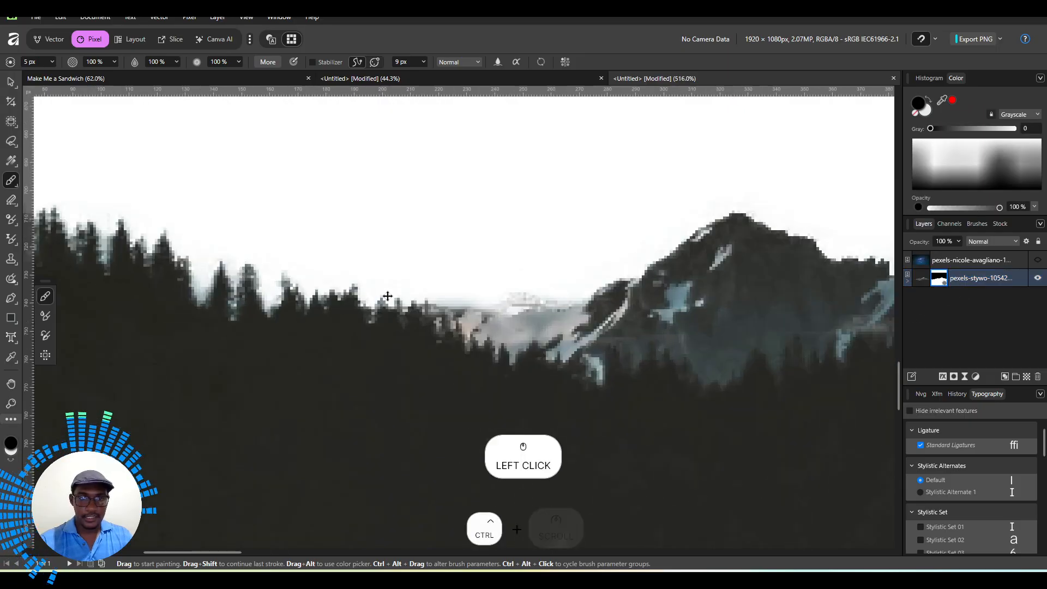
# Step: Set the brush size to 16 px and its hardness to 0%
pyautogui.scroll(3, 498, 300)
pyautogui.press(']')
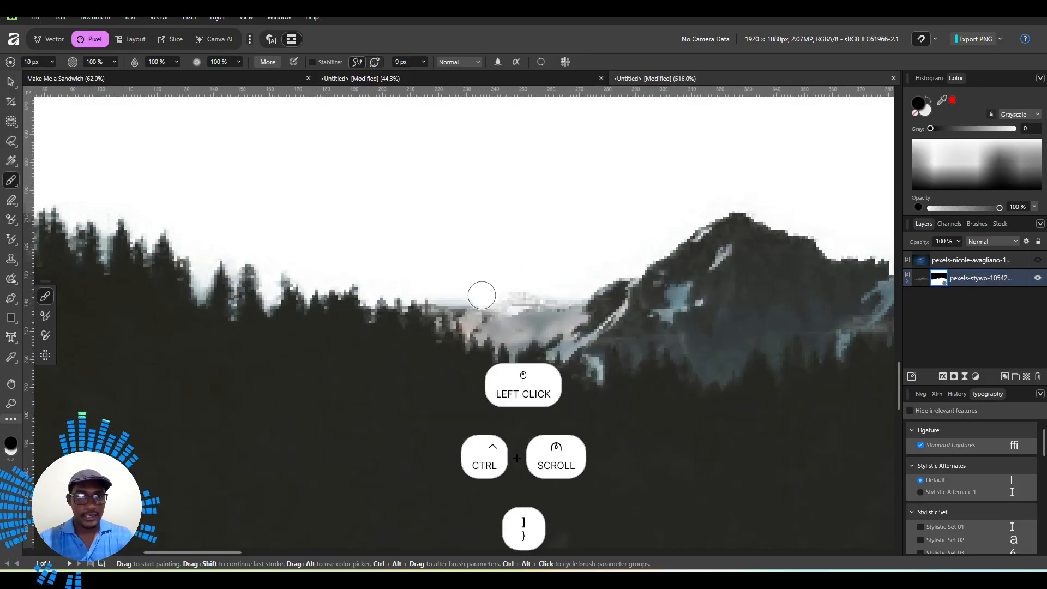
pyautogui.press(']')
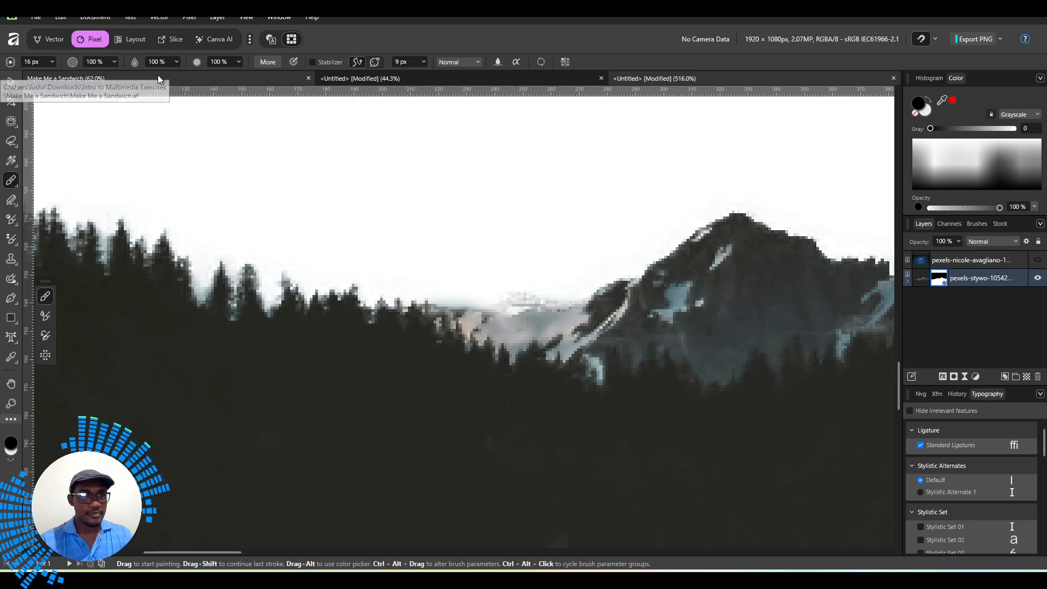
pyautogui.click(238, 61)
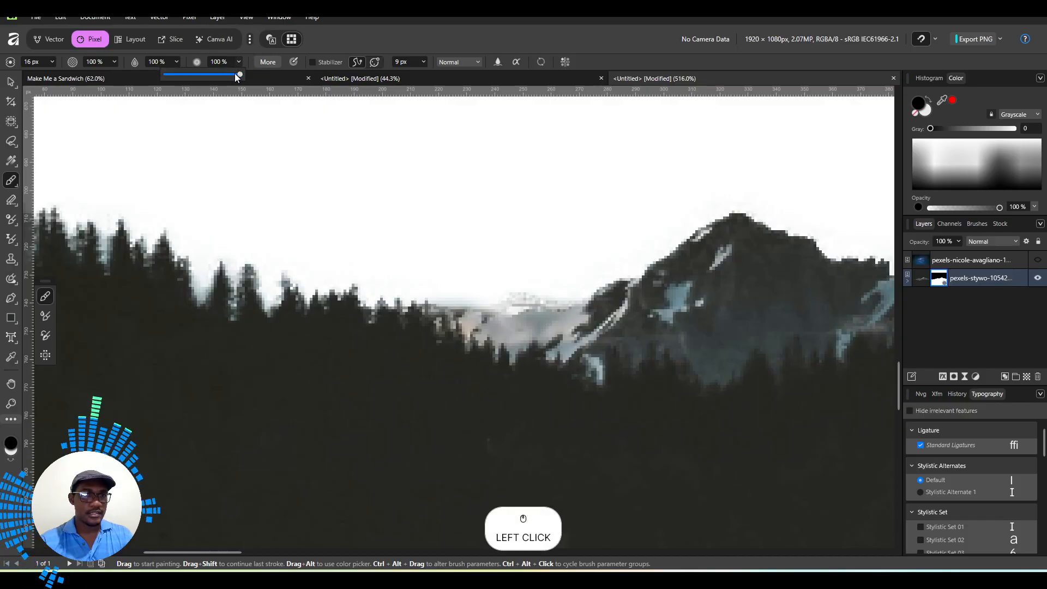
pyautogui.moveTo(240, 74); pyautogui.dragTo(142, 81)
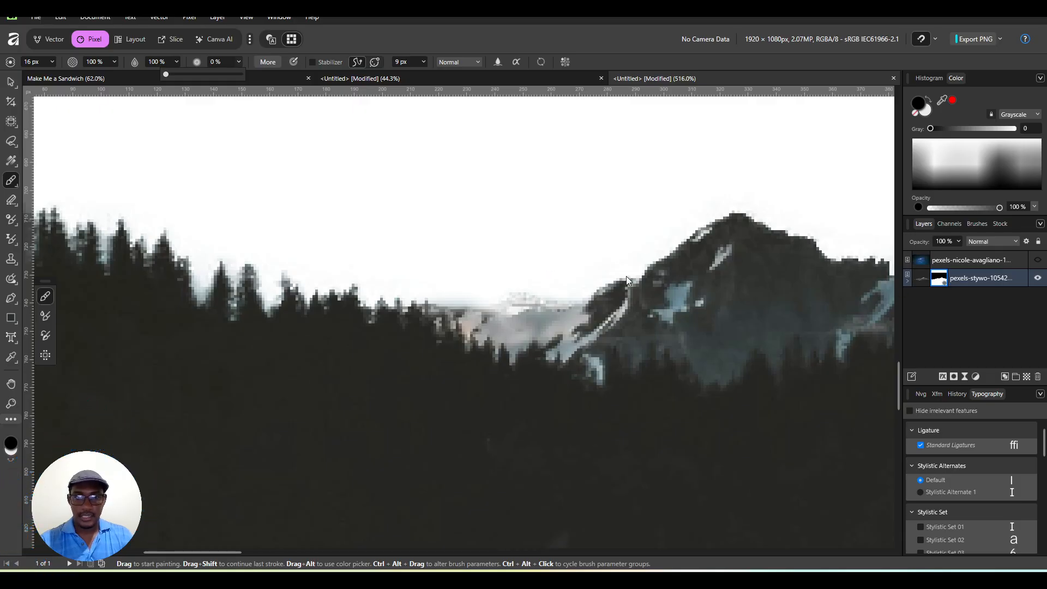
# Step: Paint black on the mask over the leftover haze in the dip between the treeline and the small peak
pyautogui.click(507, 305)
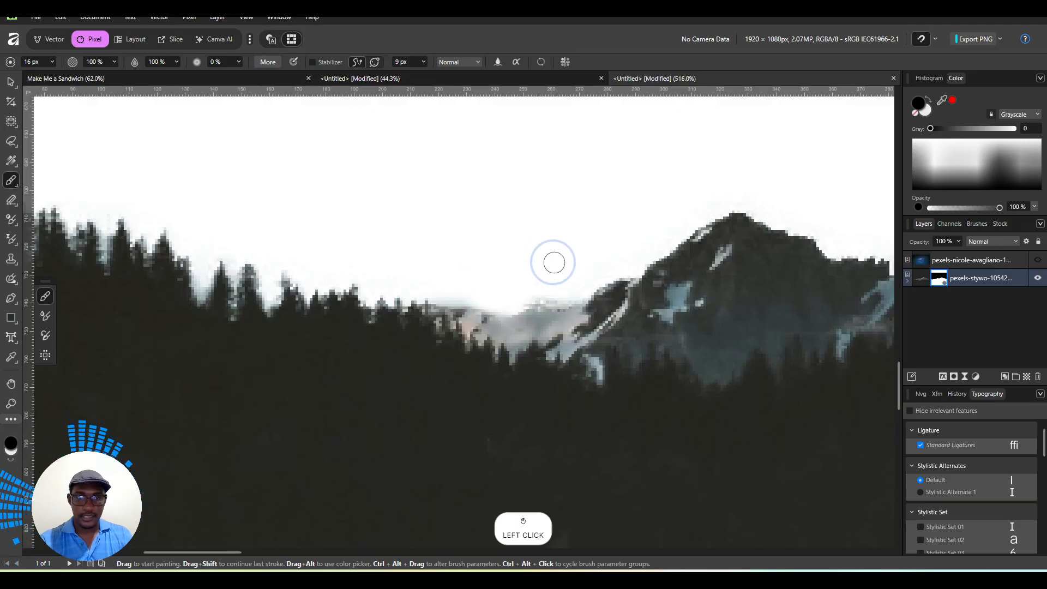
pyautogui.moveTo(572, 284); pyautogui.dragTo(495, 305)
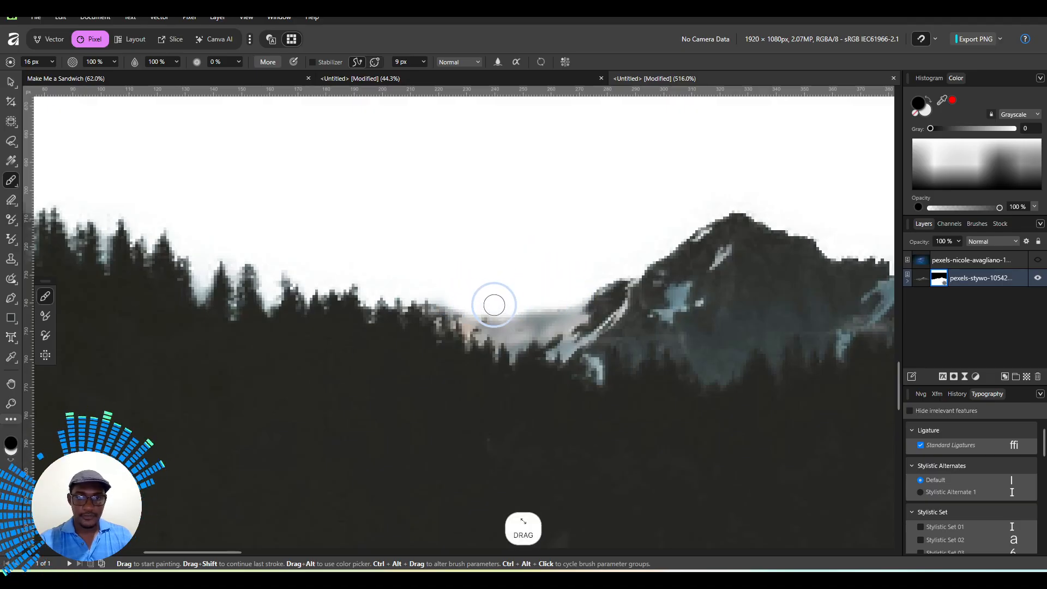
pyautogui.moveTo(558, 307); pyautogui.dragTo(472, 310)
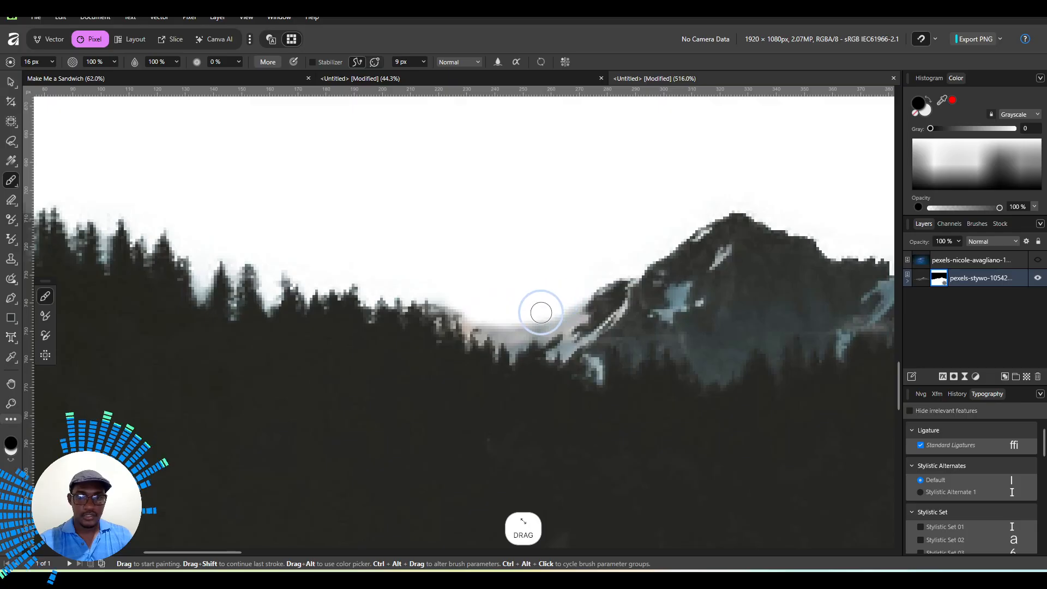
pyautogui.scroll(-8, 454, 271)
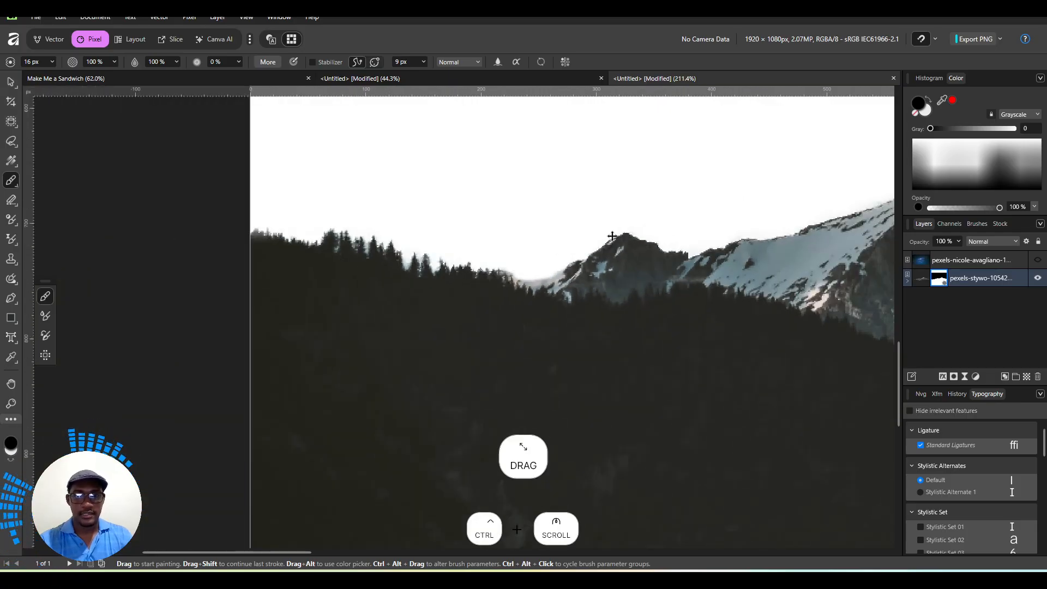
pyautogui.press('space')
pyautogui.moveTo(470, 279); pyautogui.dragTo(360, 292)
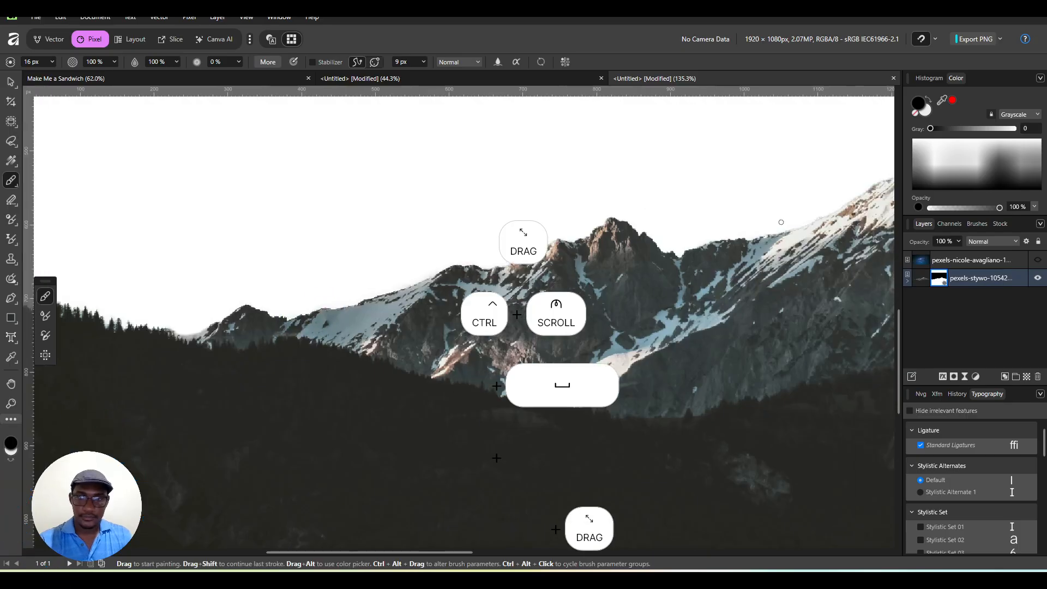
# Step: Place the milky way layer beneath the masked mountains layer and make it visible as the new sky
pyautogui.moveTo(1000, 259); pyautogui.dragTo(986, 303)
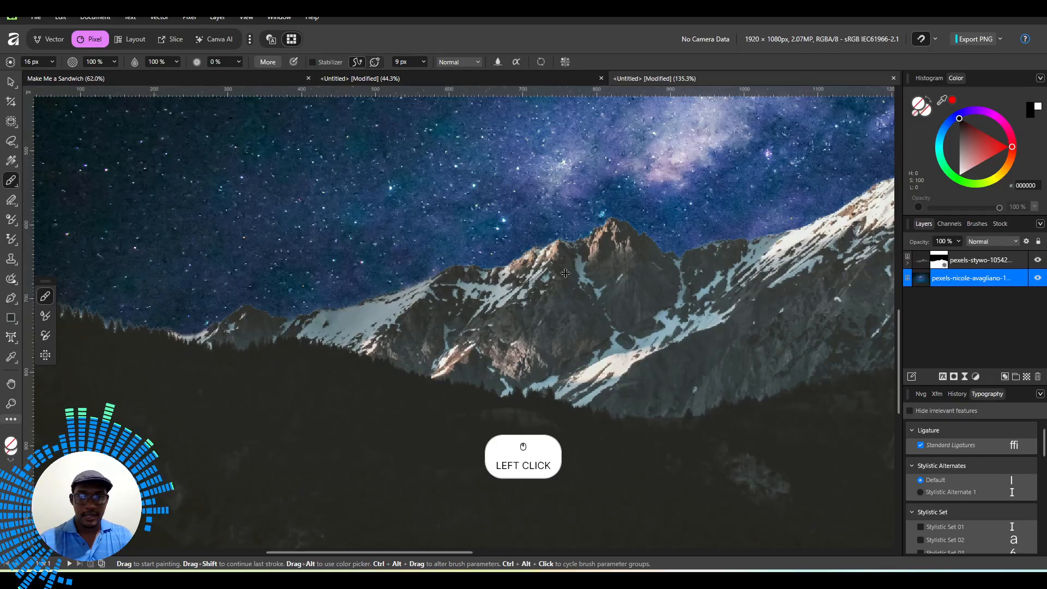
pyautogui.keyDown('ctrl'); pyautogui.scroll(-5, 496, 236); pyautogui.keyUp('ctrl')
pyautogui.moveTo(495, 237); pyautogui.dragTo(347, 242)
pyautogui.keyDown('ctrl'); pyautogui.scroll(3, 385, 254); pyautogui.keyUp('ctrl')
pyautogui.keyDown('ctrl'); pyautogui.scroll(-2, 313, 202); pyautogui.keyUp('ctrl')
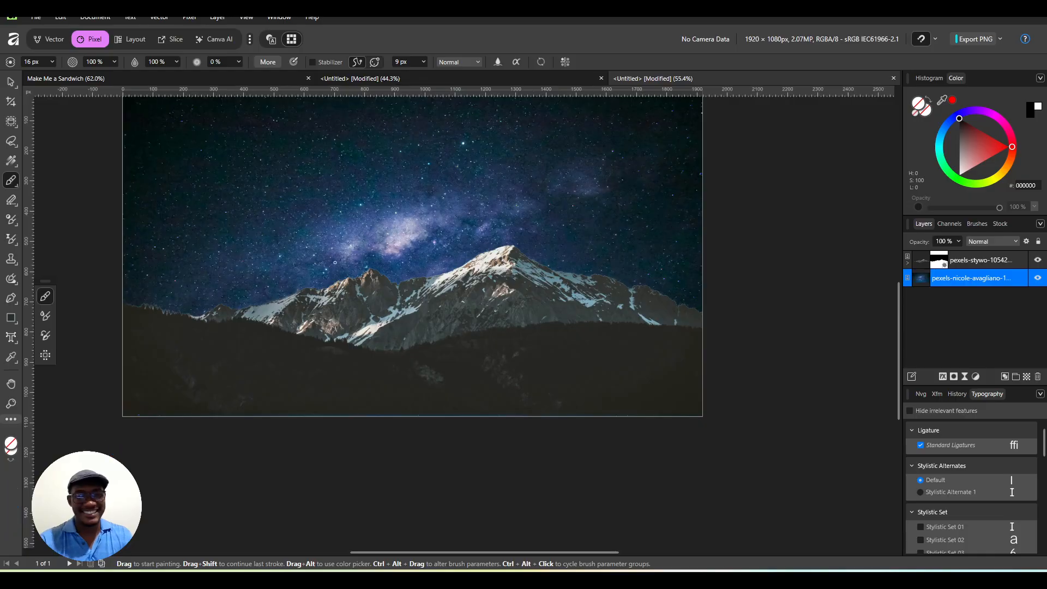
# Step: Load the mountains layer's mask as a selection and add a Recolor adjustment above that layer
pyautogui.click(11, 83)
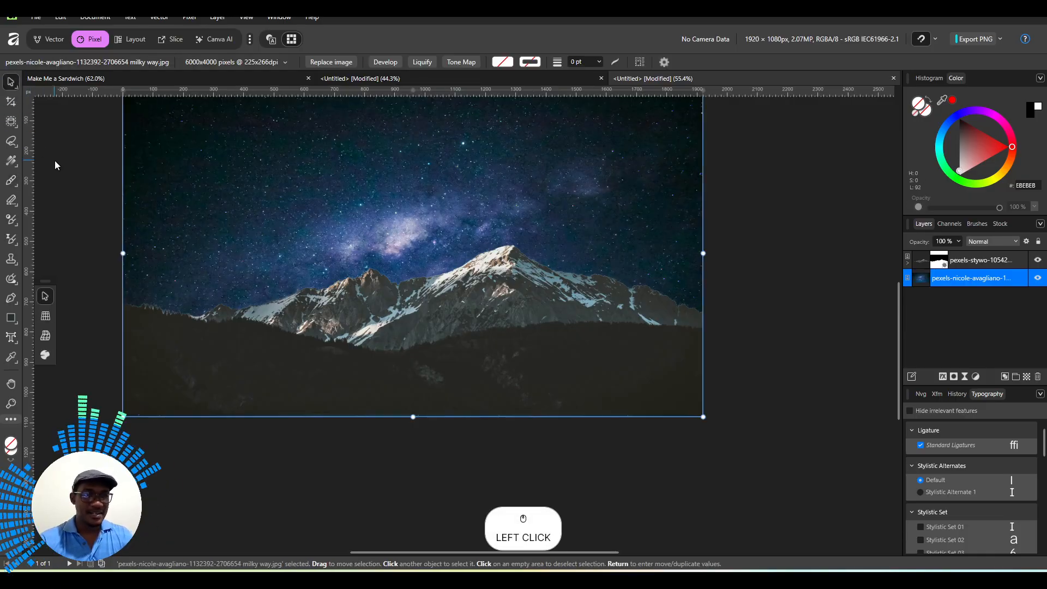
pyautogui.click(76, 173)
pyautogui.click(503, 285)
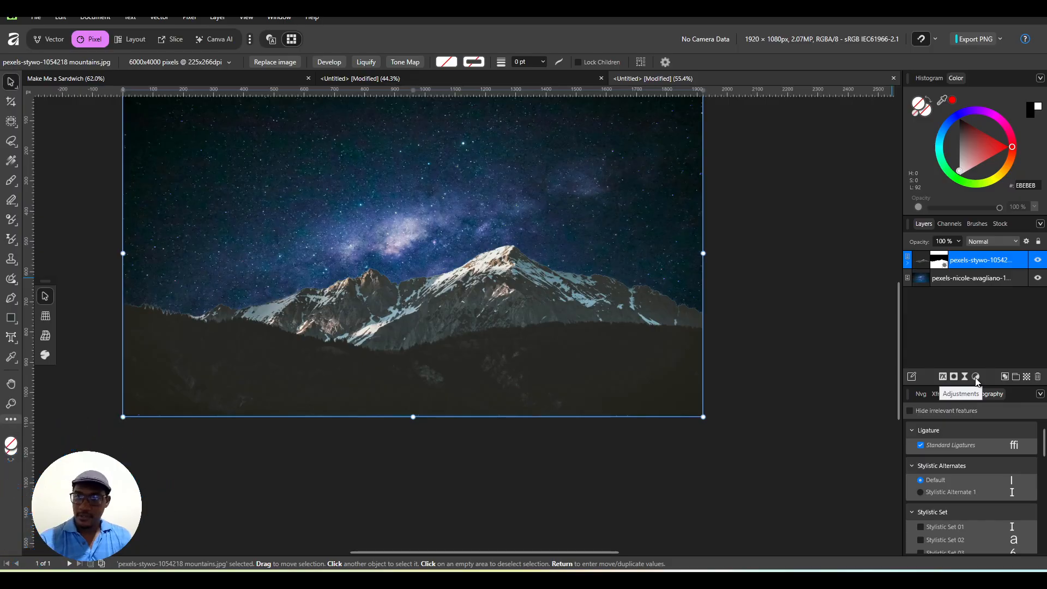
pyautogui.keyDown('ctrl'); pyautogui.click(939, 265); pyautogui.keyUp('ctrl')
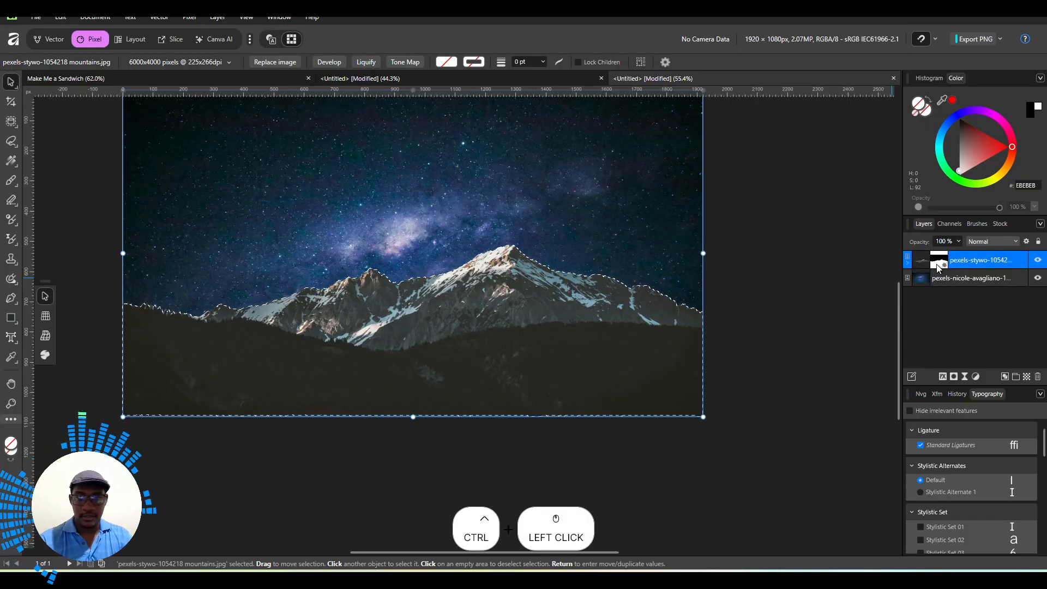
pyautogui.click(975, 378)
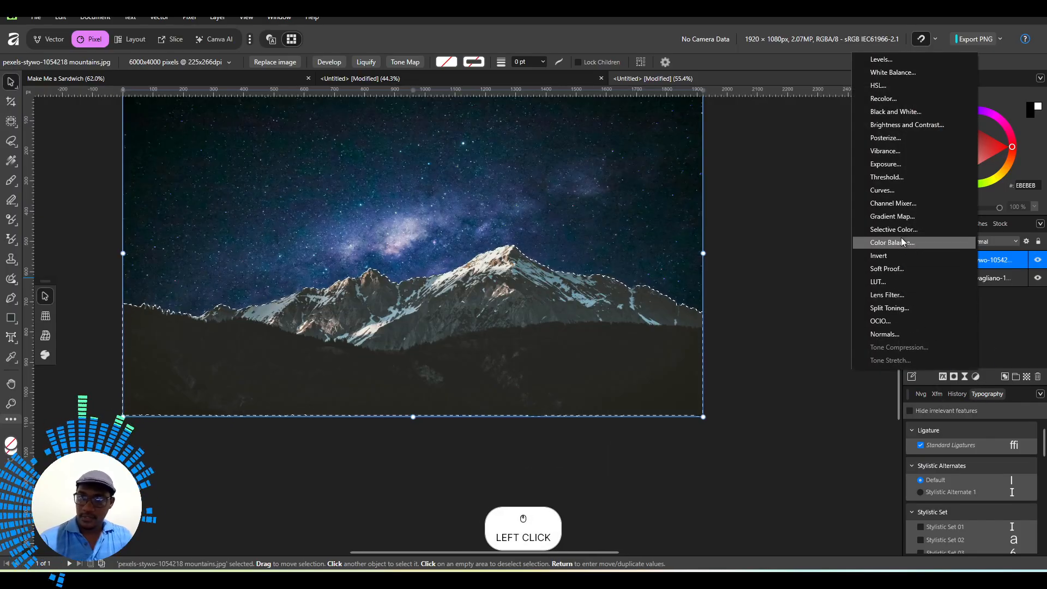
pyautogui.click(890, 101)
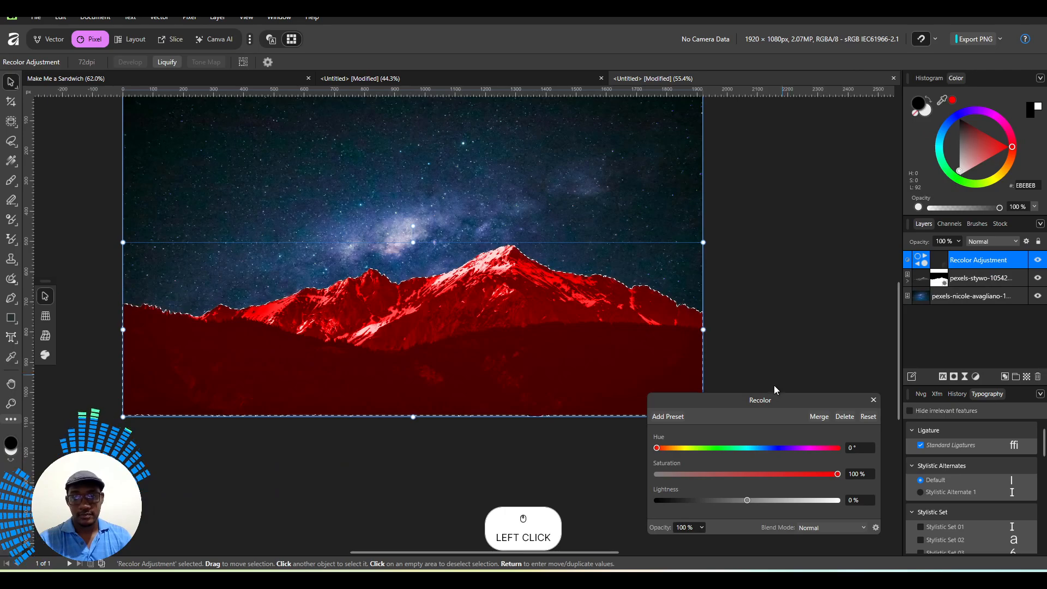
pyautogui.moveTo(772, 401); pyautogui.dragTo(856, 333)
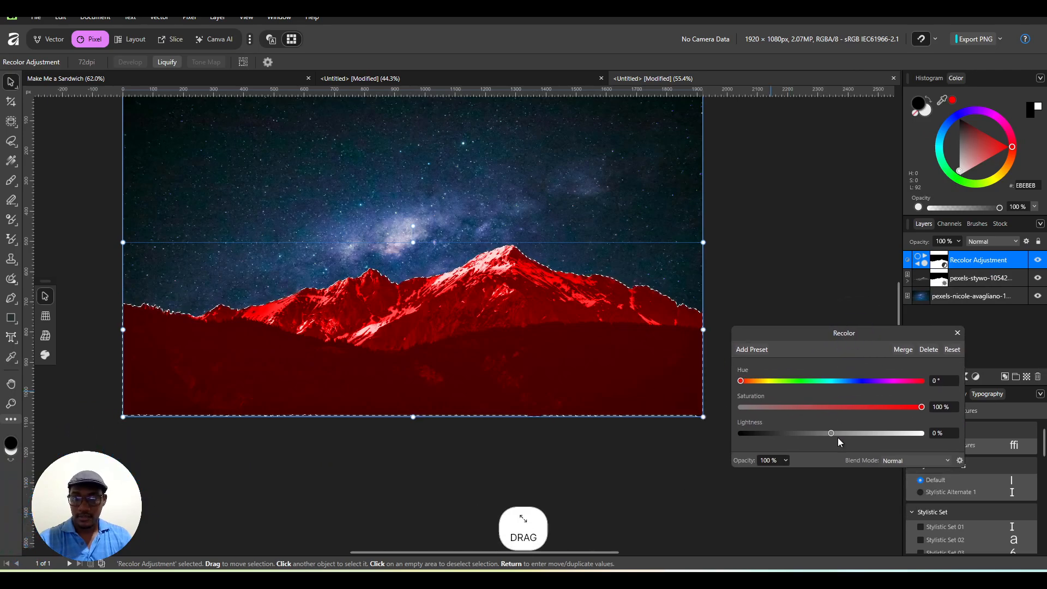
# Step: Set the Recolor adjustment's hue to 251.6° and its lightness to -52%
pyautogui.moveTo(830, 434); pyautogui.dragTo(777, 434)
pyautogui.moveTo(740, 383); pyautogui.dragTo(868, 380)
pyautogui.click(869, 381)
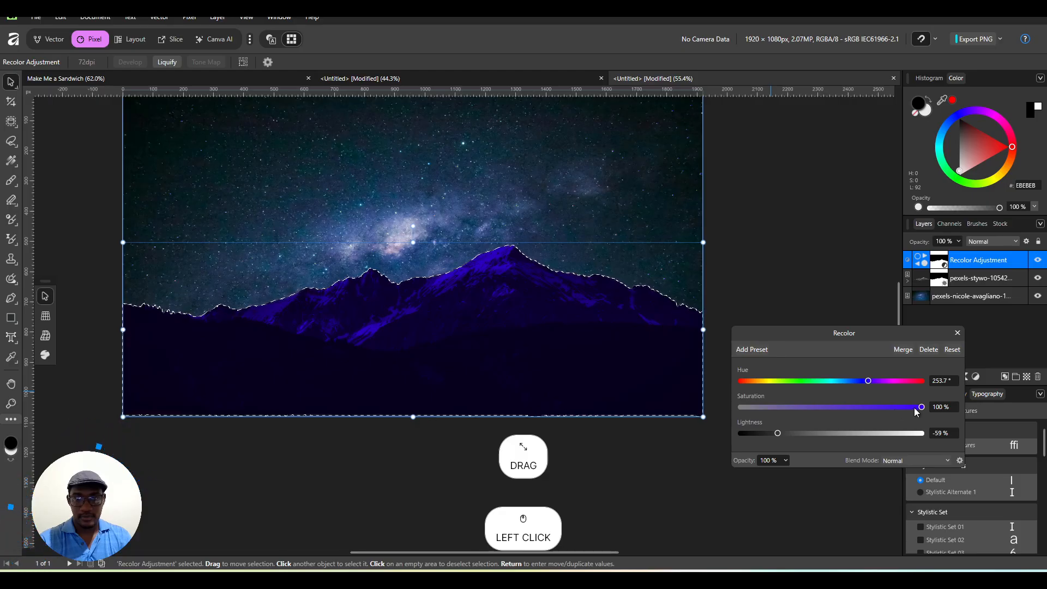
pyautogui.moveTo(779, 433)
pyautogui.mouseDown()
pyautogui.moveTo(793, 433)
pyautogui.moveTo(784, 433)
pyautogui.mouseUp()
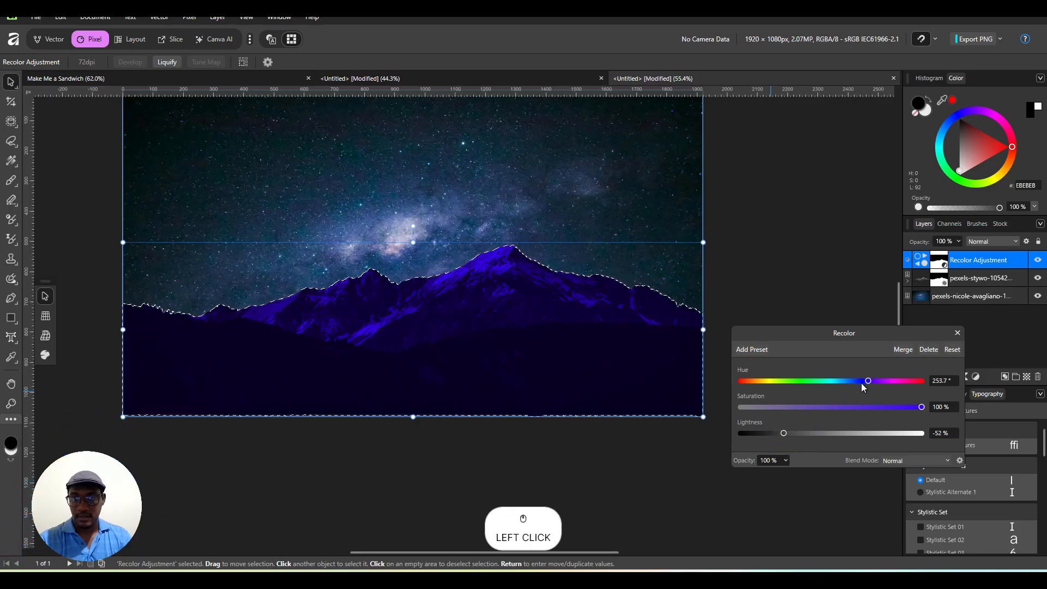
pyautogui.moveTo(863, 382)
pyautogui.mouseDown()
pyautogui.moveTo(836, 379)
pyautogui.moveTo(846, 381)
pyautogui.mouseUp()
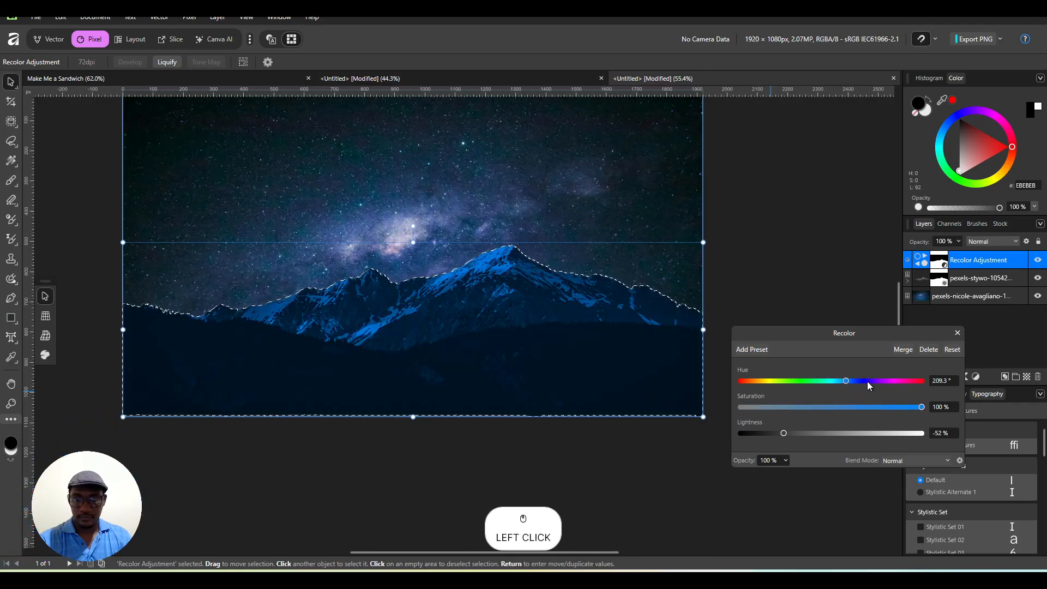
pyautogui.click(867, 381)
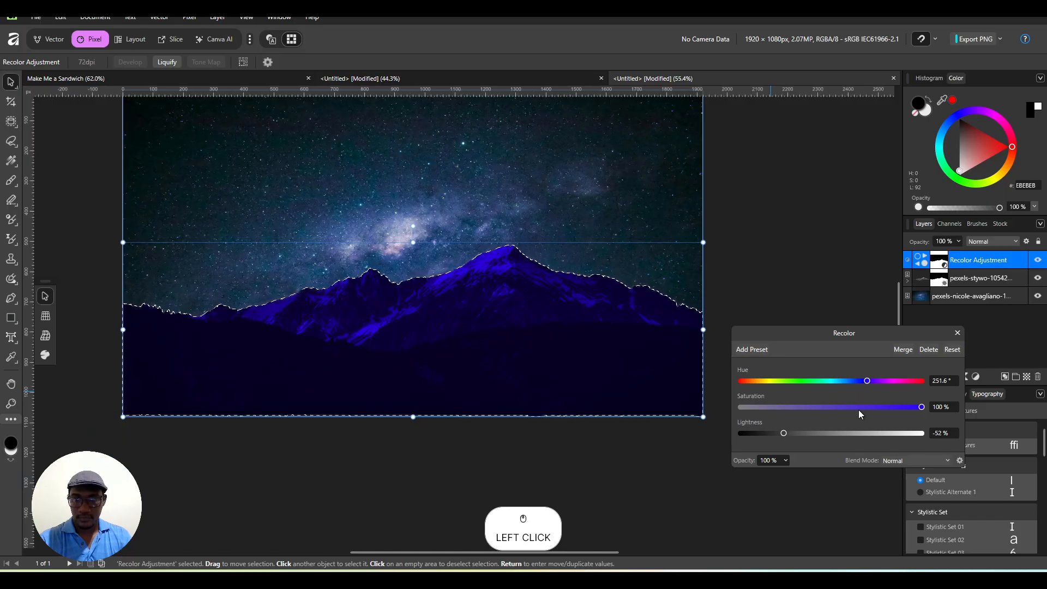
# Step: Set the Recolor adjustment's saturation to 34%, lightness to -64% and blend mode to Overlay
pyautogui.moveTo(859, 408); pyautogui.dragTo(775, 434)
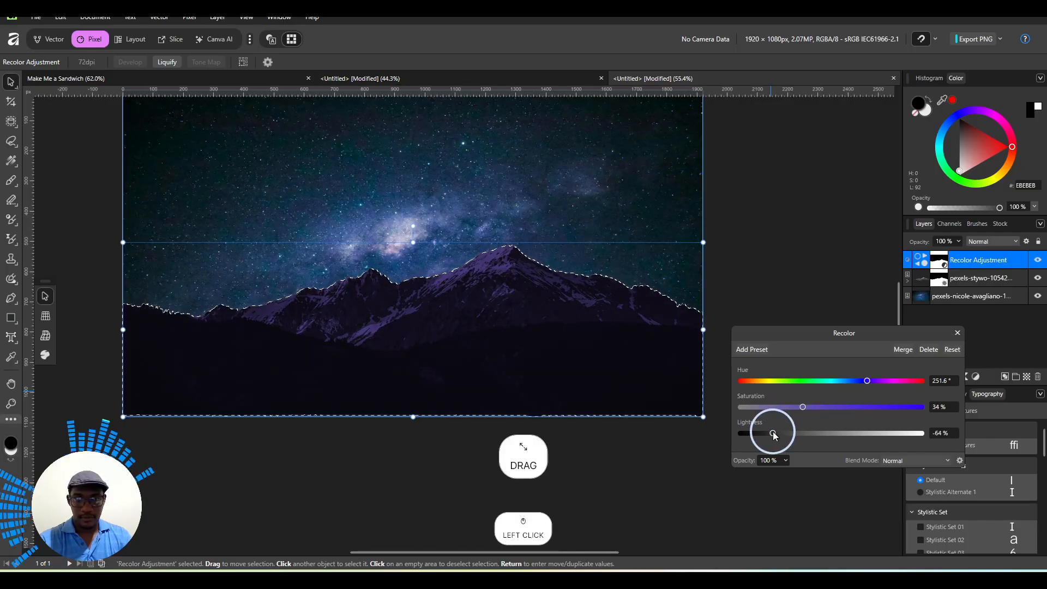
pyautogui.click(906, 462)
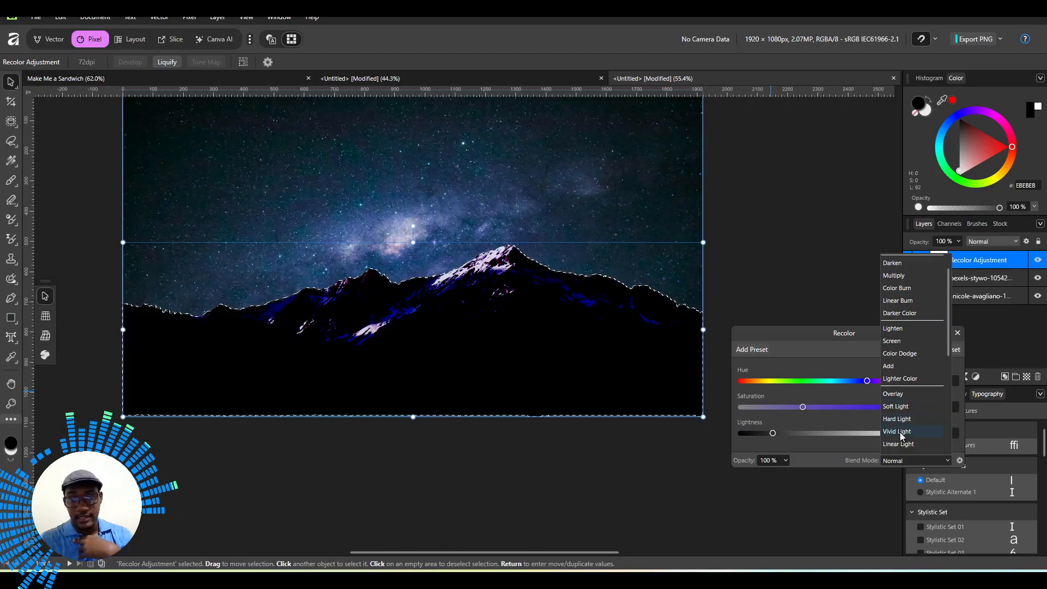
pyautogui.scroll(-3, 902, 436)
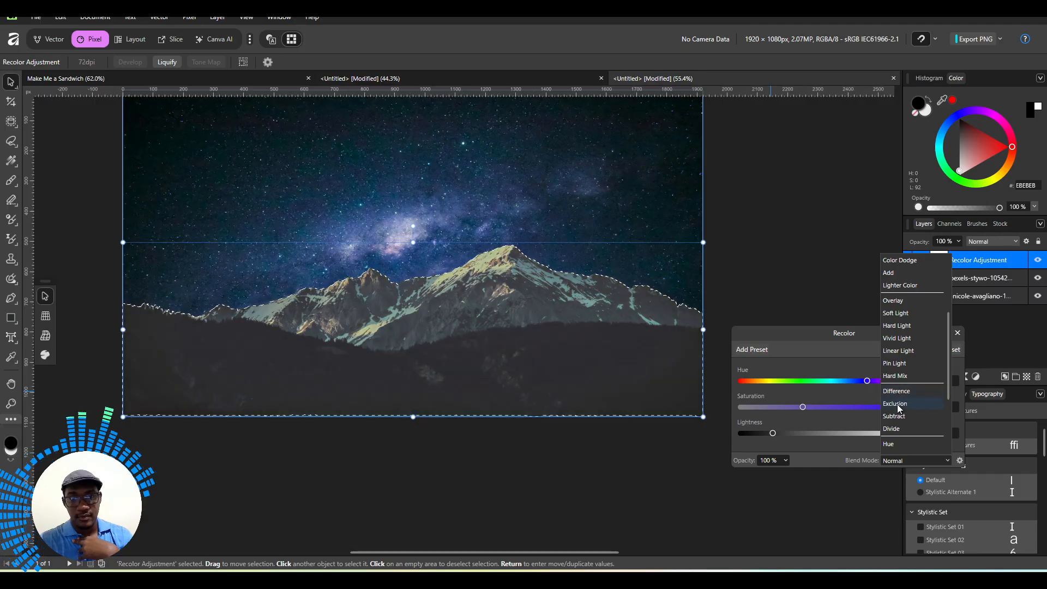
pyautogui.click(893, 302)
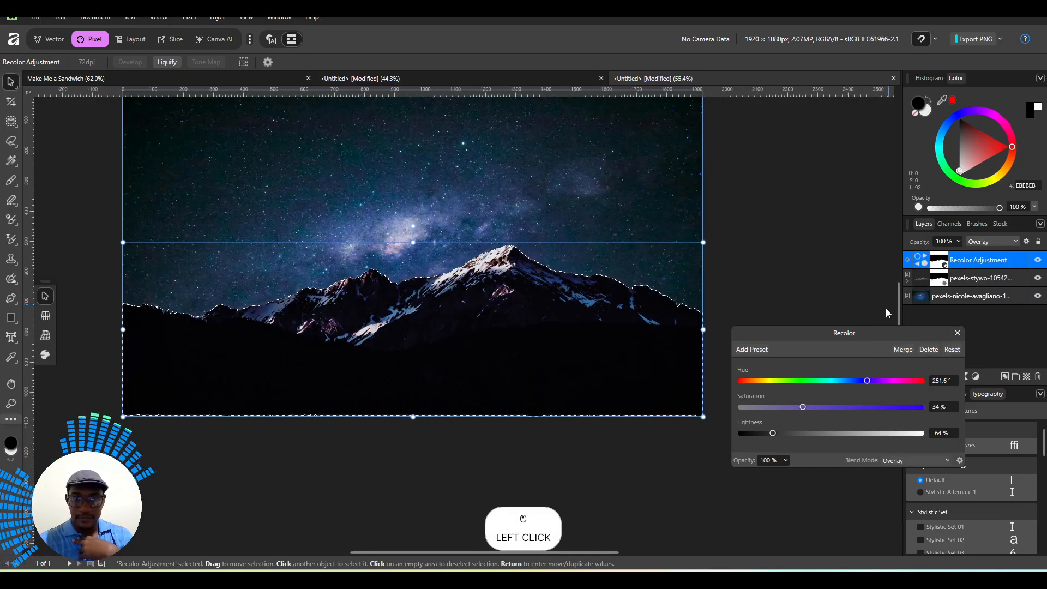
pyautogui.click(958, 333)
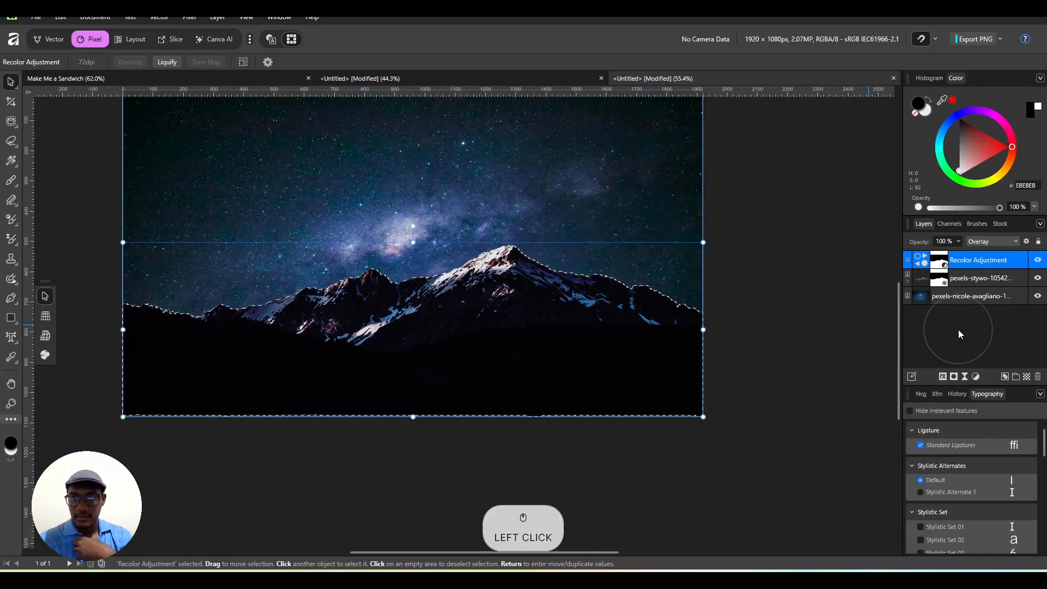
# Step: Clear the pixel selection around the mountains and compare the image with the Recolor adjustment hidden and shown
pyautogui.click(848, 295)
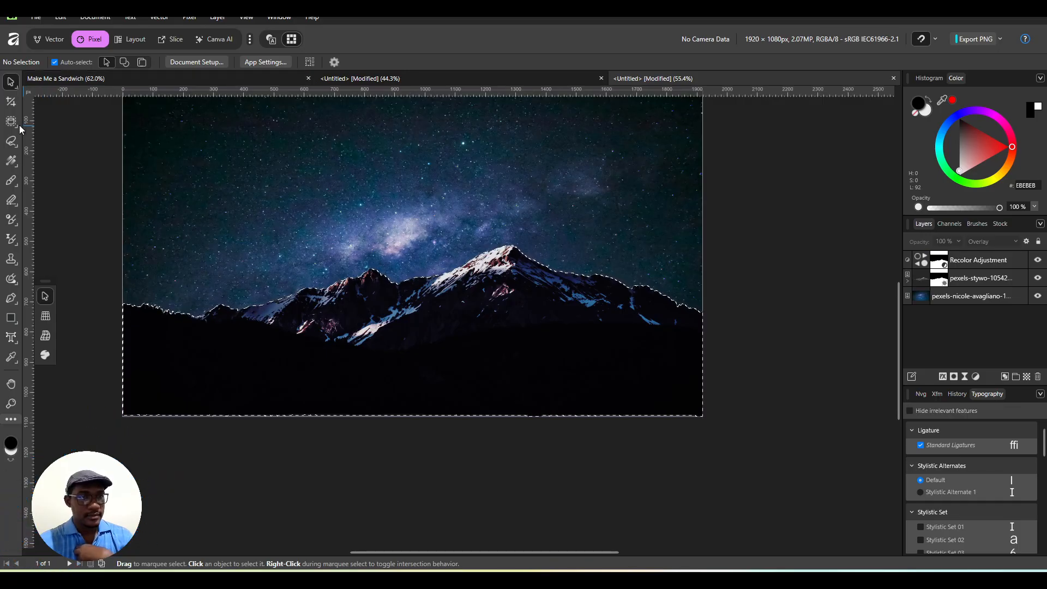
pyautogui.click(11, 141)
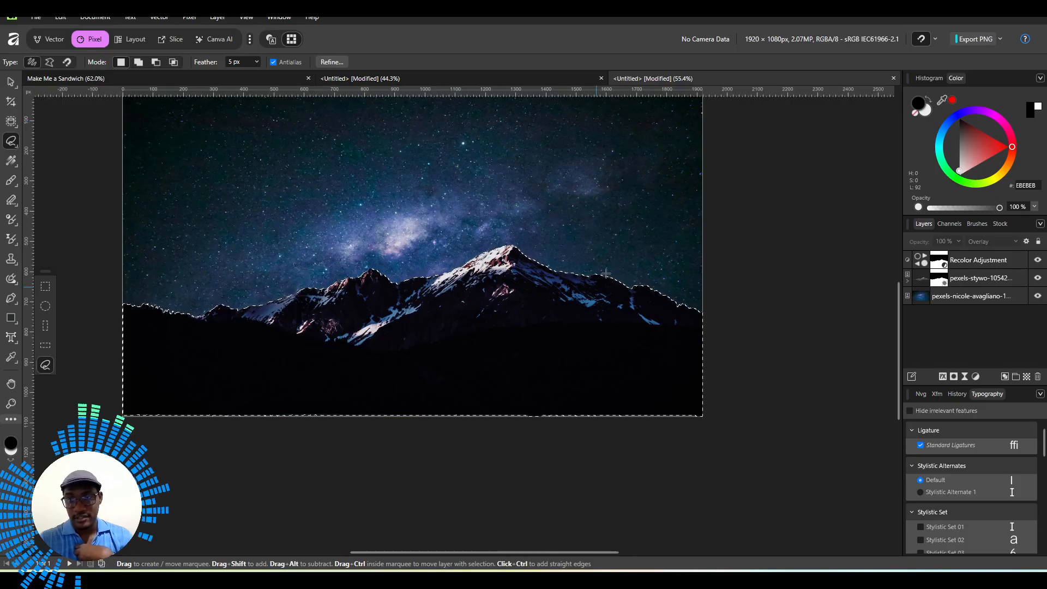
pyautogui.click(189, 17)
pyautogui.moveTo(158, 46)
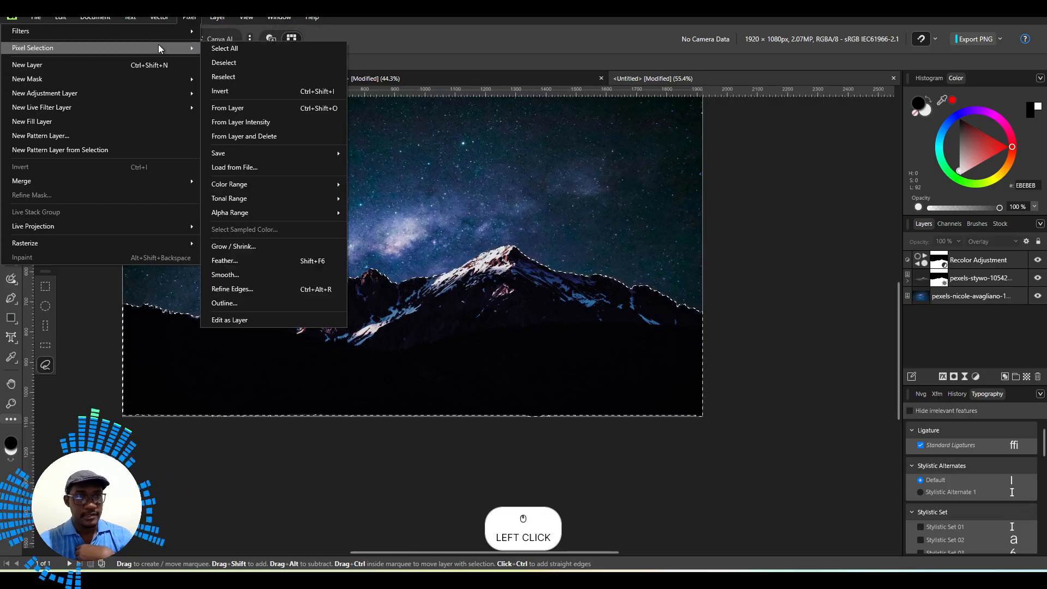
pyautogui.click(238, 62)
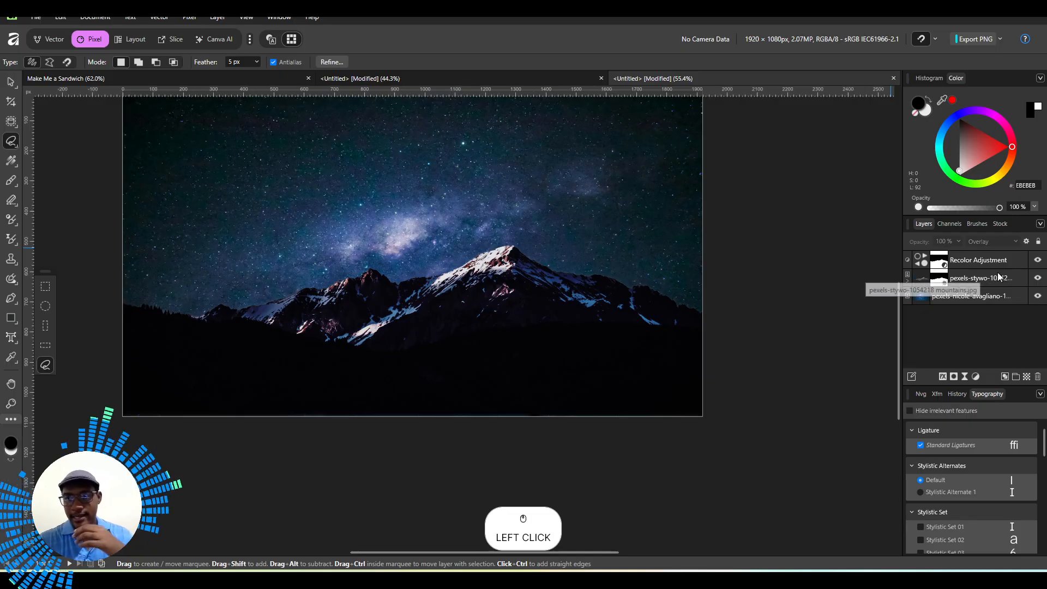
pyautogui.click(1038, 261)
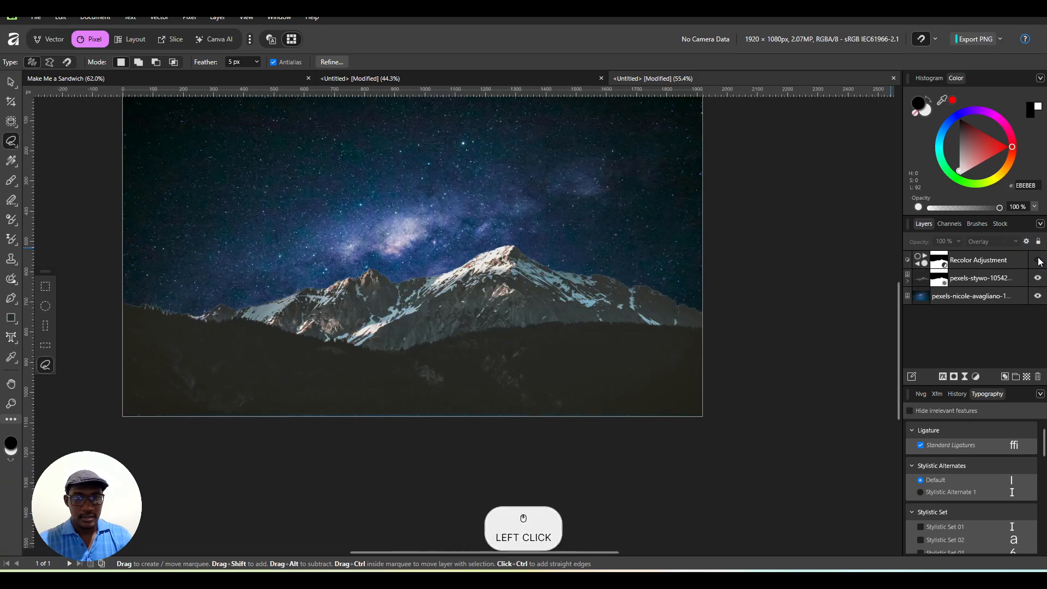
pyautogui.click(1038, 260)
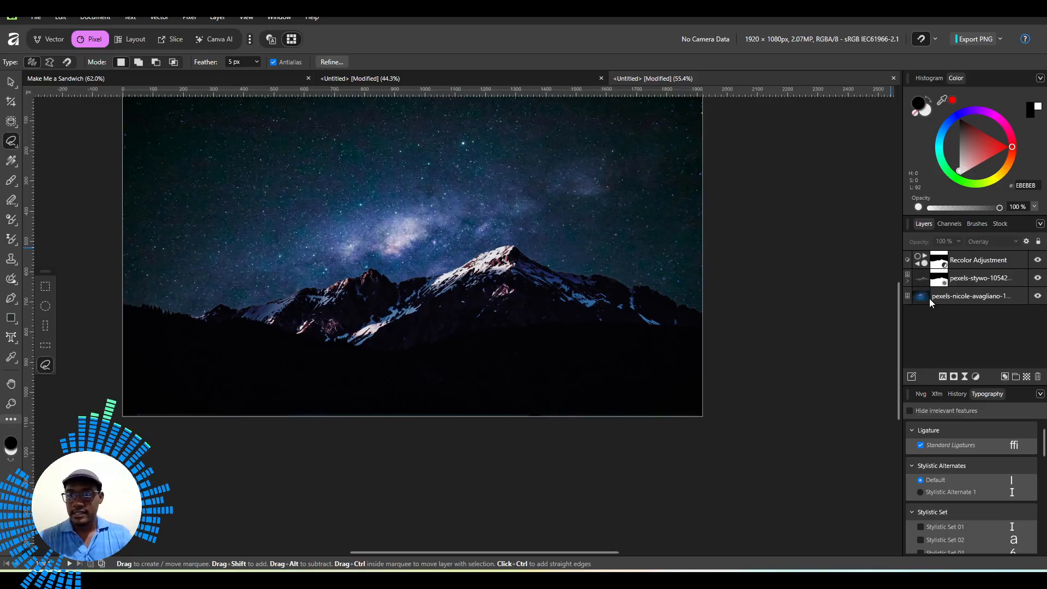
# Step: Duplicate the masked mountains layer
pyautogui.click(970, 279)
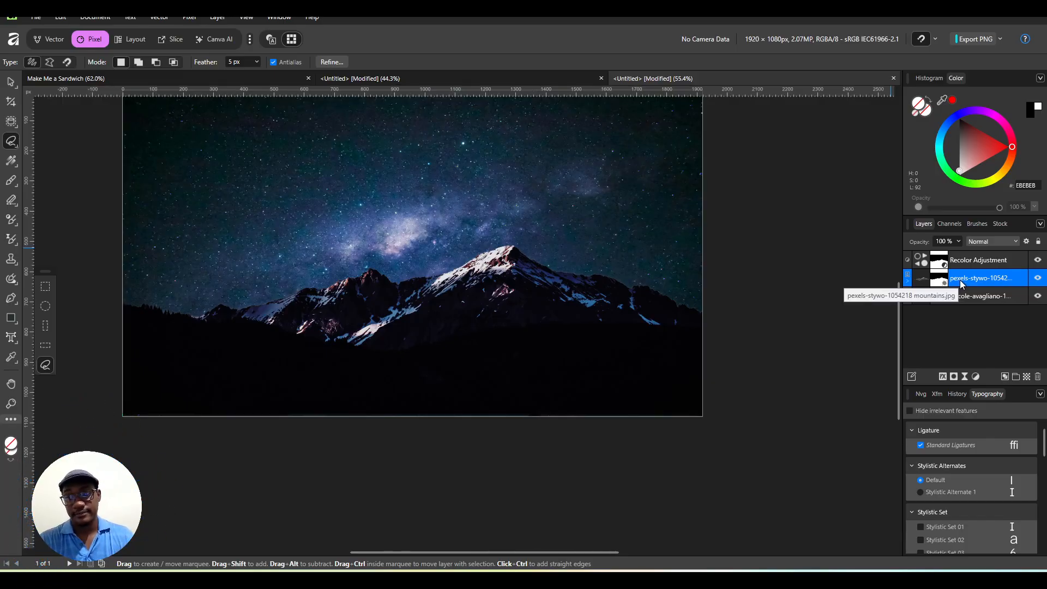
pyautogui.doubleClick(960, 280)
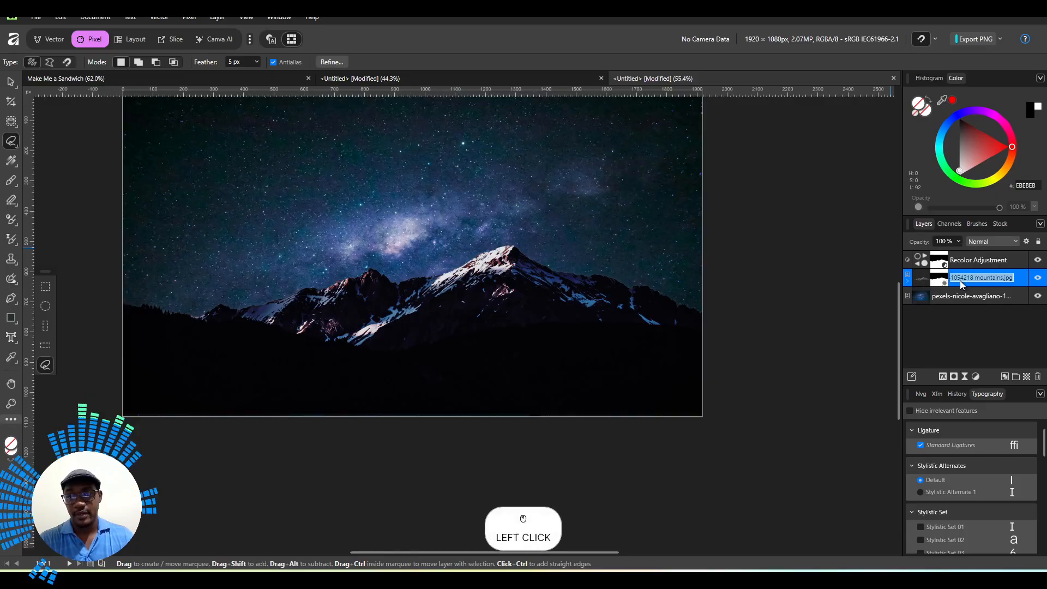
pyautogui.click(1018, 283)
pyautogui.rightClick(1018, 283)
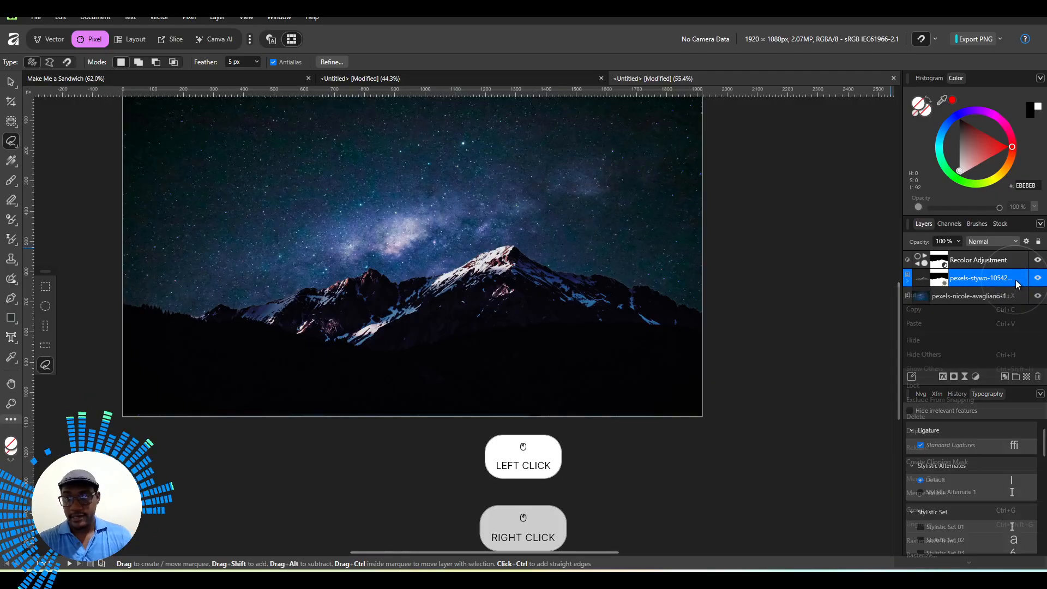
pyautogui.click(930, 431)
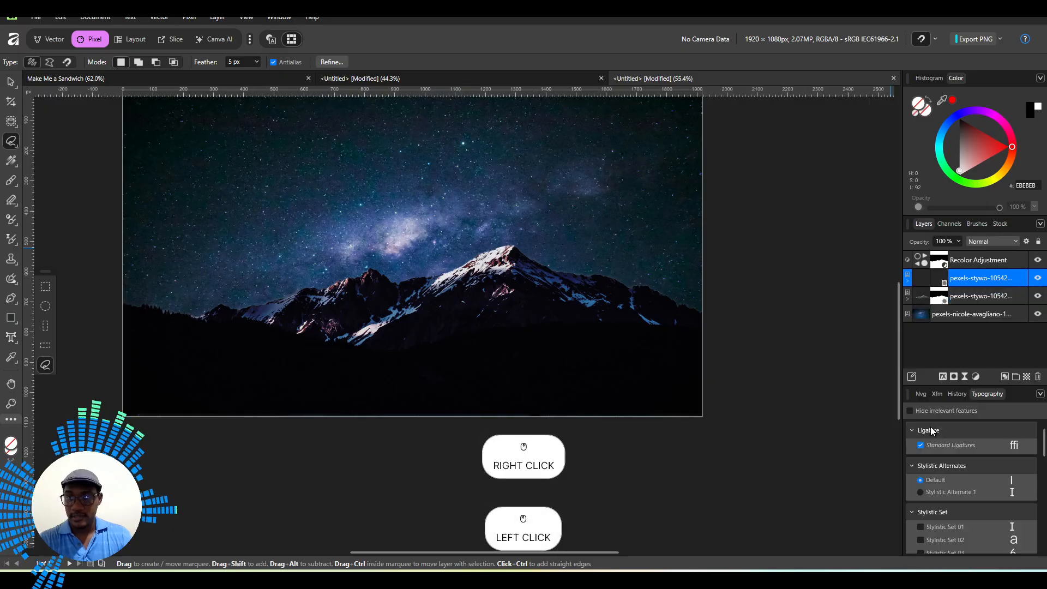
# Step: Delete the mask from the duplicated mountains layer and move that layer above the Recolor adjustment
pyautogui.click(942, 279)
pyautogui.rightClick(942, 279)
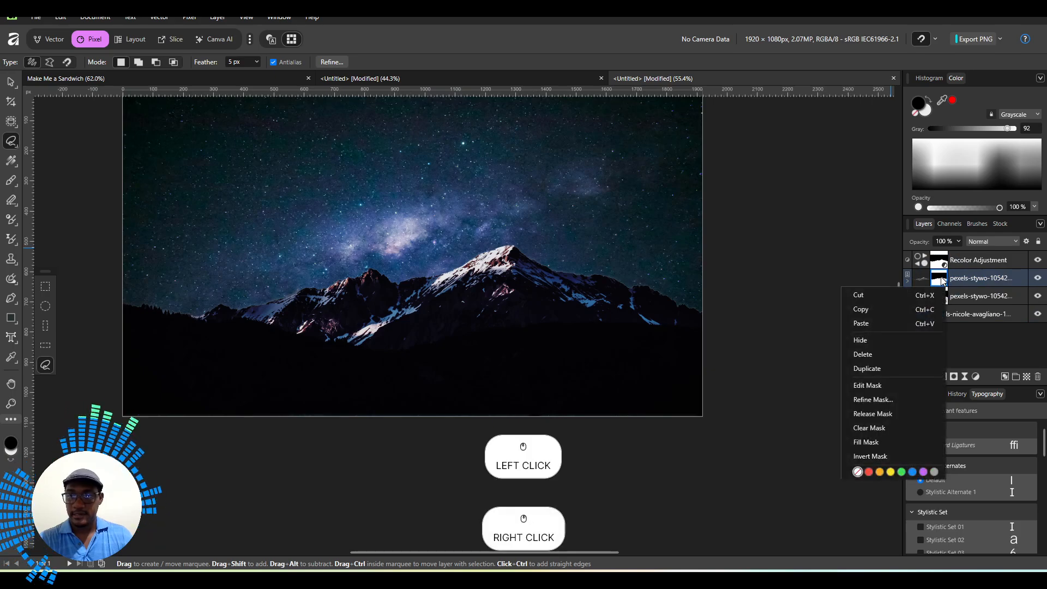
pyautogui.click(895, 353)
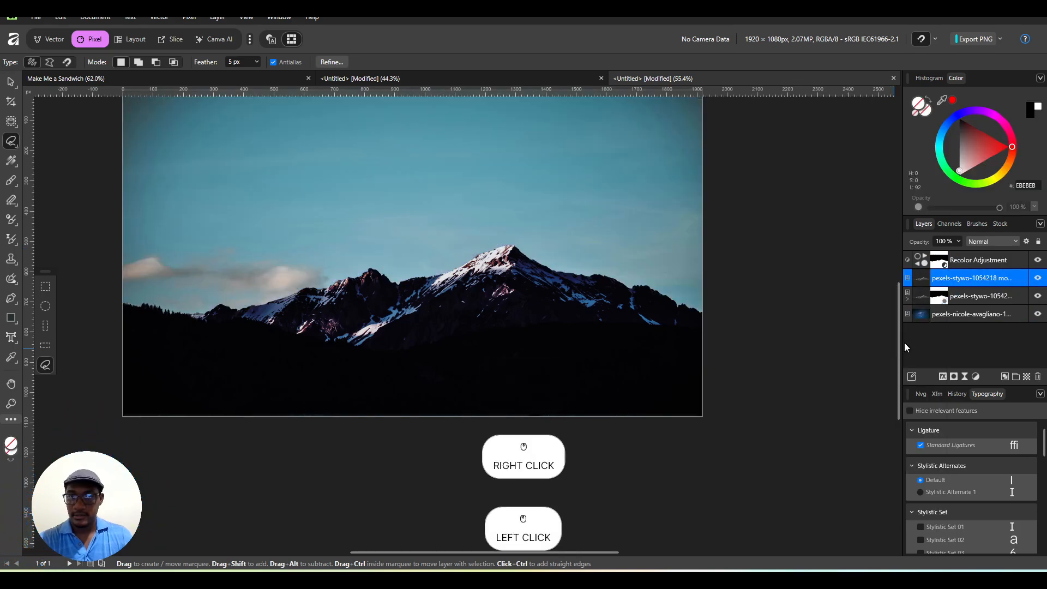
pyautogui.moveTo(964, 279); pyautogui.dragTo(971, 256)
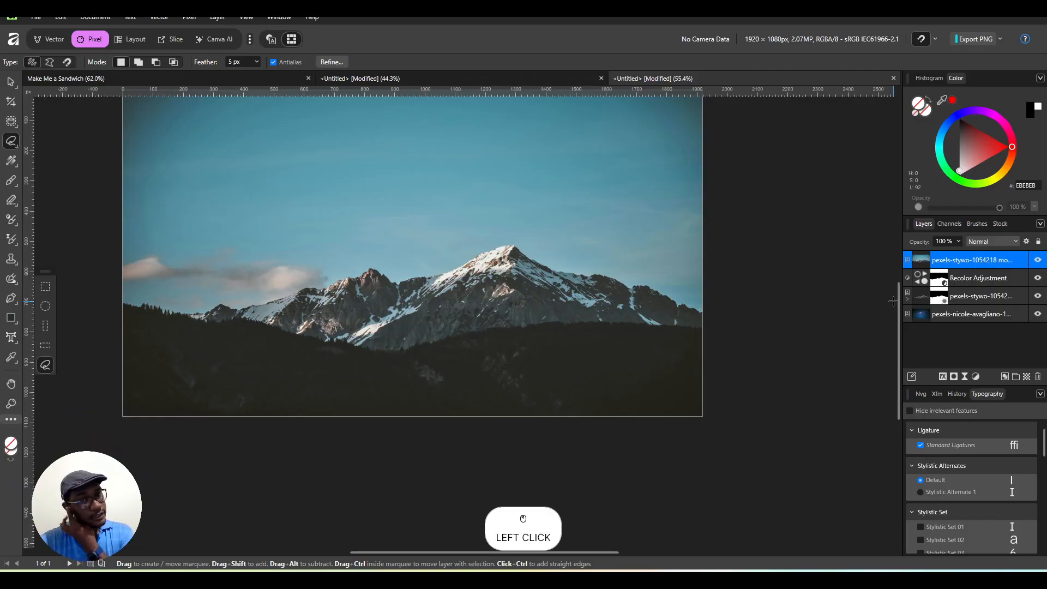
# Step: Select a full-height rectangle over about the left 1015 px of the canvas and mask the mountains copy to it
pyautogui.scroll(-1, 587, 394)
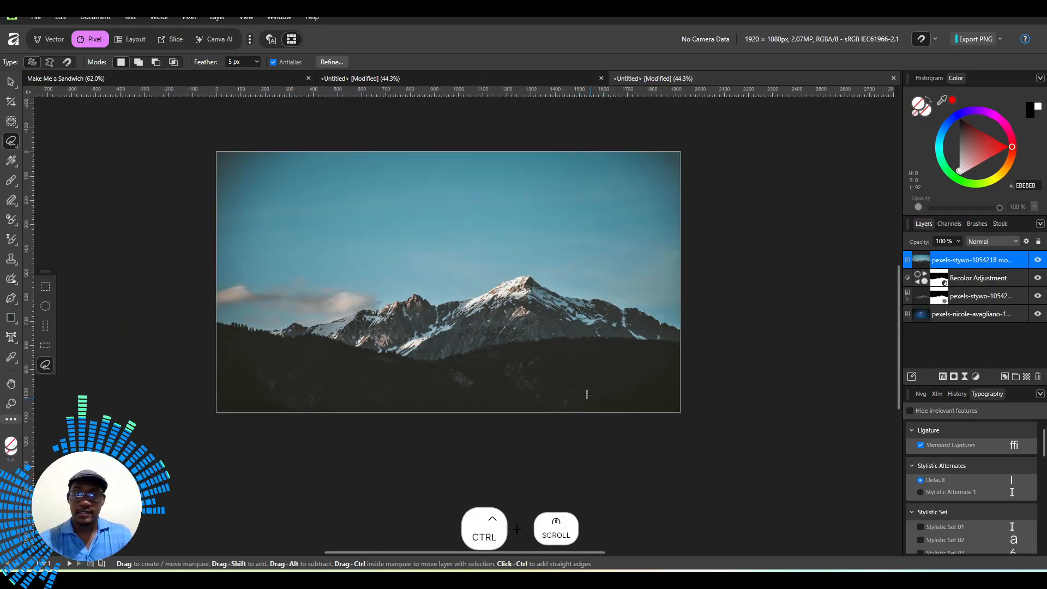
pyautogui.press('space')
pyautogui.moveTo(418, 262); pyautogui.dragTo(462, 256)
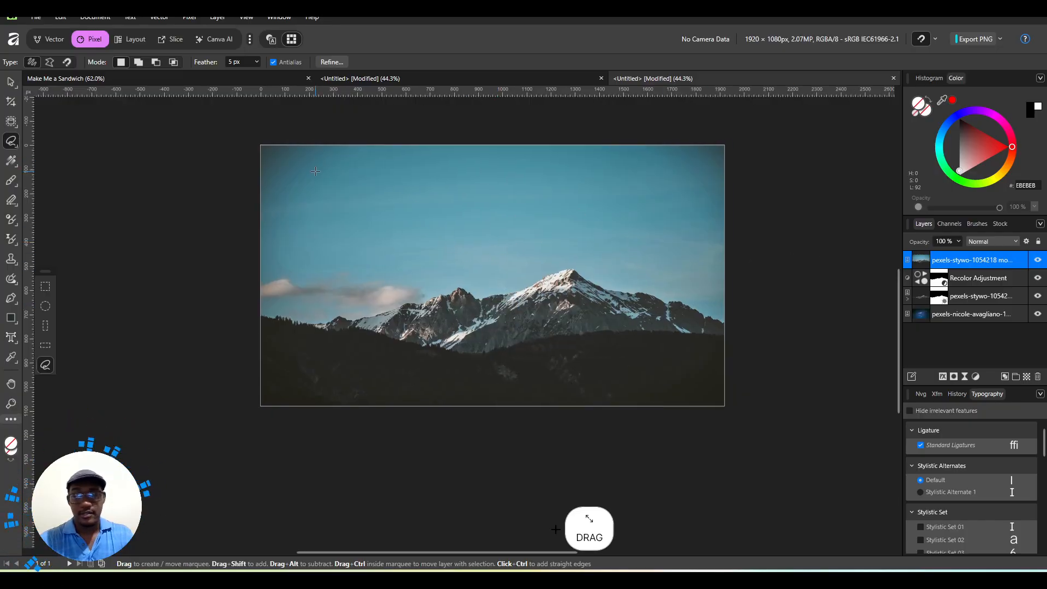
pyautogui.click(13, 141)
pyautogui.click(79, 139)
pyautogui.moveTo(249, 135); pyautogui.dragTo(507, 411)
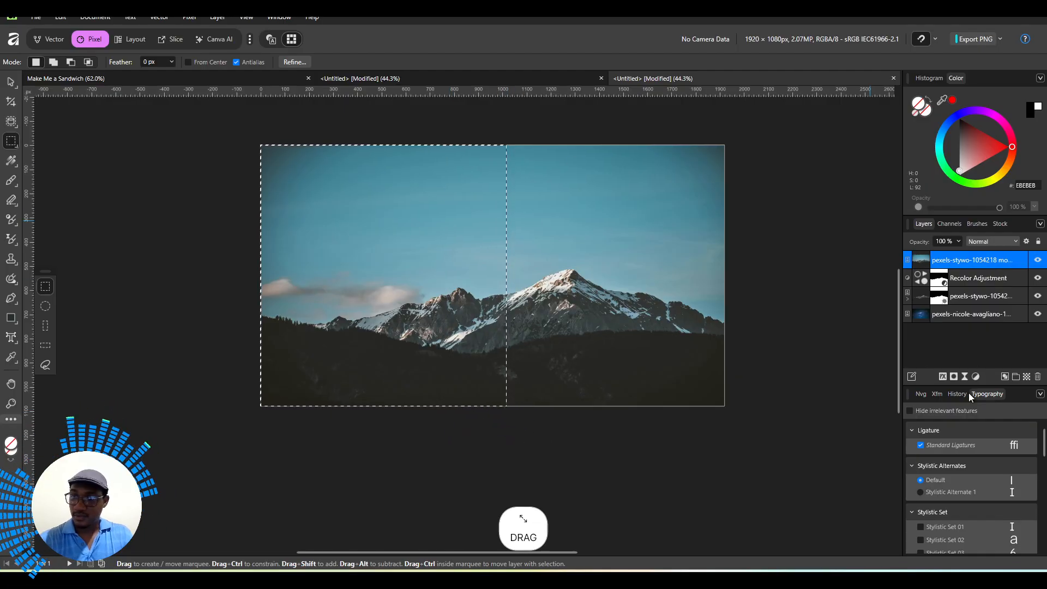
pyautogui.click(951, 377)
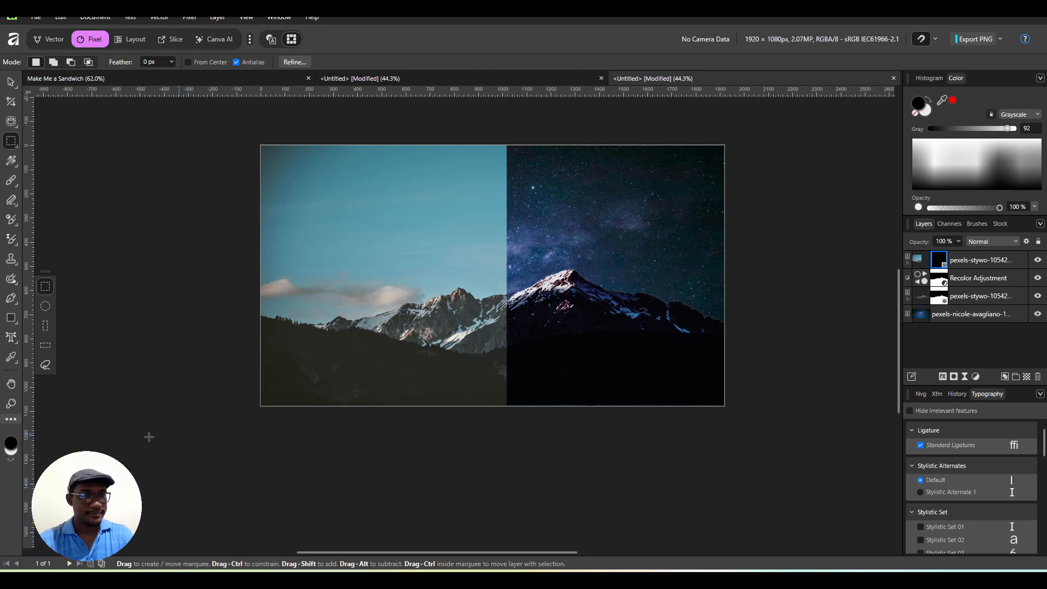
# Step: Draw a thin, light vertical rectangle along the seam between the day and night halves, extending past the canvas's upper and lower edges
pyautogui.click(10, 322)
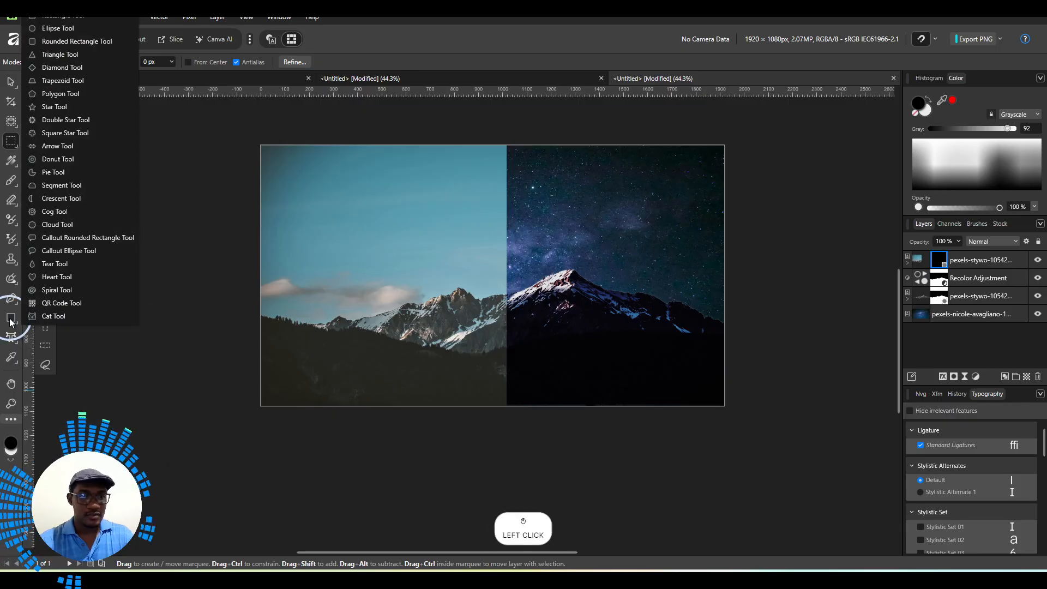
pyautogui.moveTo(11, 322); pyautogui.dragTo(53, 19)
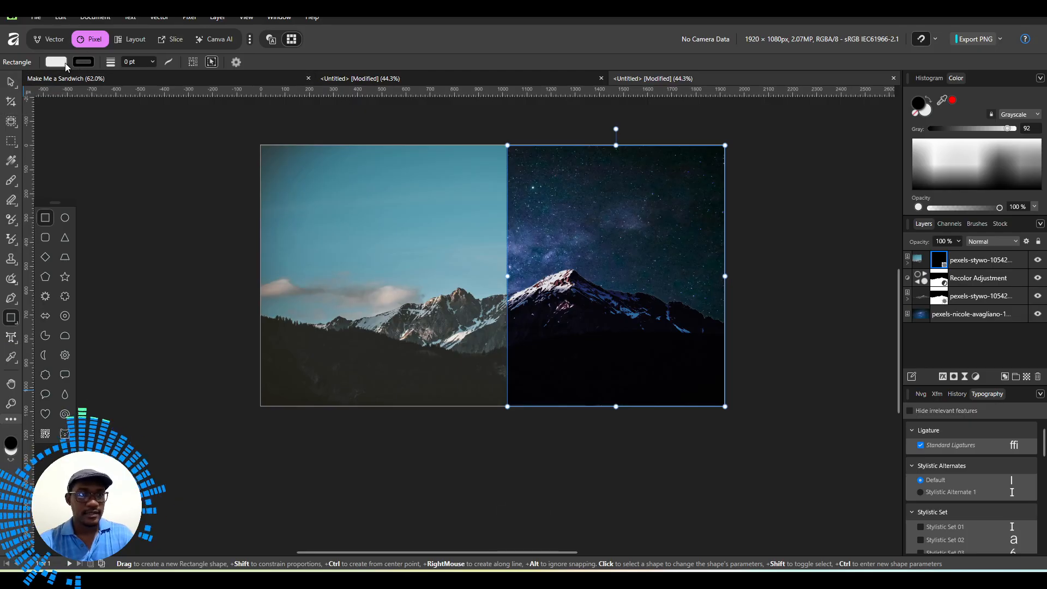
pyautogui.scroll(2, 511, 191)
pyautogui.scroll(1, 511, 191)
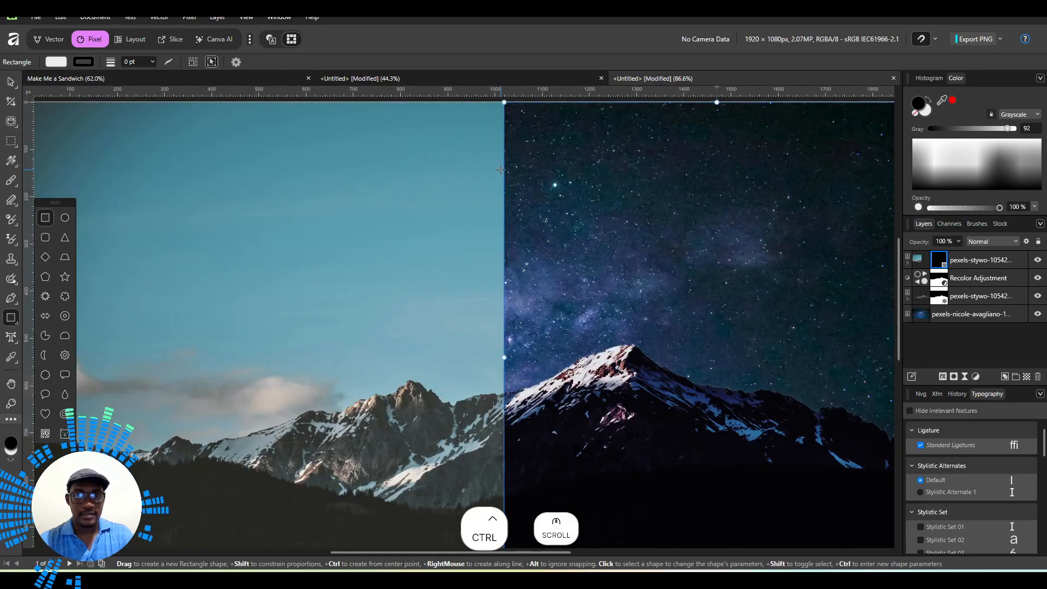
pyautogui.scroll(-3, 505, 185)
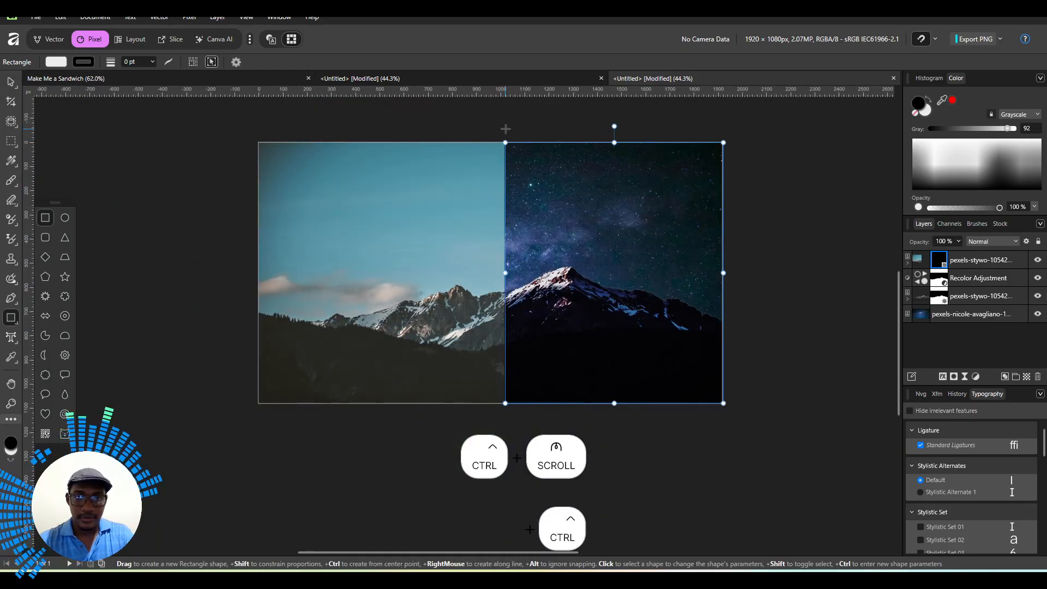
pyautogui.moveTo(505, 128); pyautogui.dragTo(506, 410)
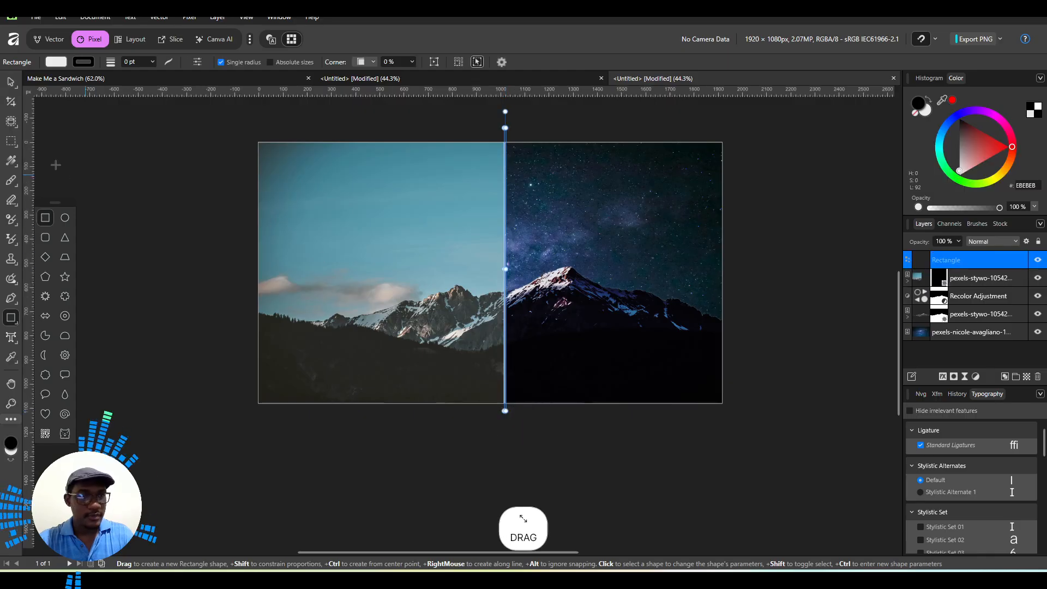
# Step: Nudge the thin divider rectangle horizontally so it covers the seam between the two halves, and deselect it
pyautogui.click(10, 81)
pyautogui.click(144, 106)
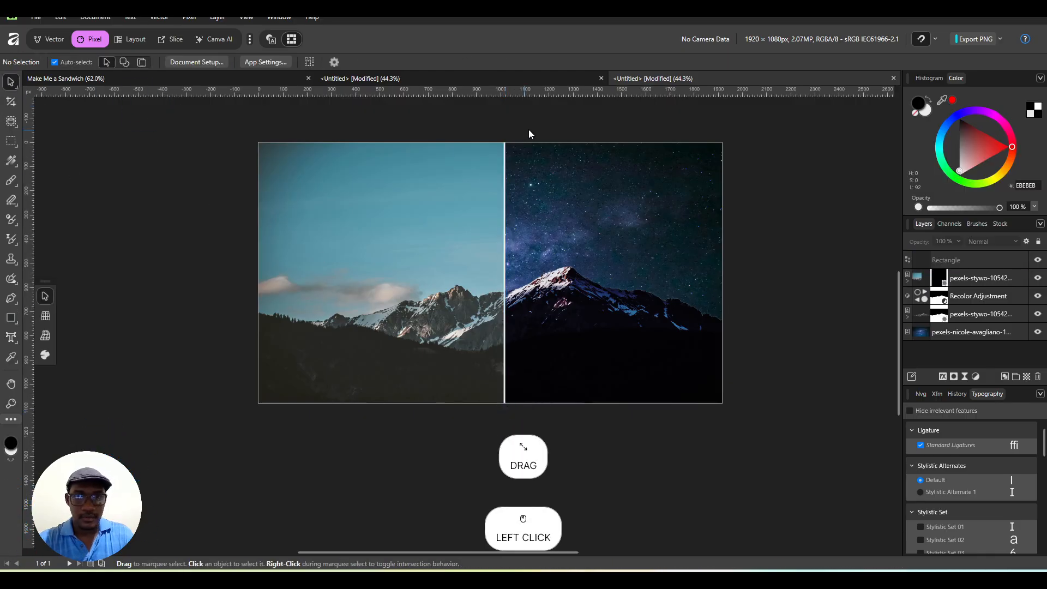
pyautogui.scroll(2, 529, 129)
pyautogui.click(483, 181)
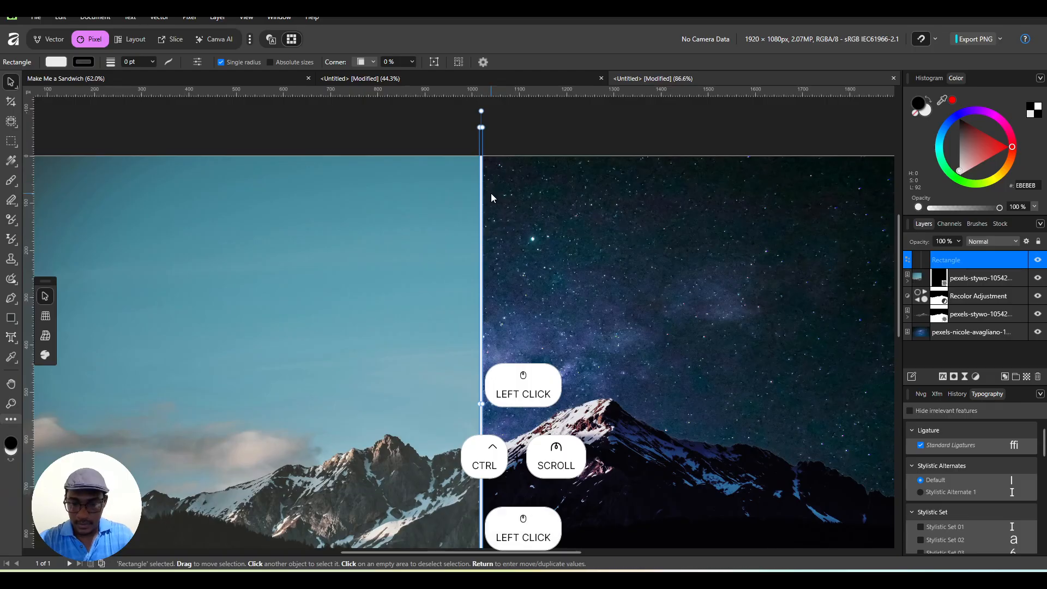
pyautogui.press('Left')
pyautogui.press('Left')
pyautogui.press('Left')
pyautogui.press('Left')
pyautogui.press('Left')
pyautogui.press('Left')
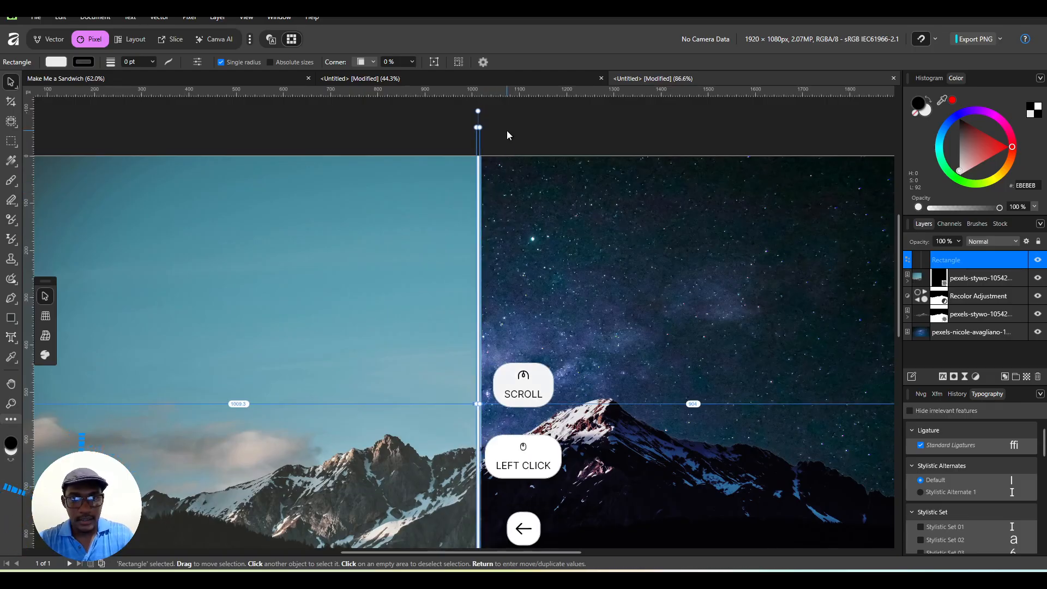
pyautogui.press('Right')
pyautogui.press('Right')
pyautogui.press('Right')
pyautogui.press('Right')
pyautogui.press('Right')
pyautogui.click(506, 129)
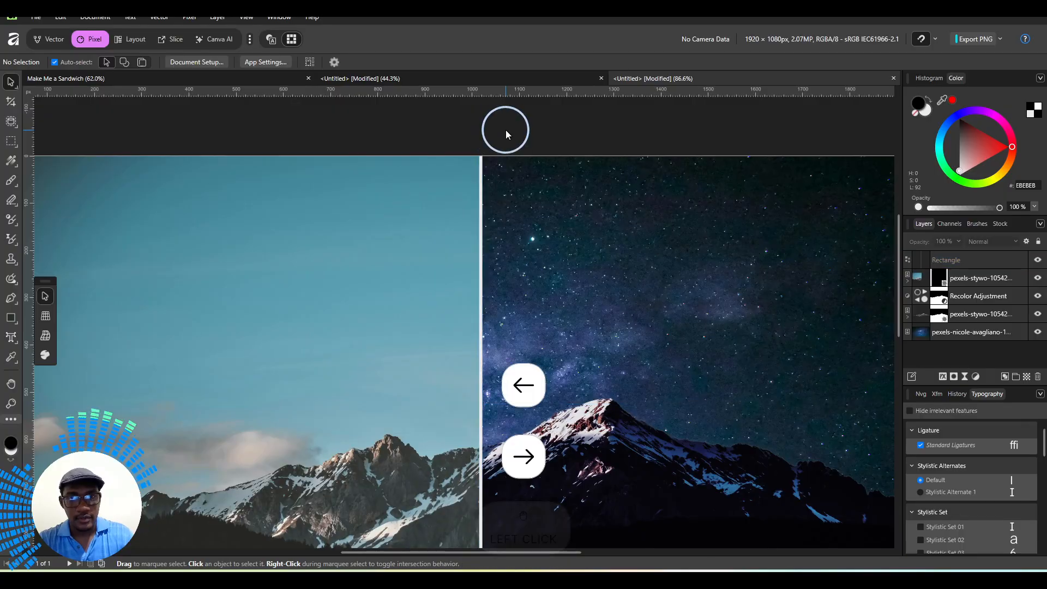
# Step: Add the art text "BEFORE" at about 216.5 pt in Arial over the day sky and select all its characters
pyautogui.keyDown('ctrl'); pyautogui.scroll(-5, 525, 143); pyautogui.keyUp('ctrl')
pyautogui.click(738, 249)
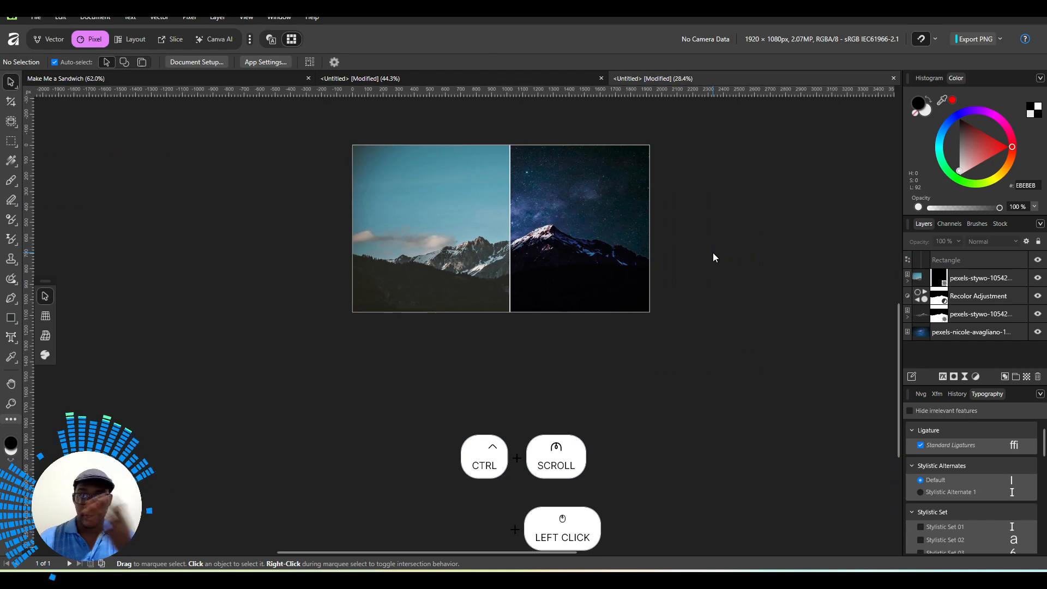
pyautogui.click(11, 338)
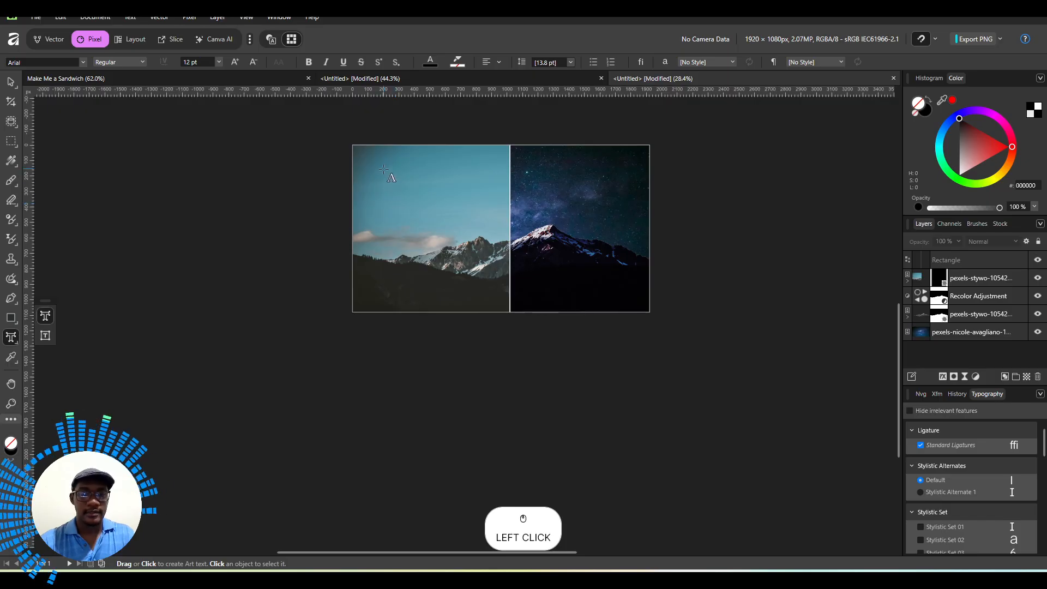
pyautogui.moveTo(383, 169); pyautogui.dragTo(412, 193)
pyautogui.write('BEFOR')
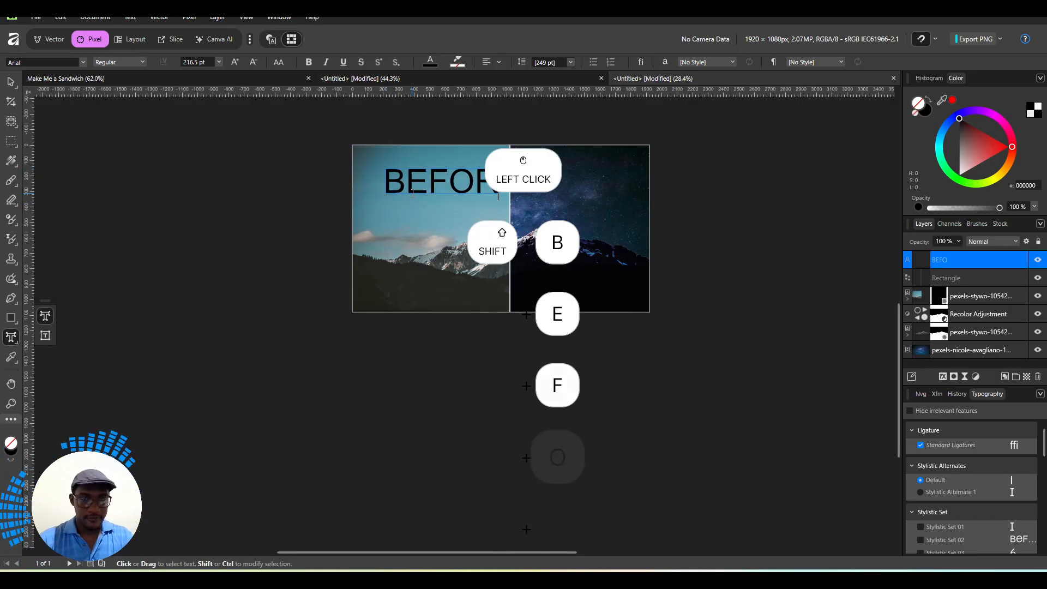
pyautogui.write('E')
pyautogui.hotkey('ctrl', 'a')
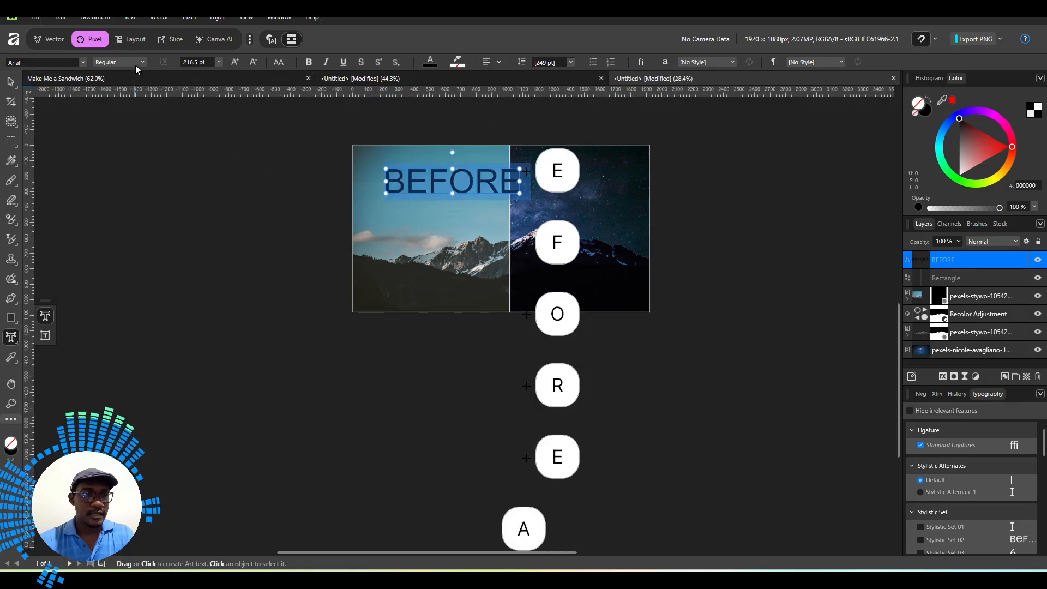
# Step: Change the font of the selected "BEFORE" text to Bebas
pyautogui.click(75, 63)
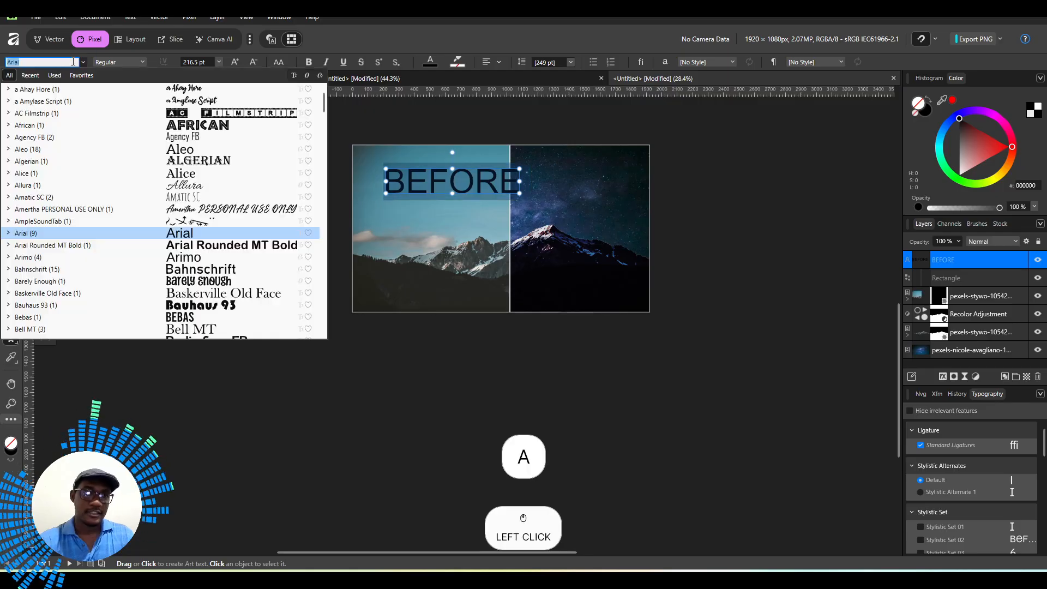
pyautogui.write('bebas')
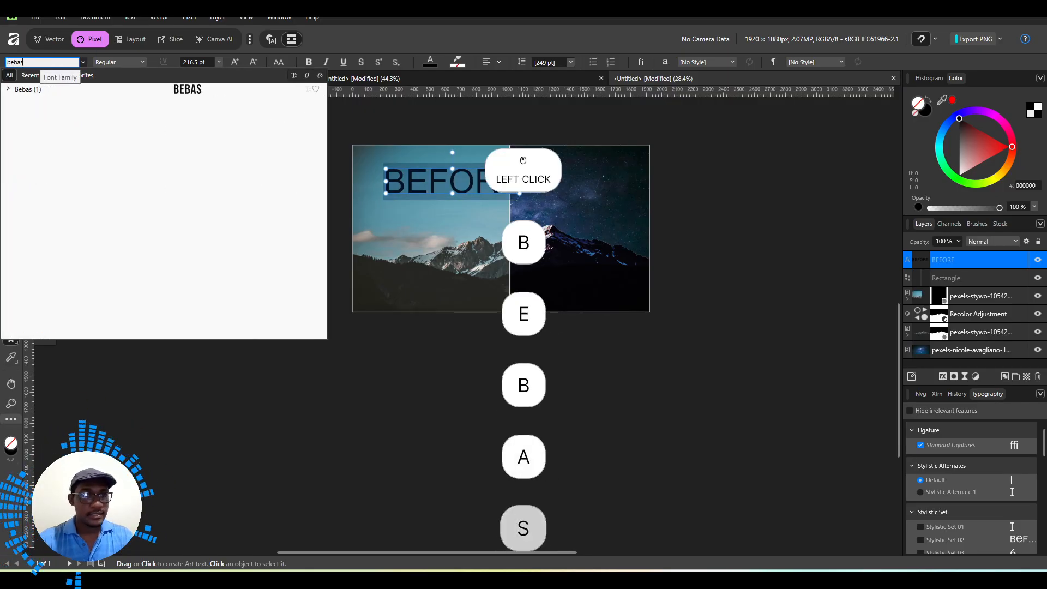
pyautogui.click(171, 89)
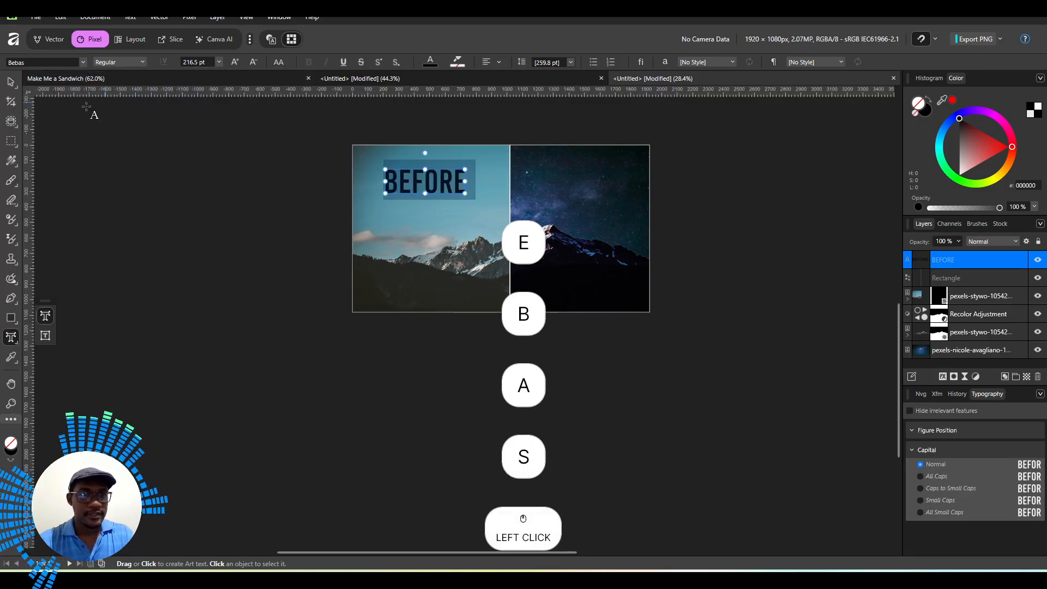
# Step: Duplicate the "BEFORE" text horizontally onto the night half and replace the copy's wording with "AFTER"
pyautogui.click(10, 82)
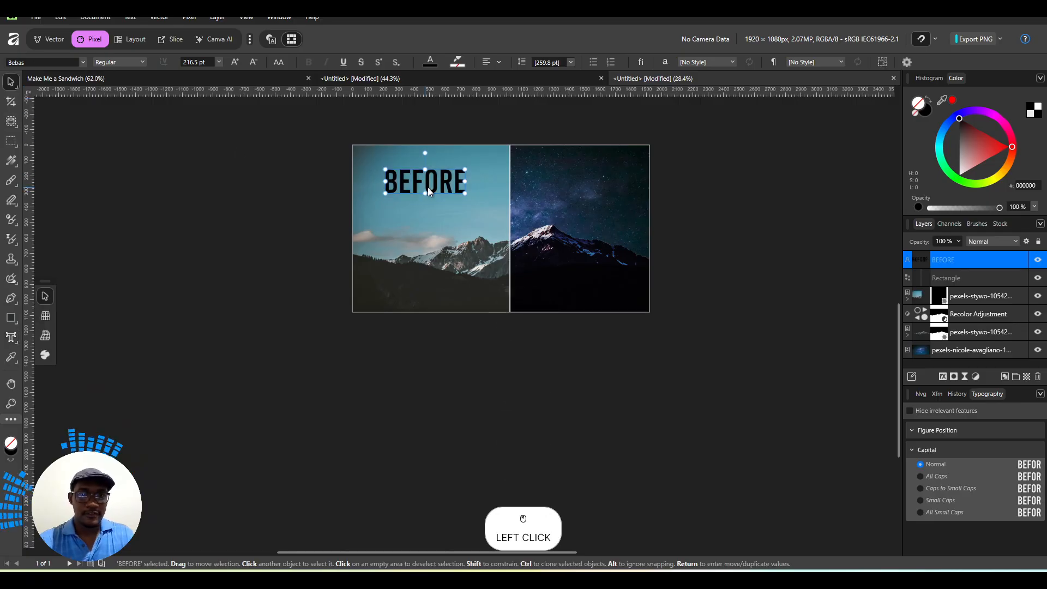
pyautogui.scroll(2, 436, 184)
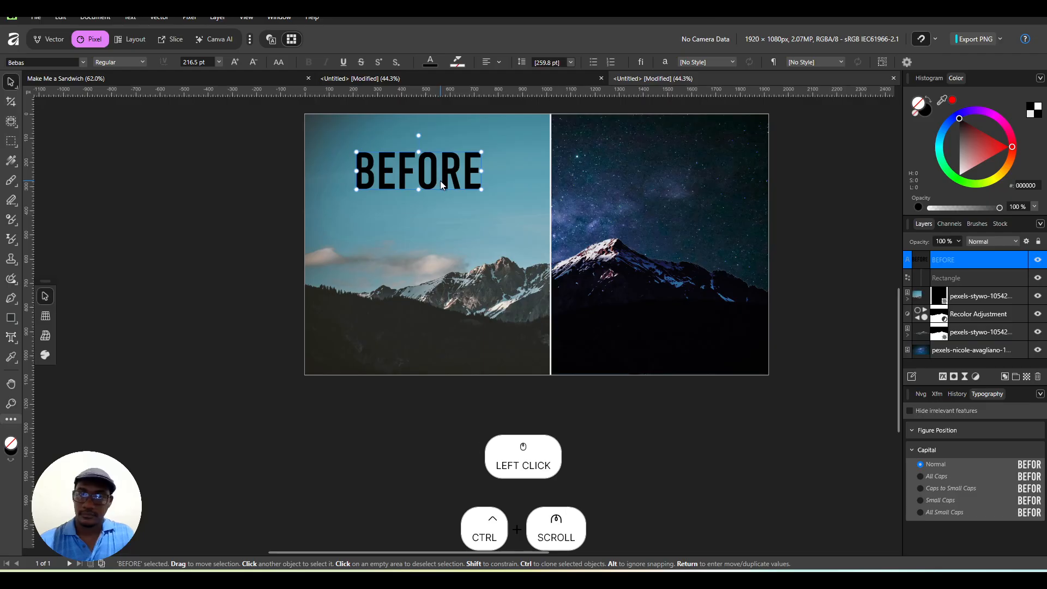
pyautogui.moveTo(439, 175); pyautogui.dragTo(672, 180)
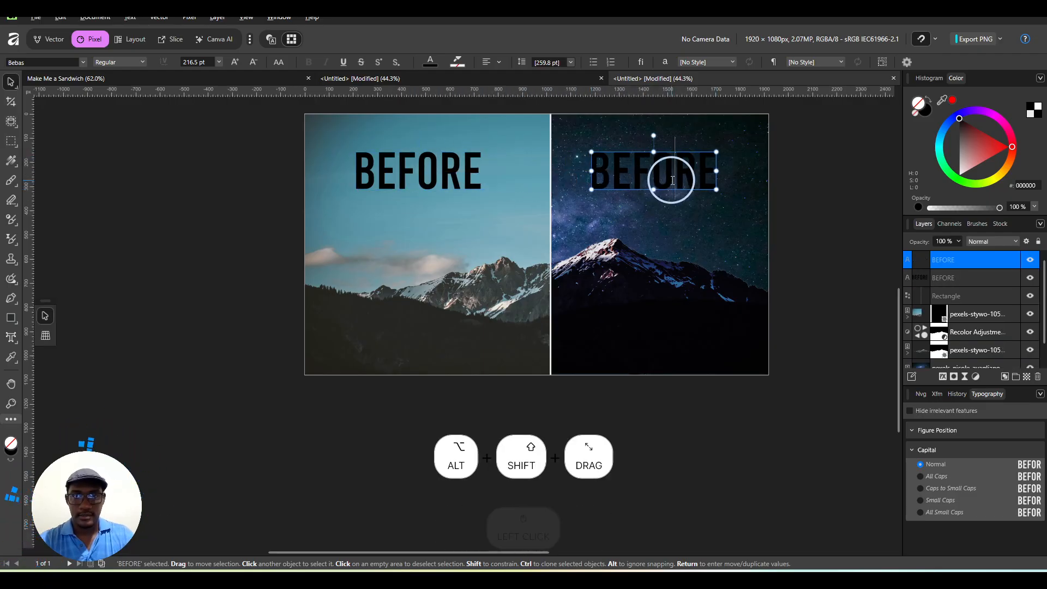
pyautogui.doubleClick(672, 180)
pyautogui.hotkey('ctrl', 'a')
pyautogui.write('AFTER')
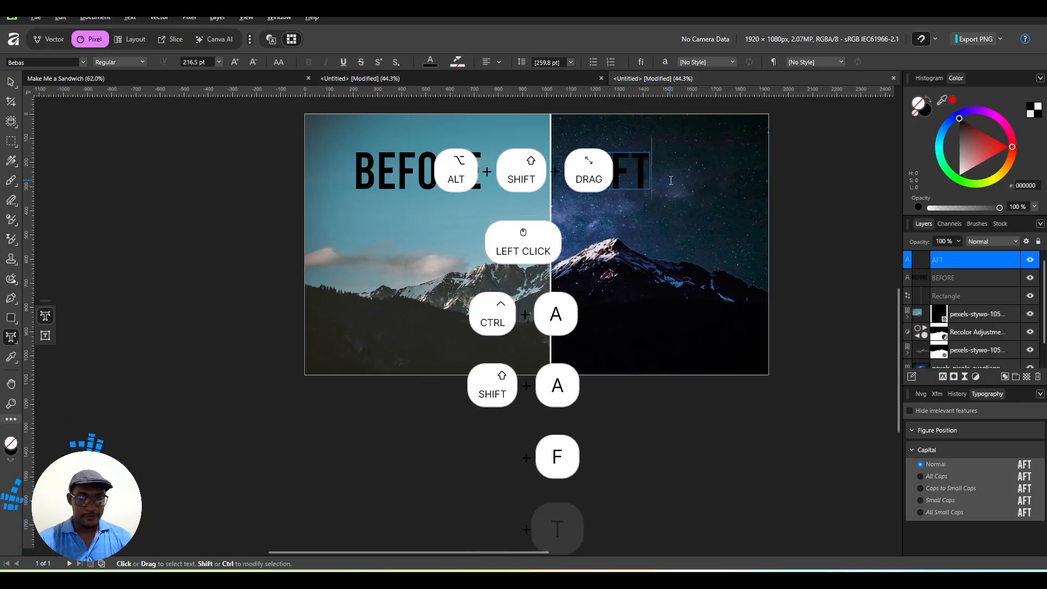
pyautogui.click(11, 82)
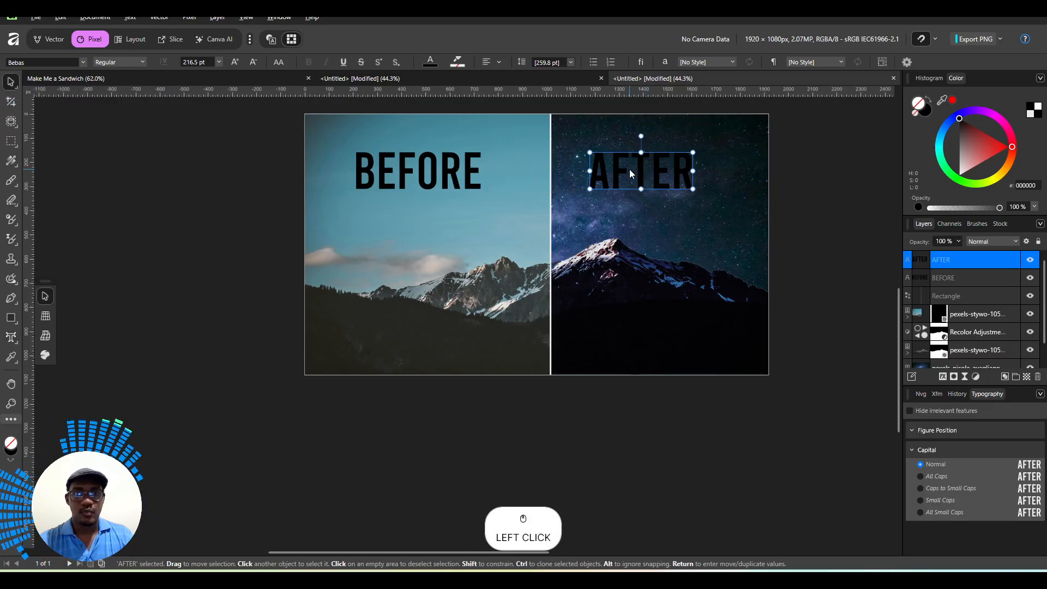
# Step: Recolor the "AFTER" text white and deselect it
pyautogui.click(429, 64)
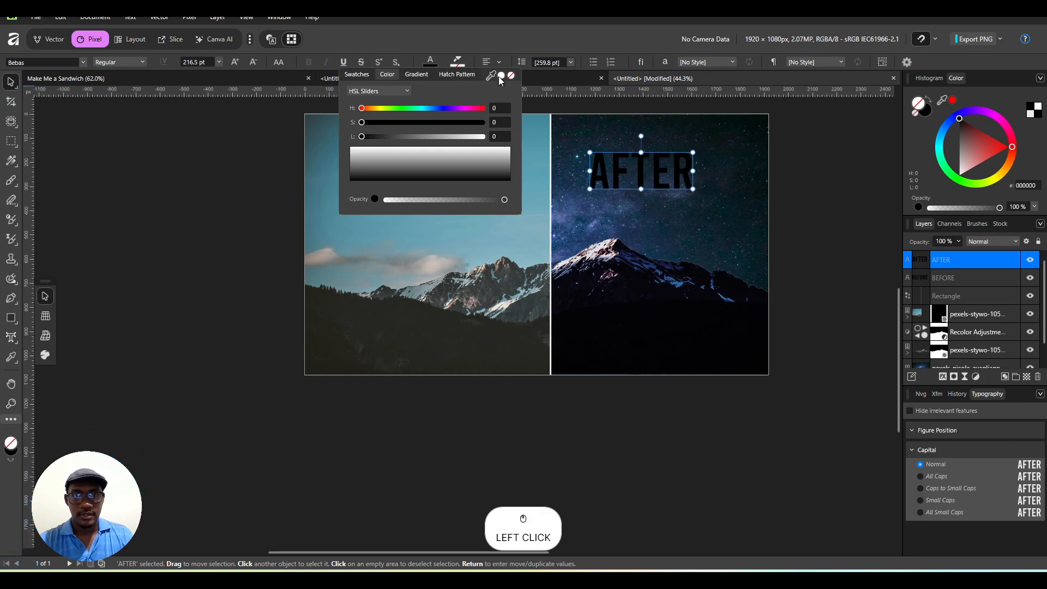
pyautogui.click(501, 75)
pyautogui.click(230, 204)
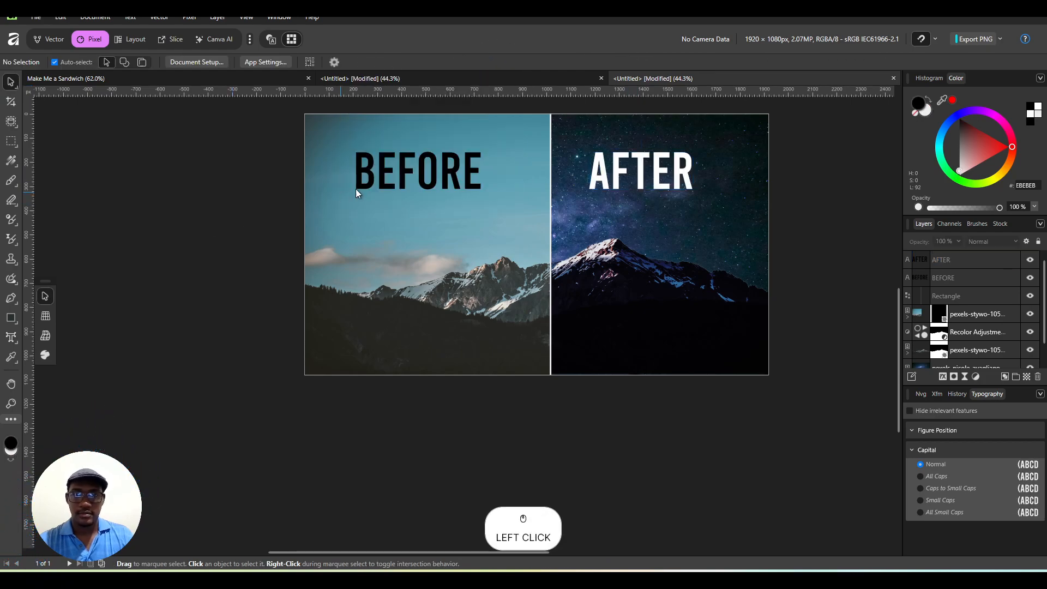
# Step: Move the "BEFORE" and "AFTER" labels horizontally so each sits close to its side of the divider, and deselect
pyautogui.click(428, 169)
pyautogui.keyDown('shift'); pyautogui.click(453, 174); pyautogui.keyUp('shift')
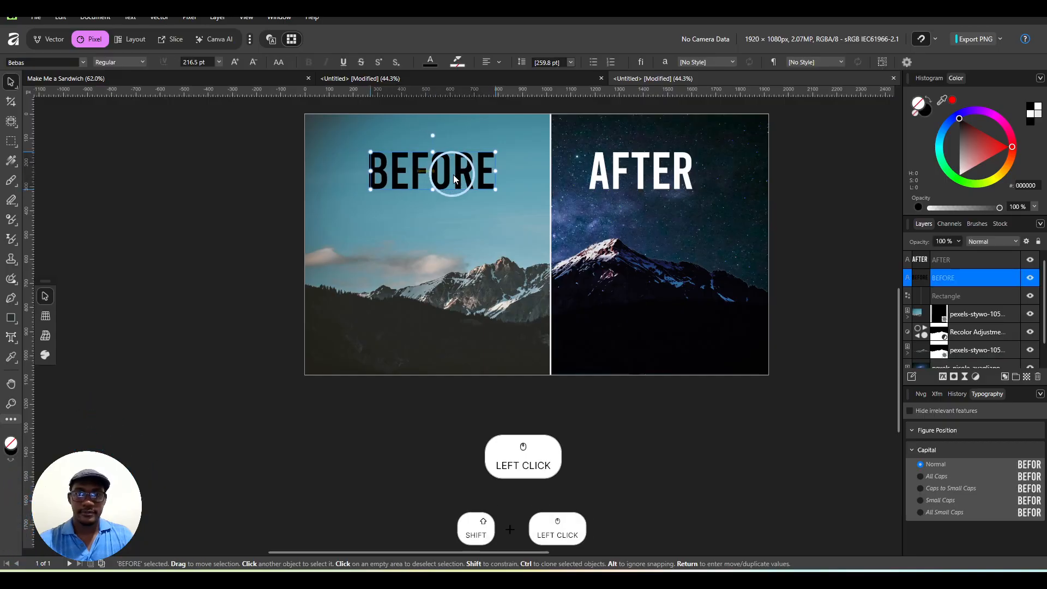
pyautogui.moveTo(454, 175); pyautogui.dragTo(496, 177)
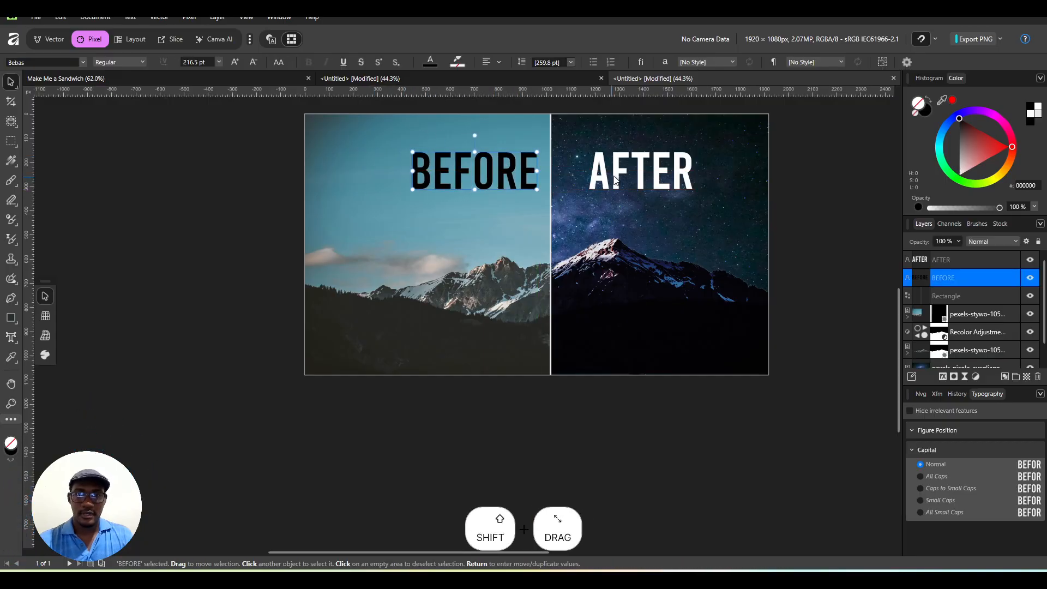
pyautogui.moveTo(615, 180); pyautogui.dragTo(597, 179)
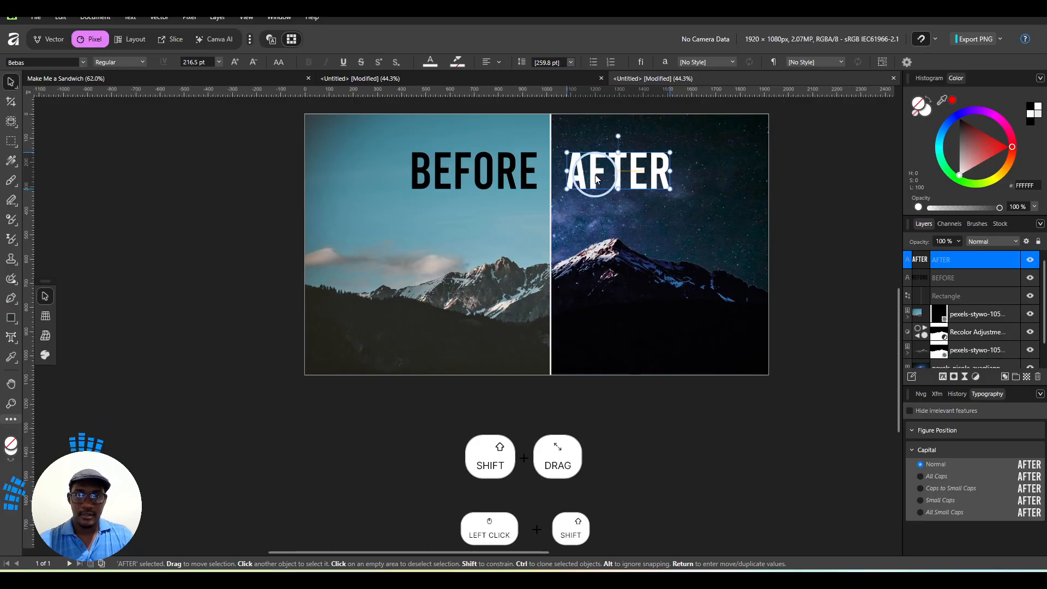
pyautogui.click(253, 184)
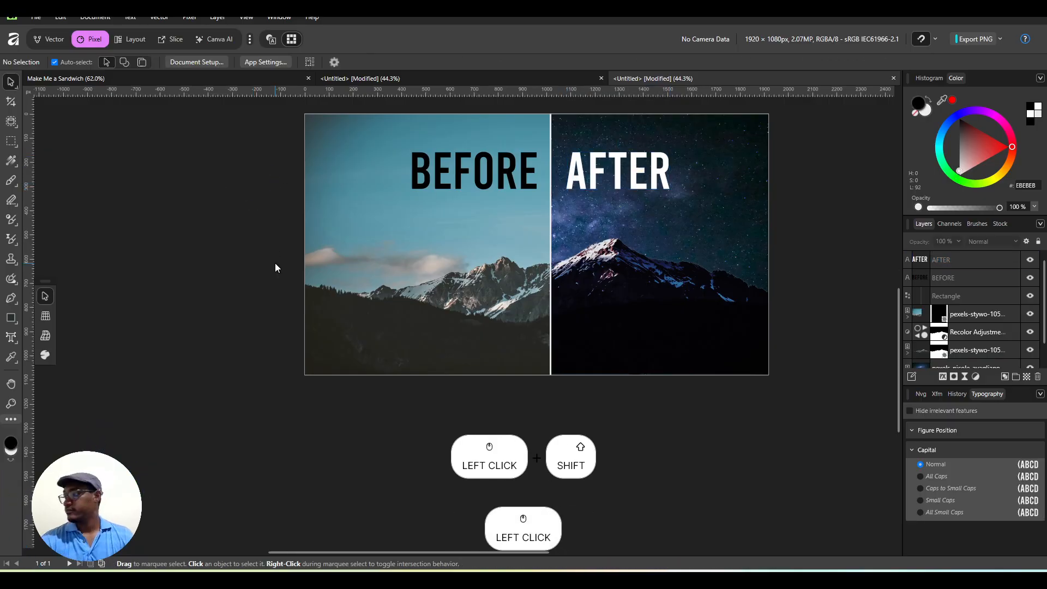